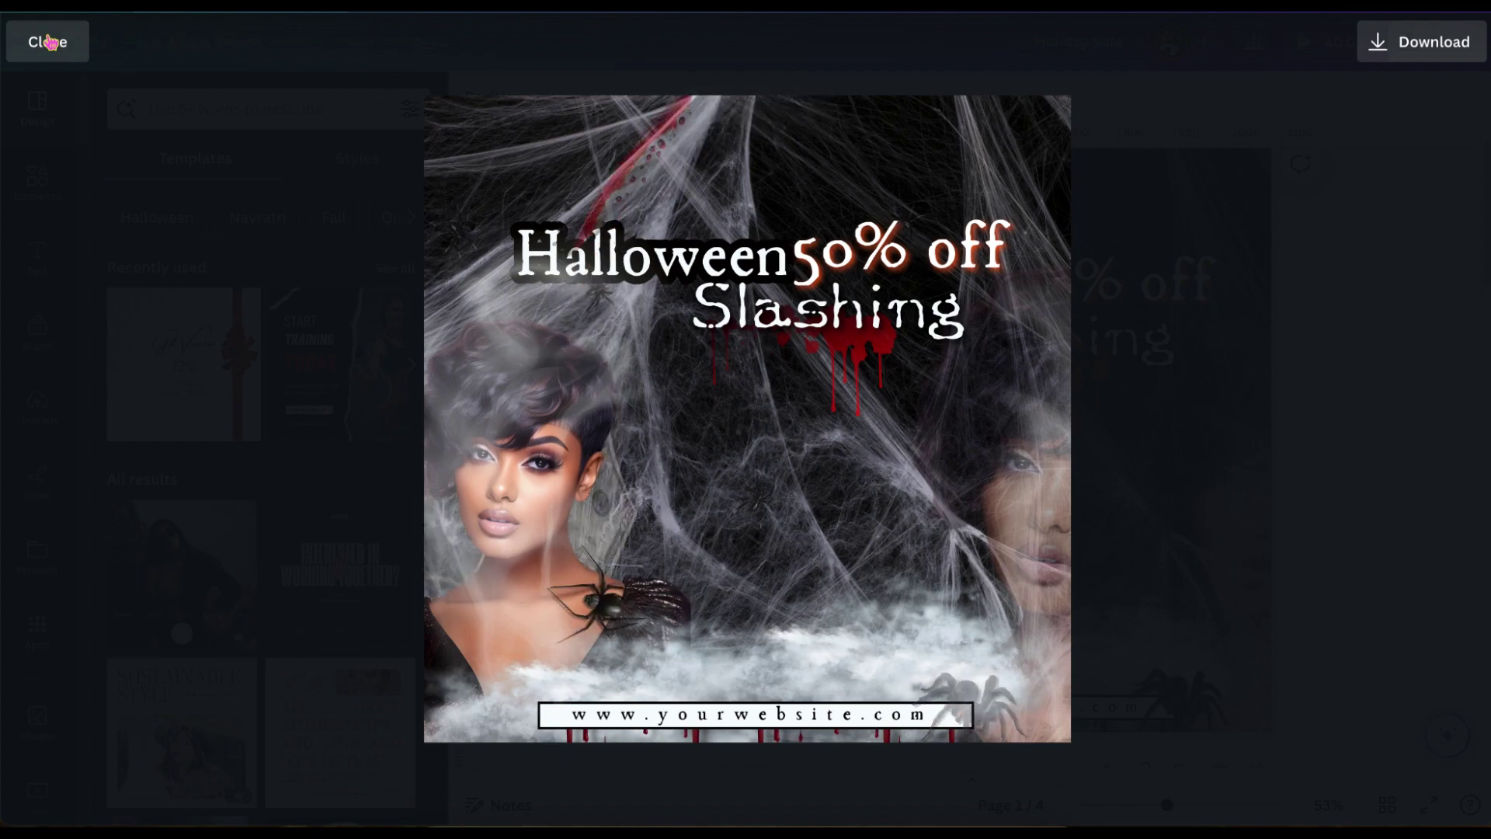
Close the design preview and add the recently used cobweb photo to the blank black page 2
click(49, 42)
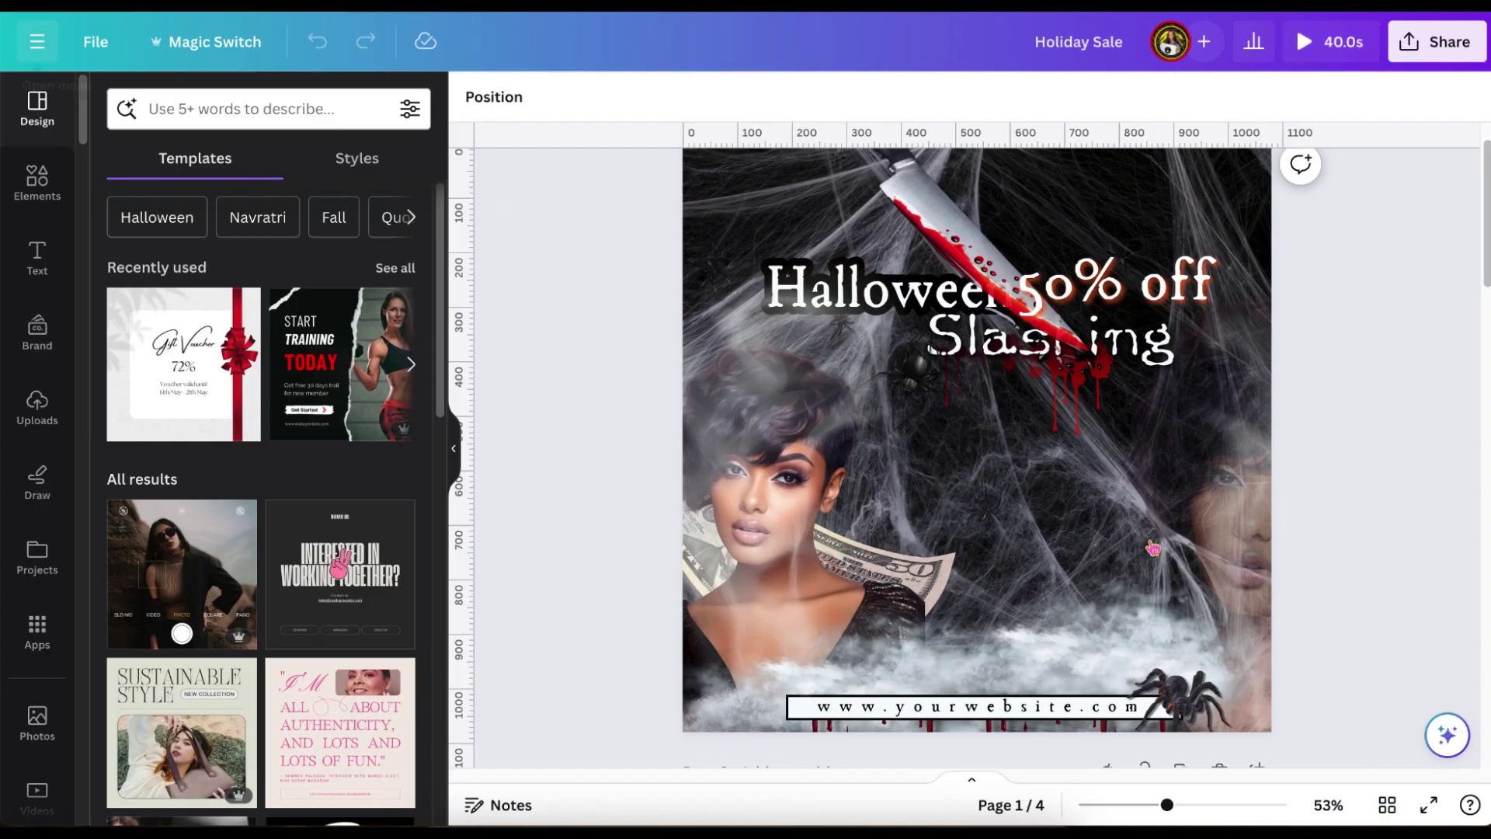
scroll(1300, 641, down, 3)
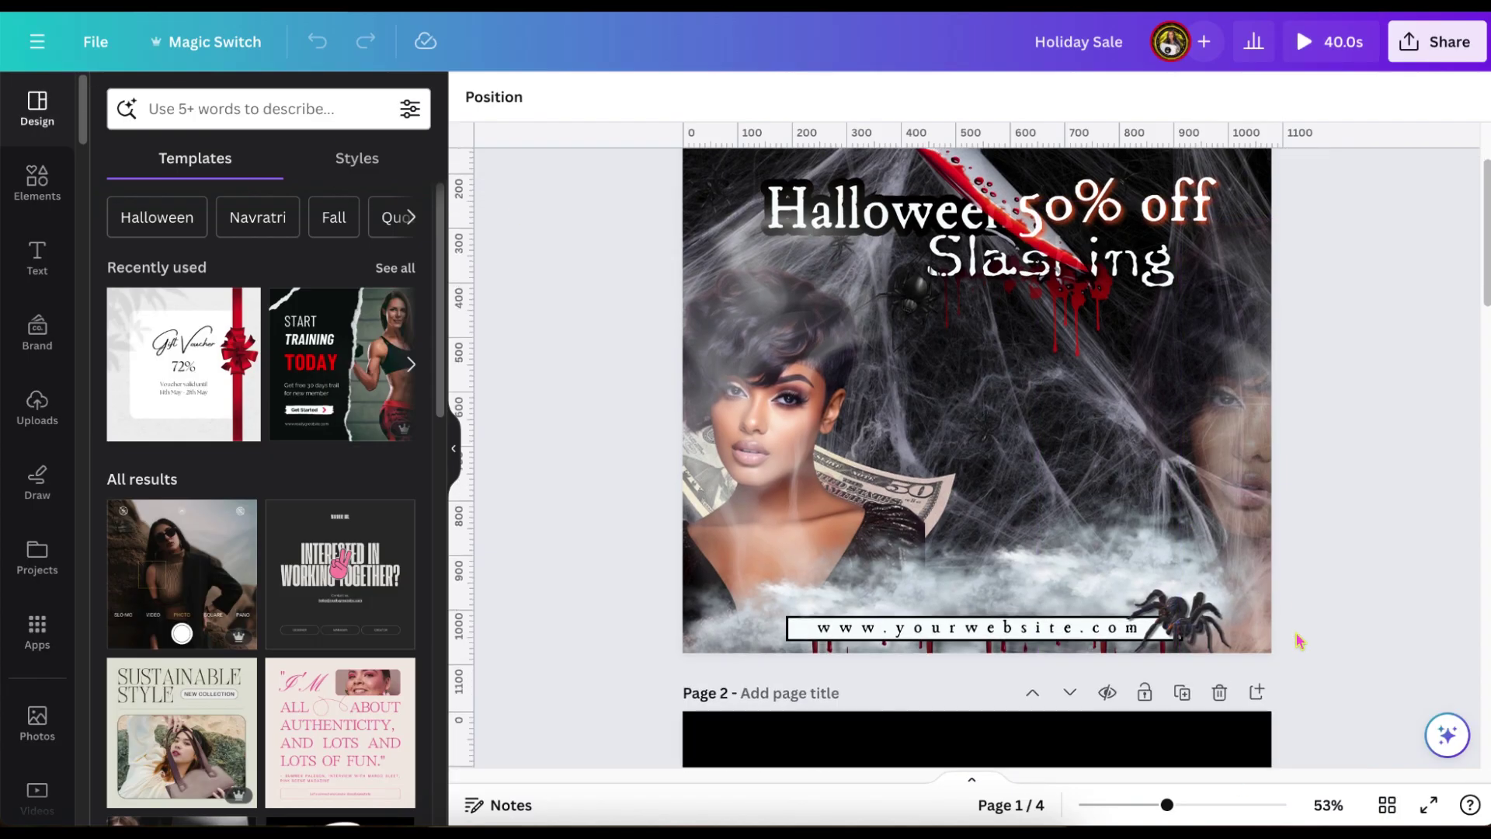
scroll(893, 459, down, 5)
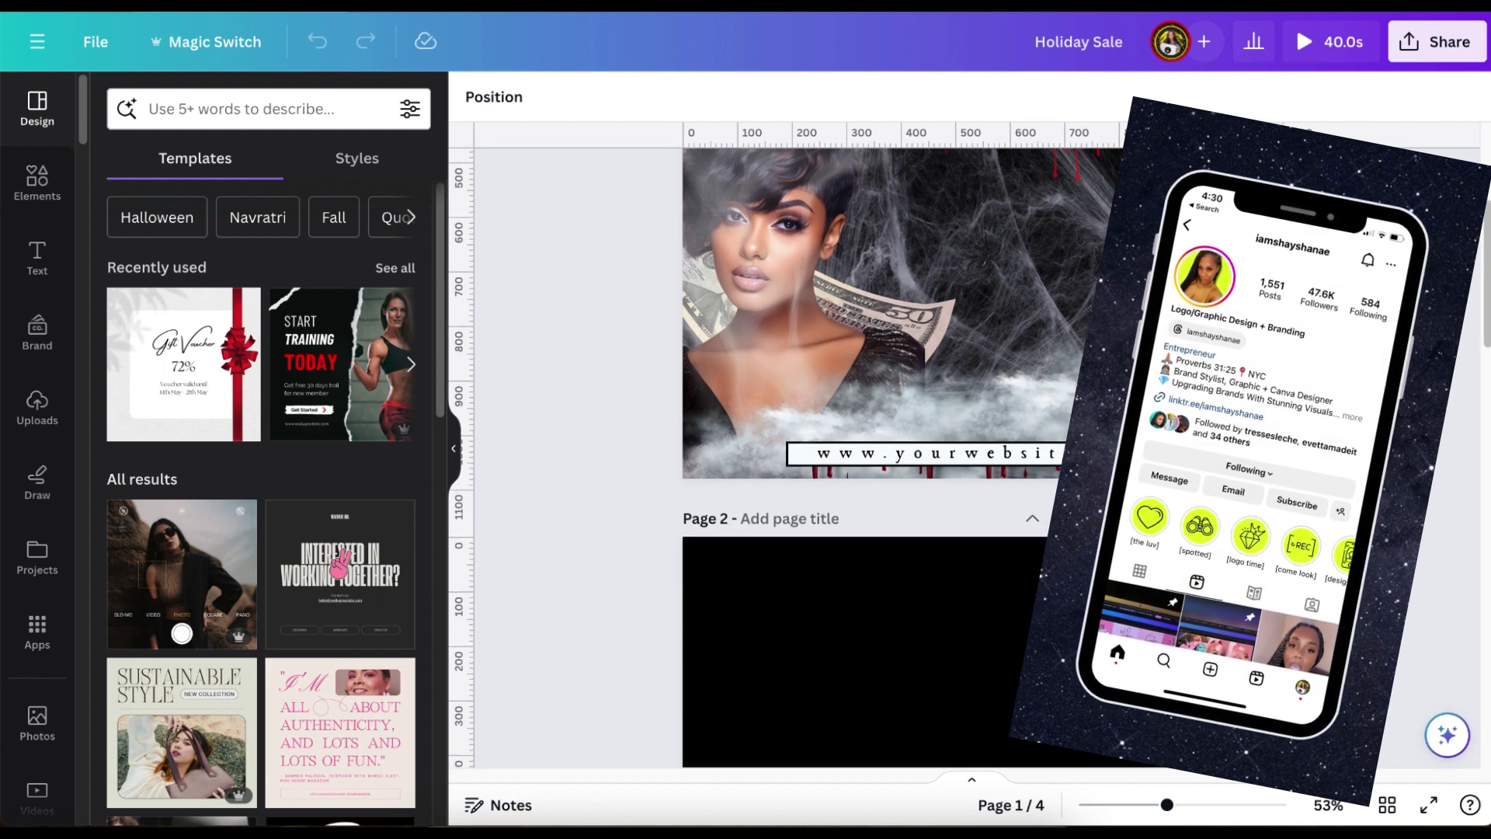
scroll(893, 459, down, 1)
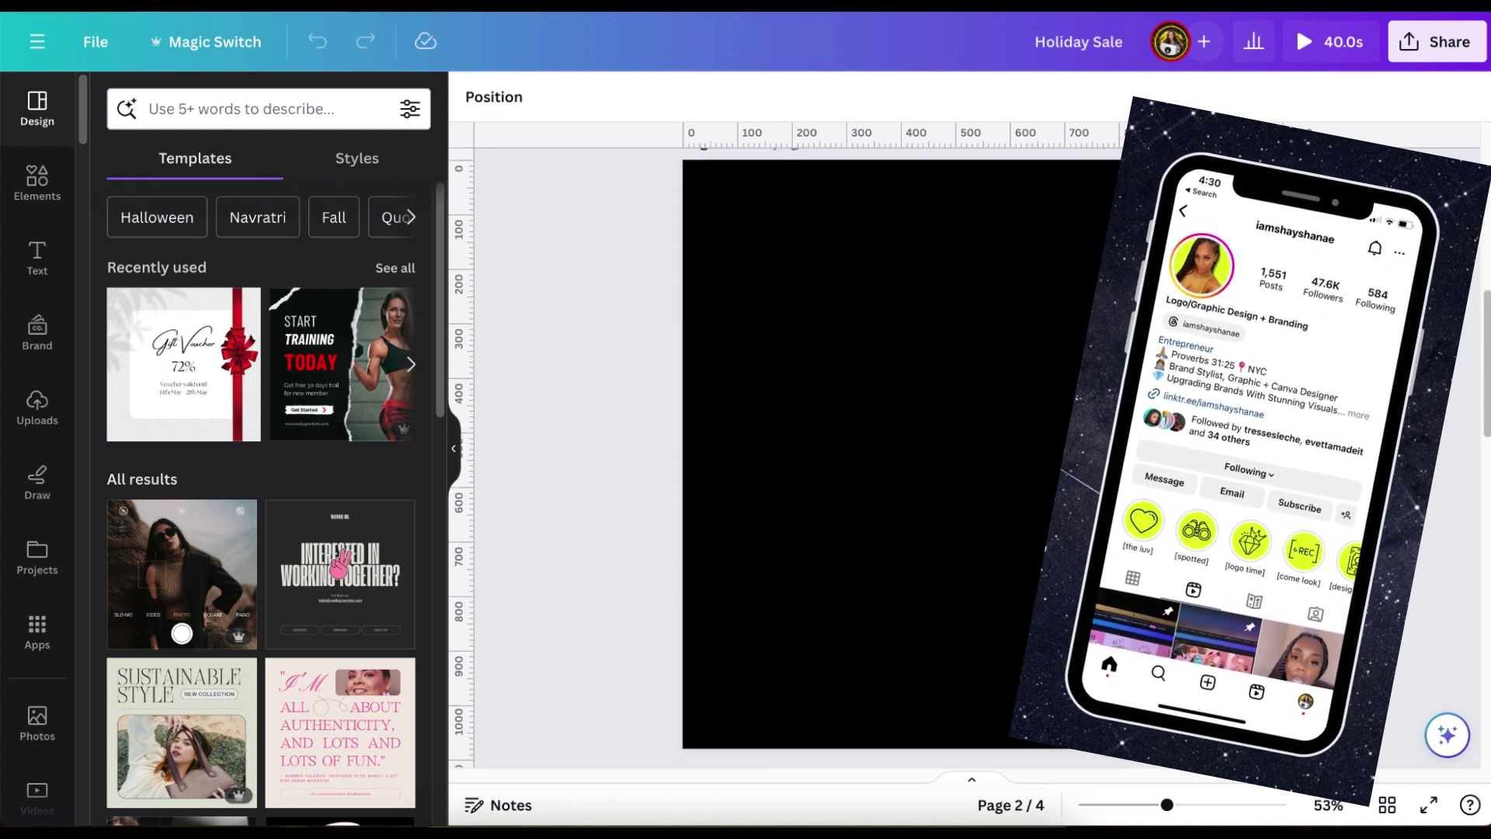
click(37, 182)
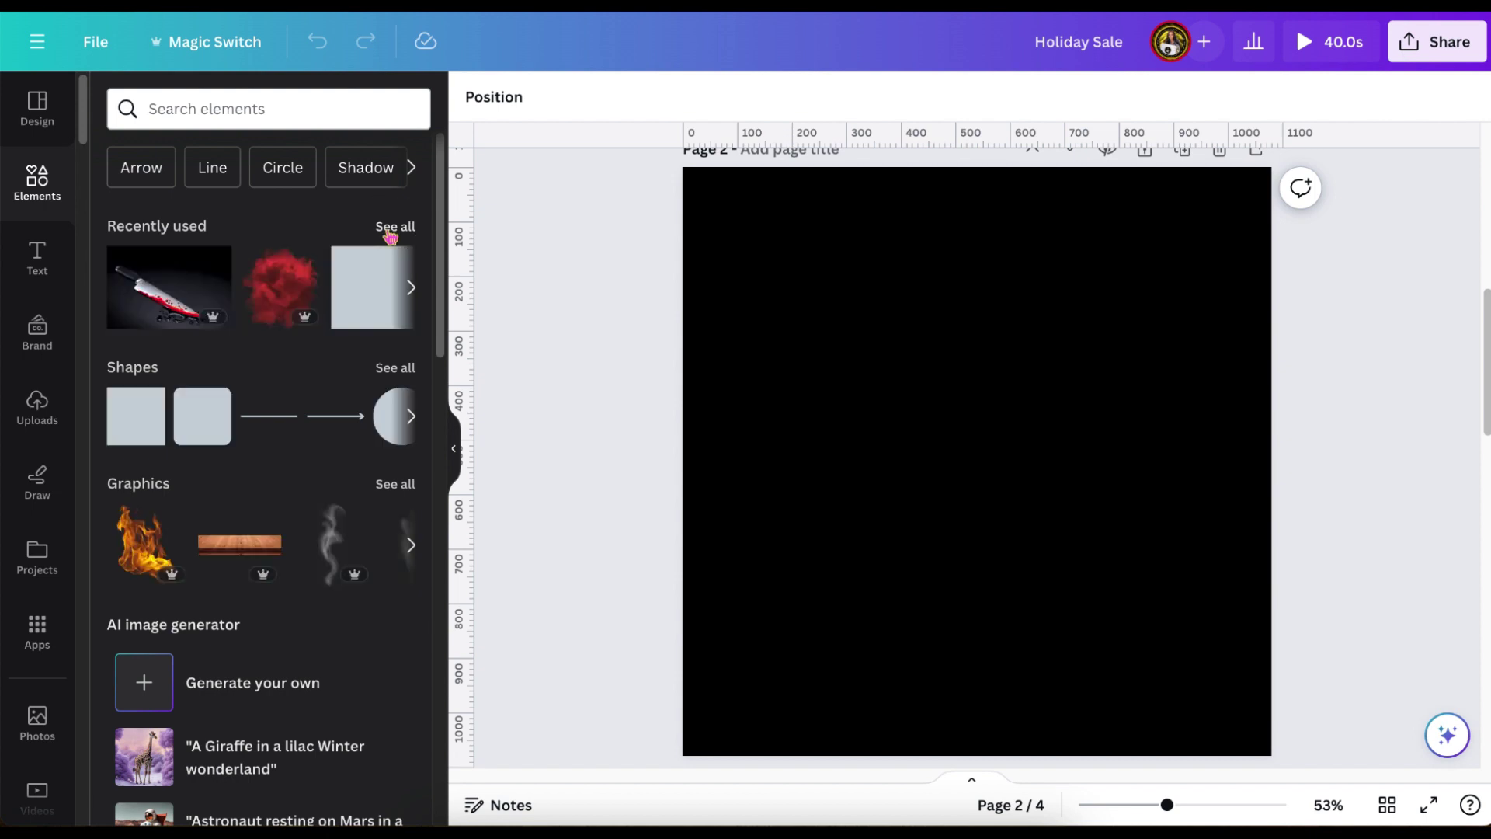
click(388, 233)
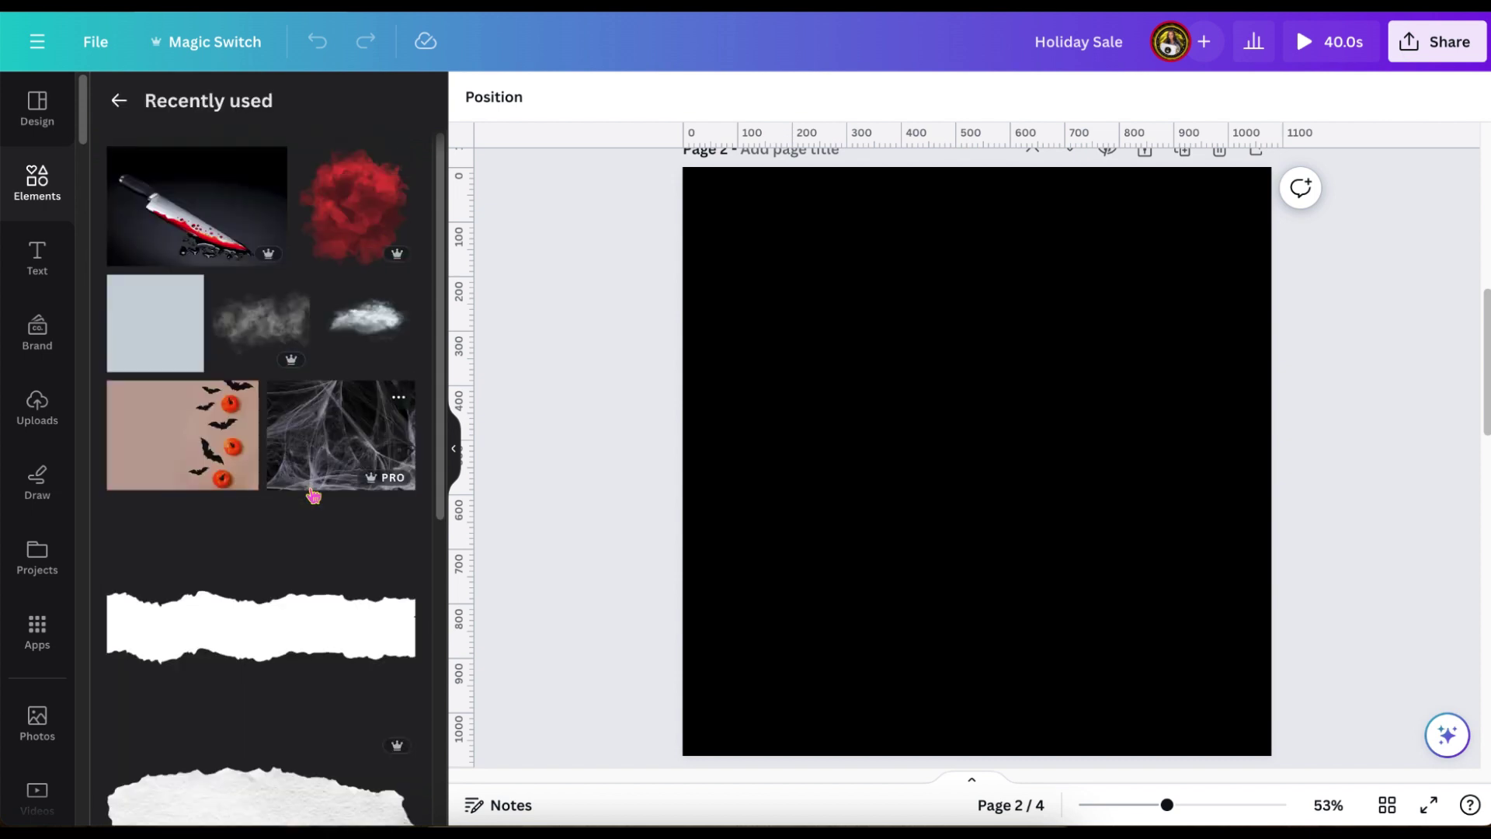
click(314, 451)
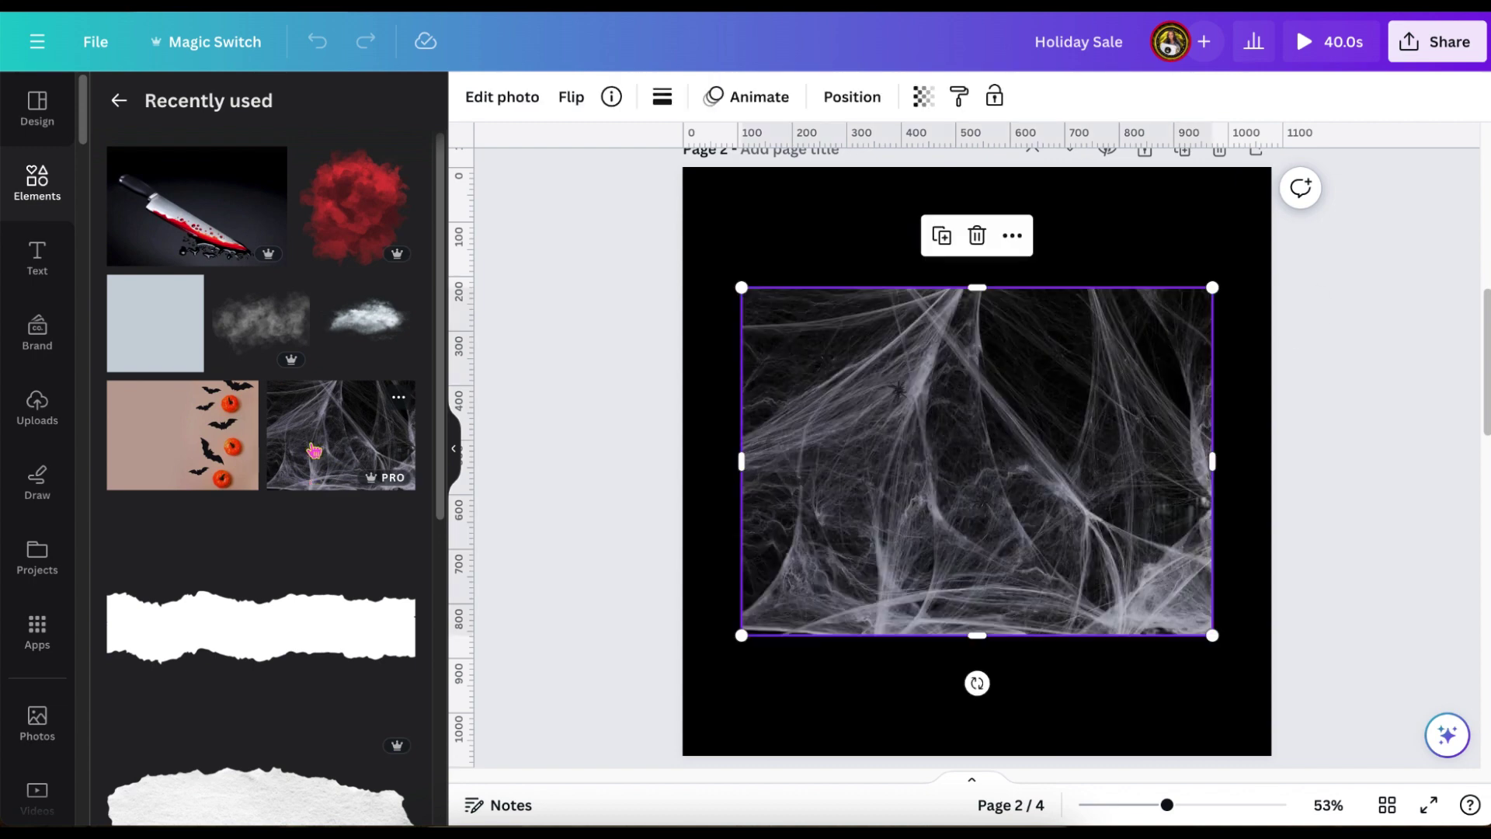
Align the cobweb photo with page 2's upper-left corner and enlarge it until it covers the whole page
drag(1019, 370, 964, 246)
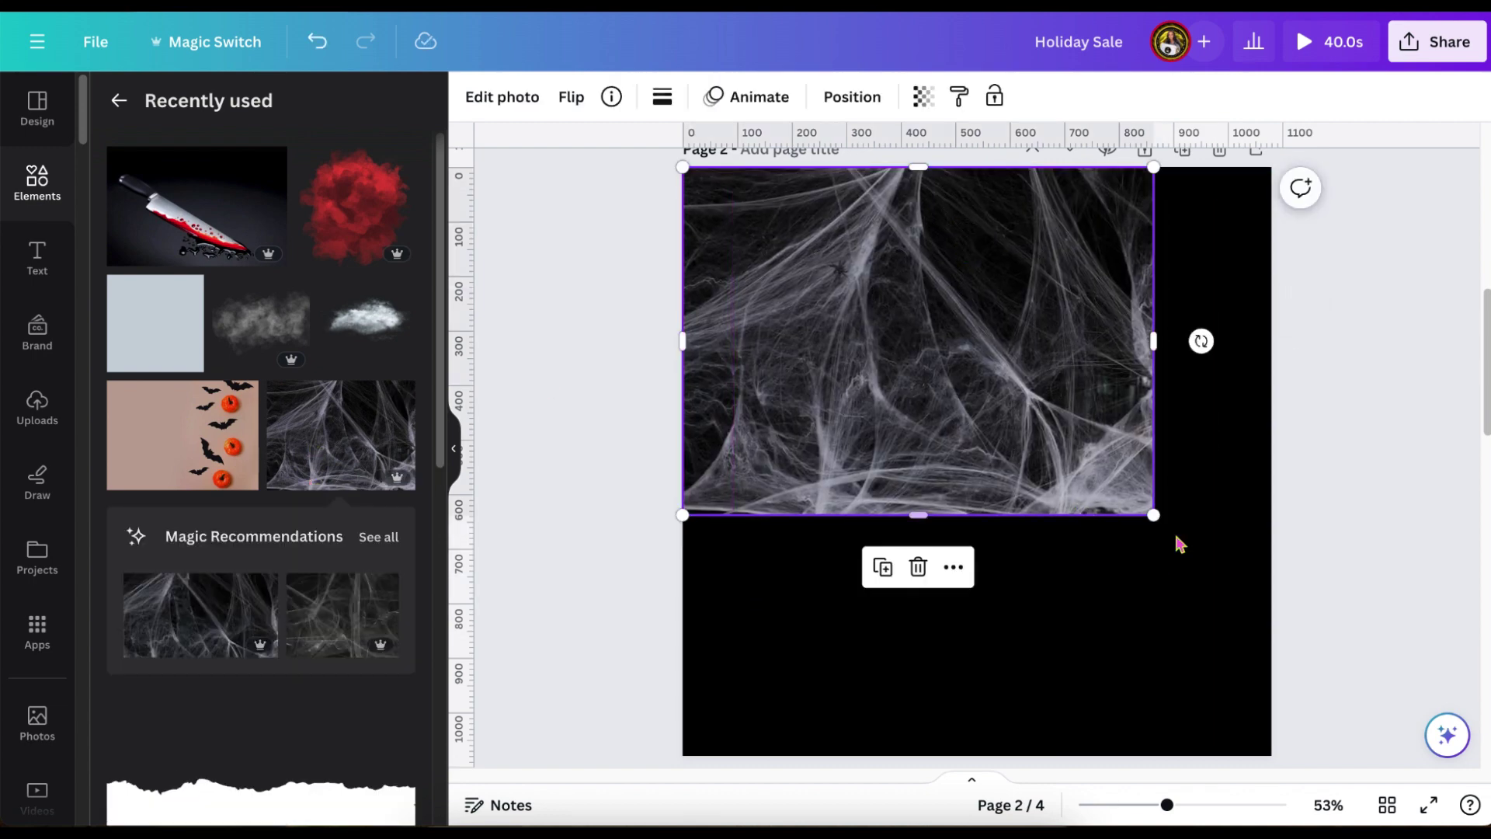
drag(1152, 511, 1262, 644)
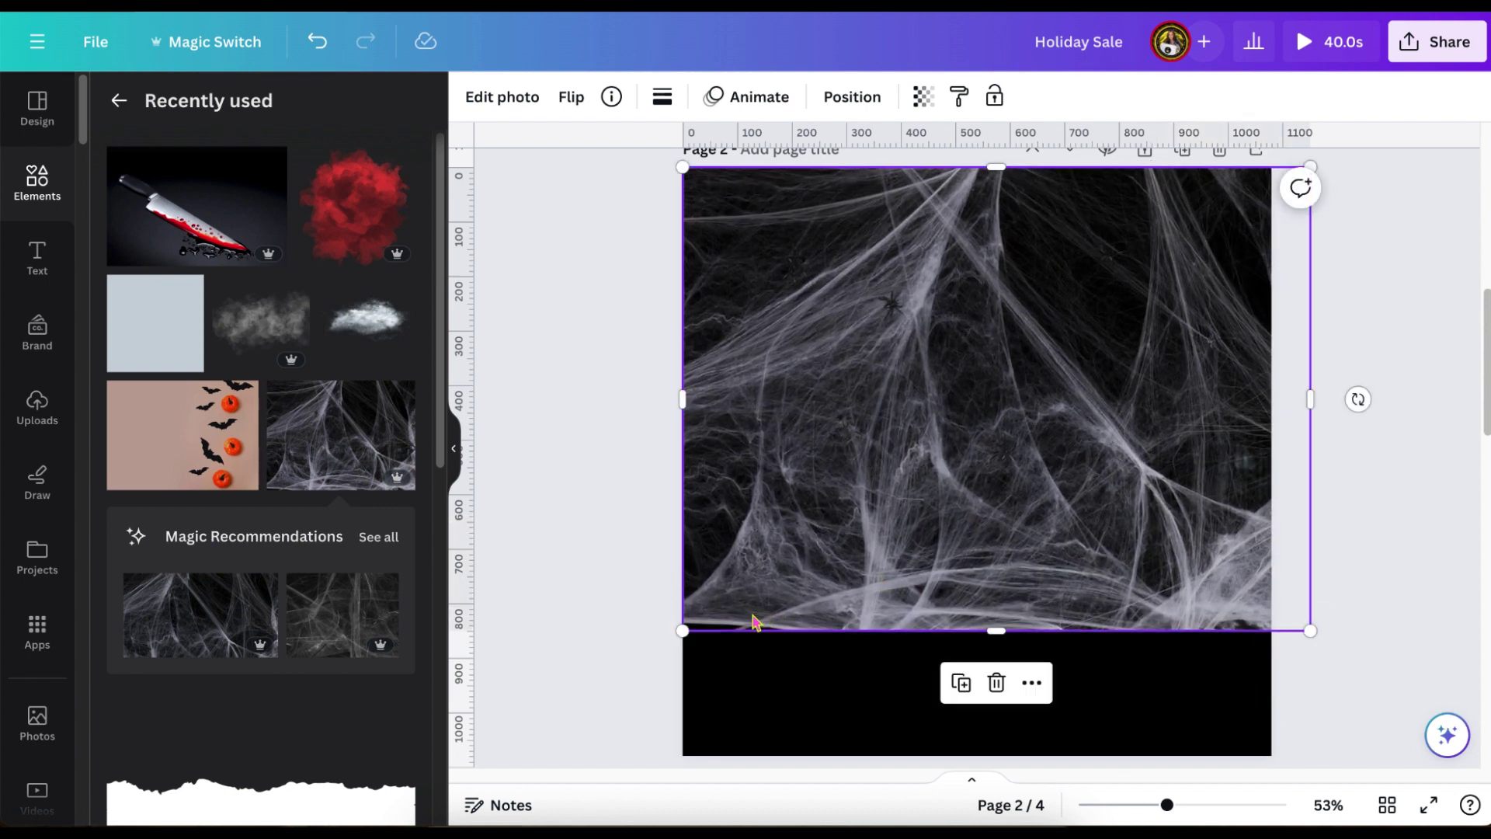
drag(684, 633, 661, 757)
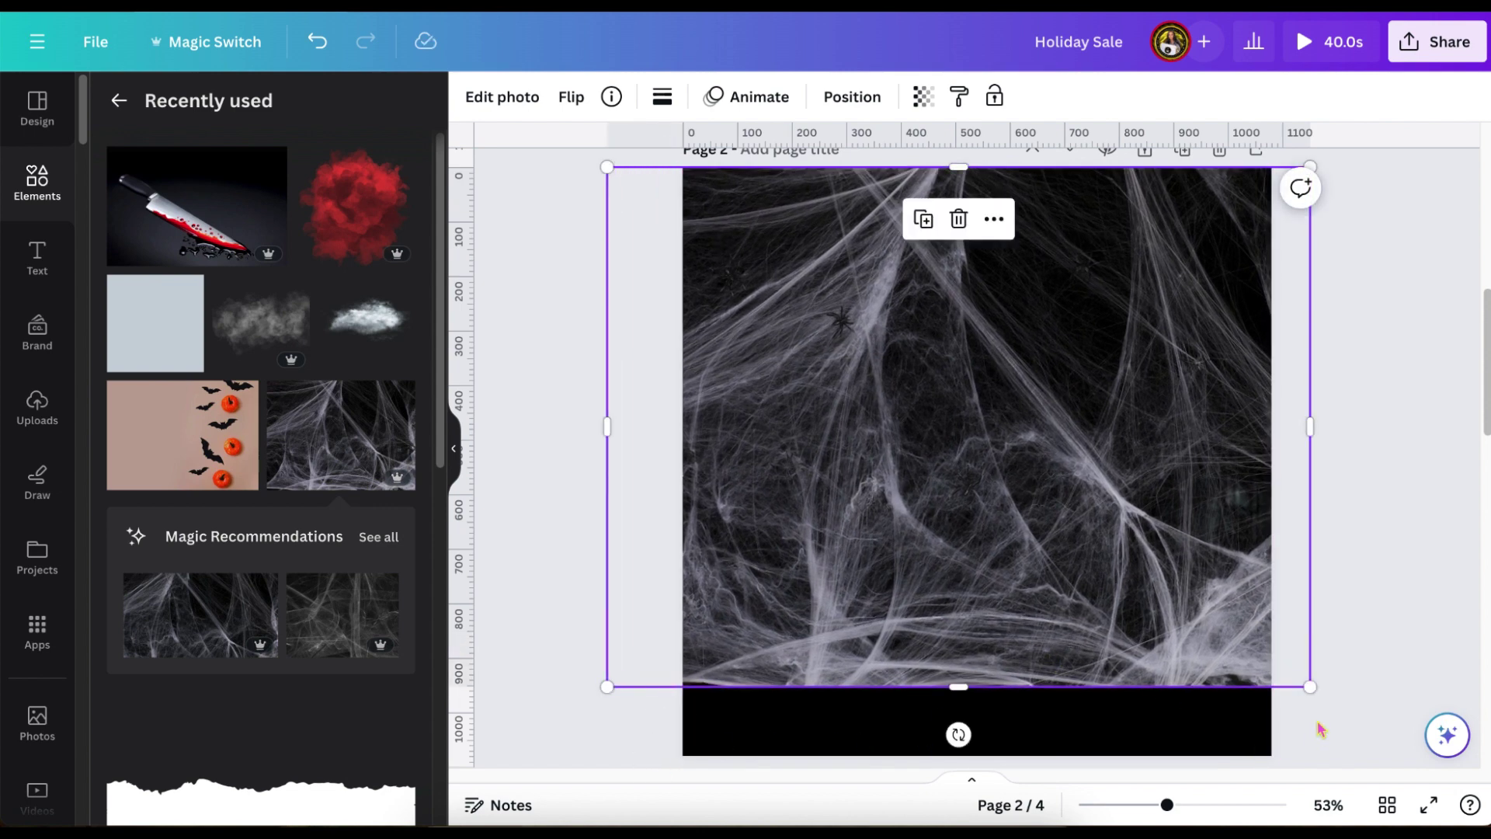
drag(1308, 687, 1374, 819)
scroll(1352, 652, up, 1)
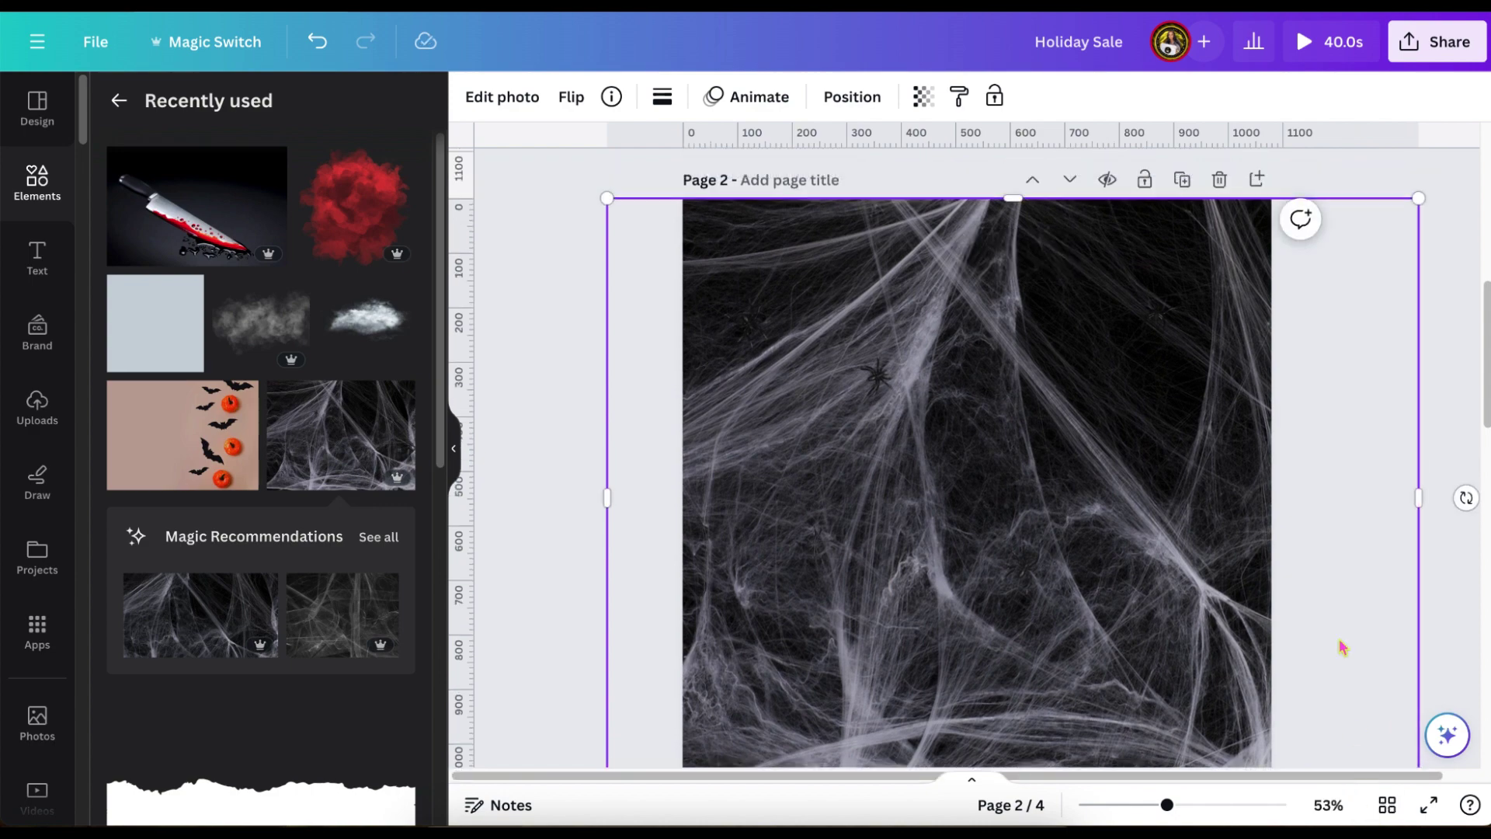
Add the uploaded portrait of the short-haired model in the black sequined top to page 2 and remove its background
click(38, 404)
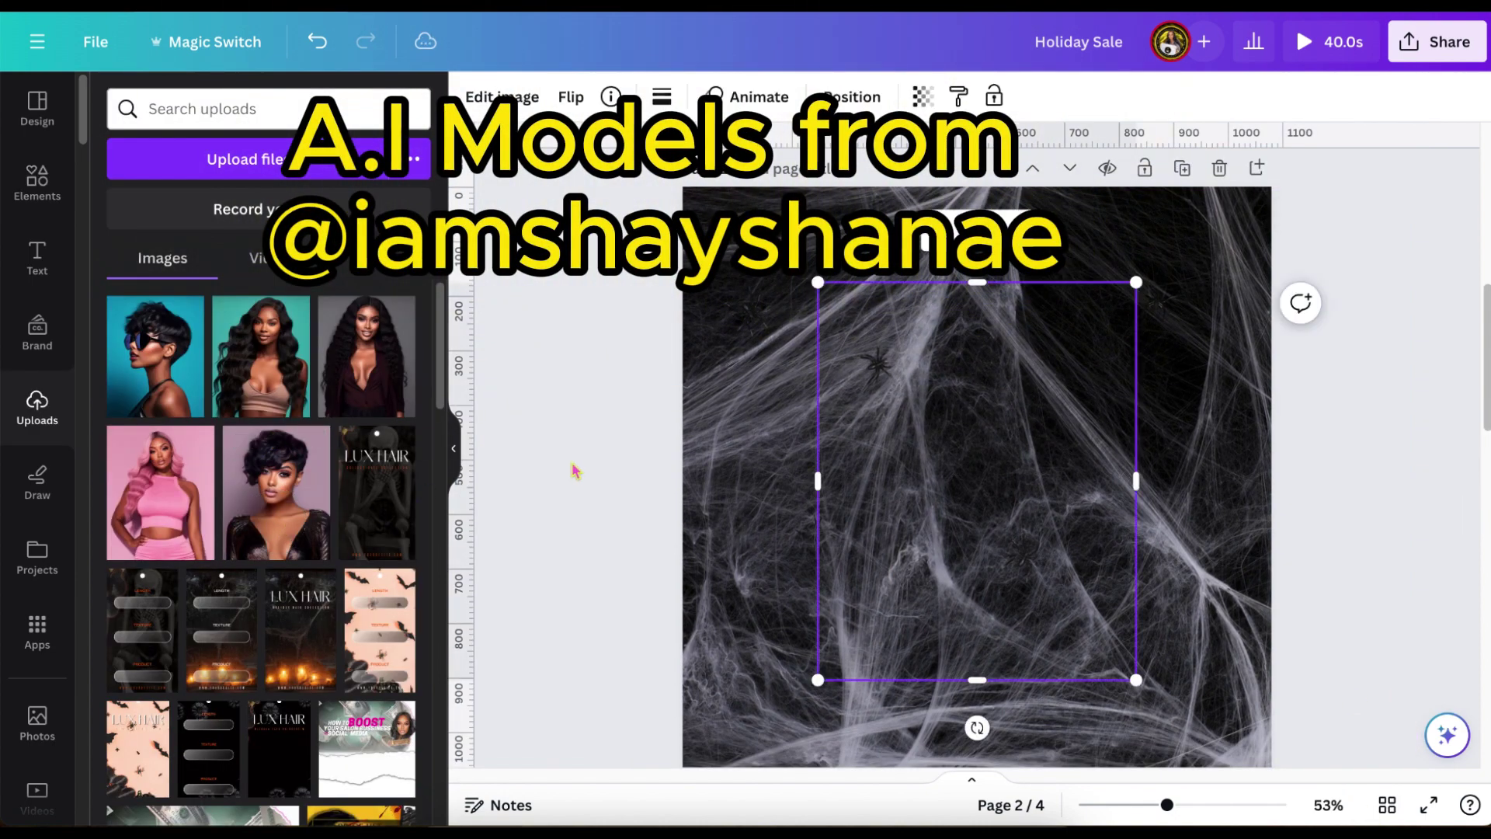
scroll(575, 470, up, 1)
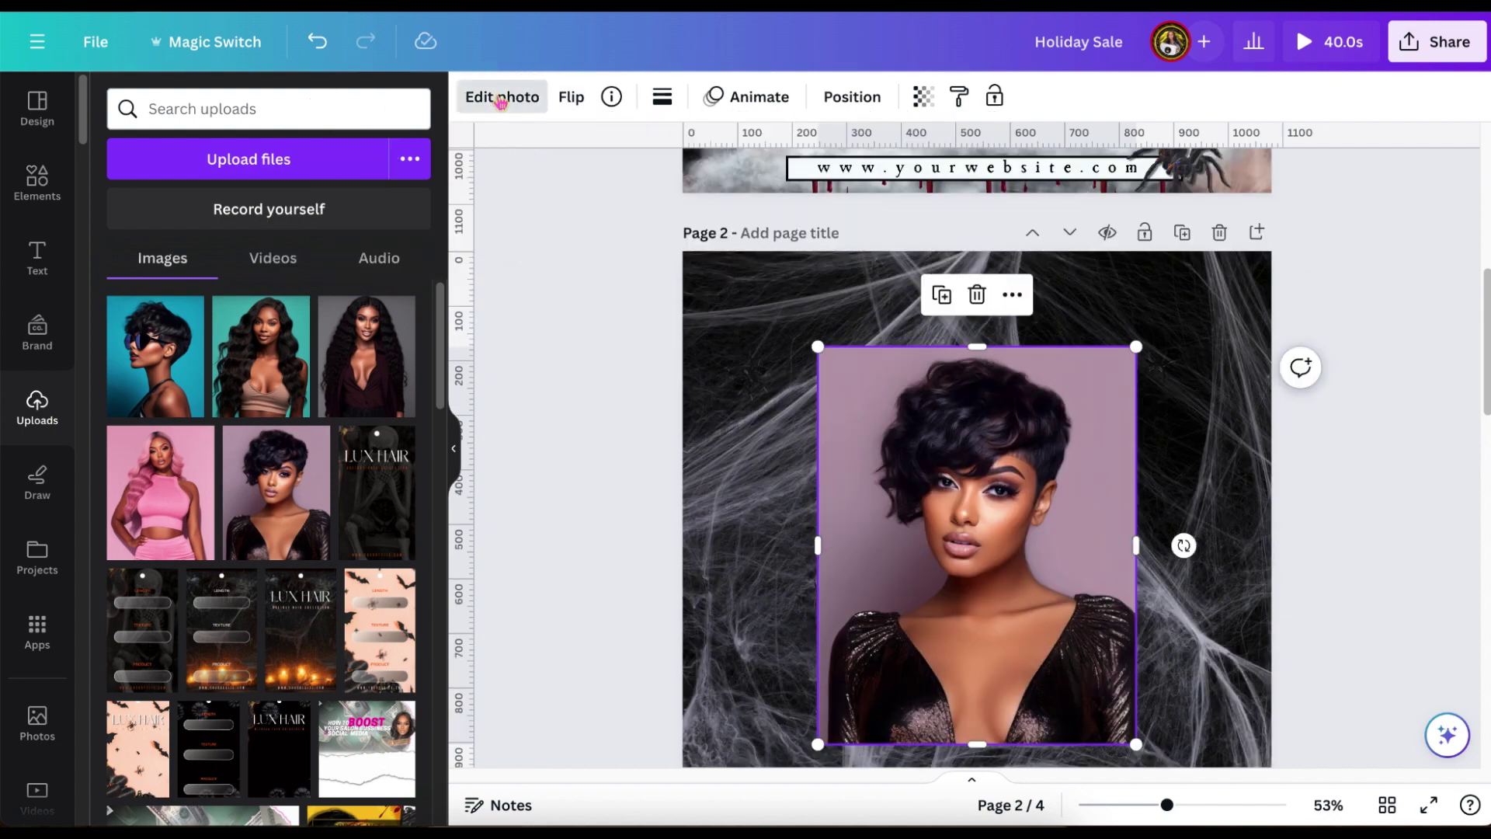
click(501, 99)
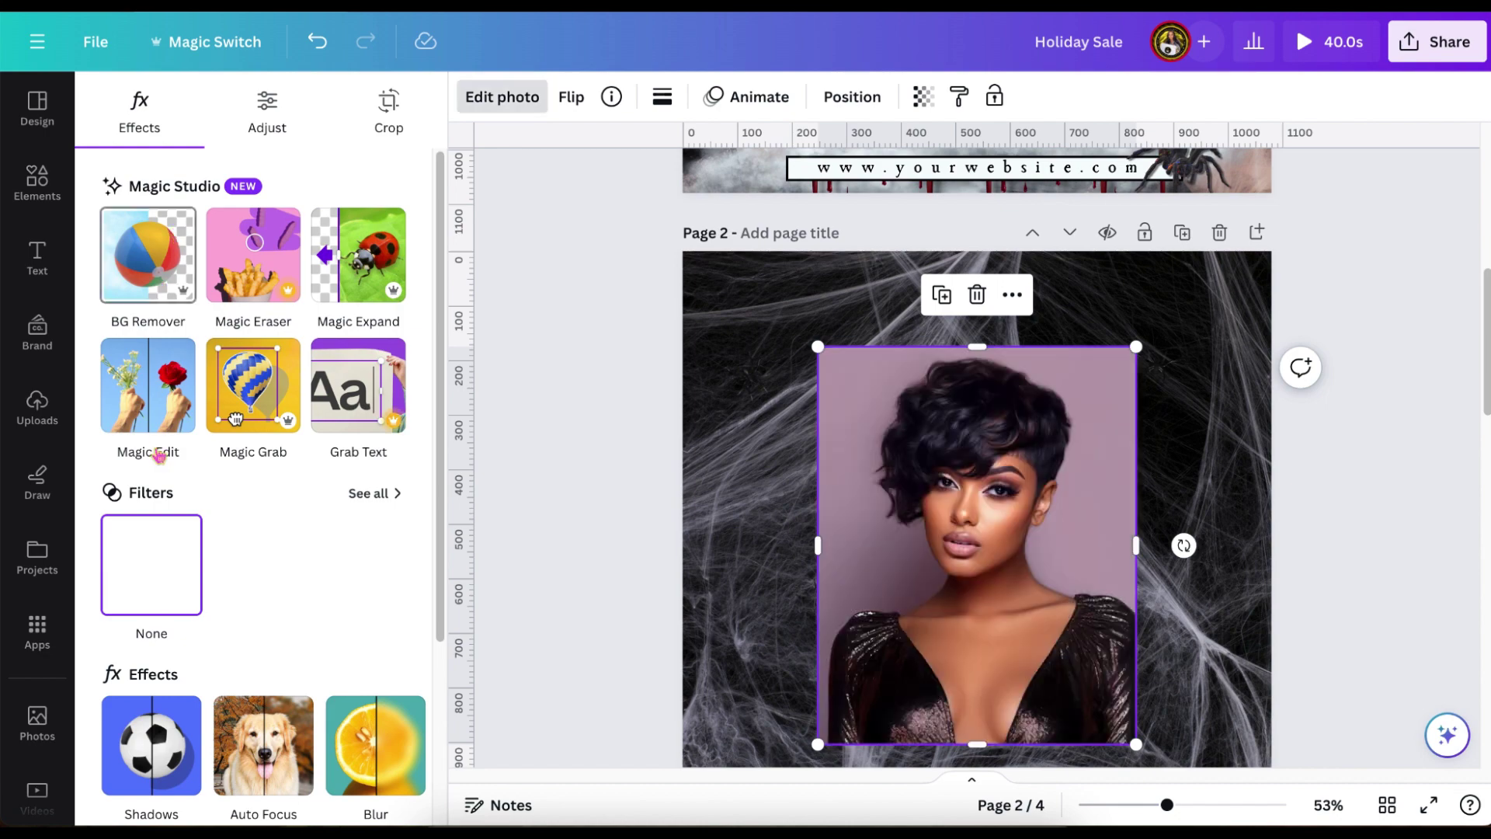
click(161, 269)
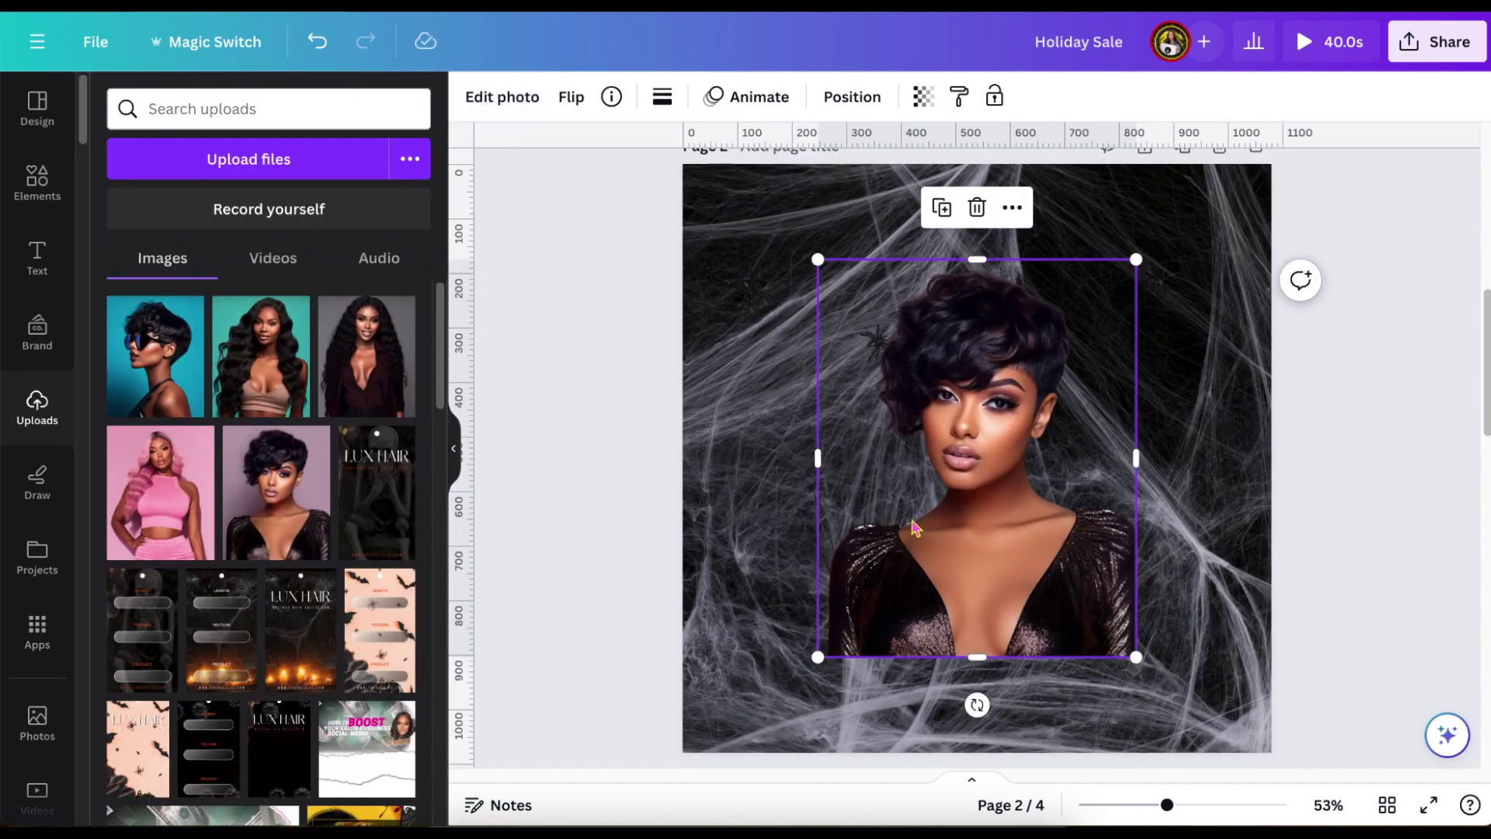
Place the model cutout in the lower-left corner of page 2, against the page's bottom edge
drag(907, 518, 748, 616)
scroll(750, 620, up, 5)
scroll(750, 620, down, 5)
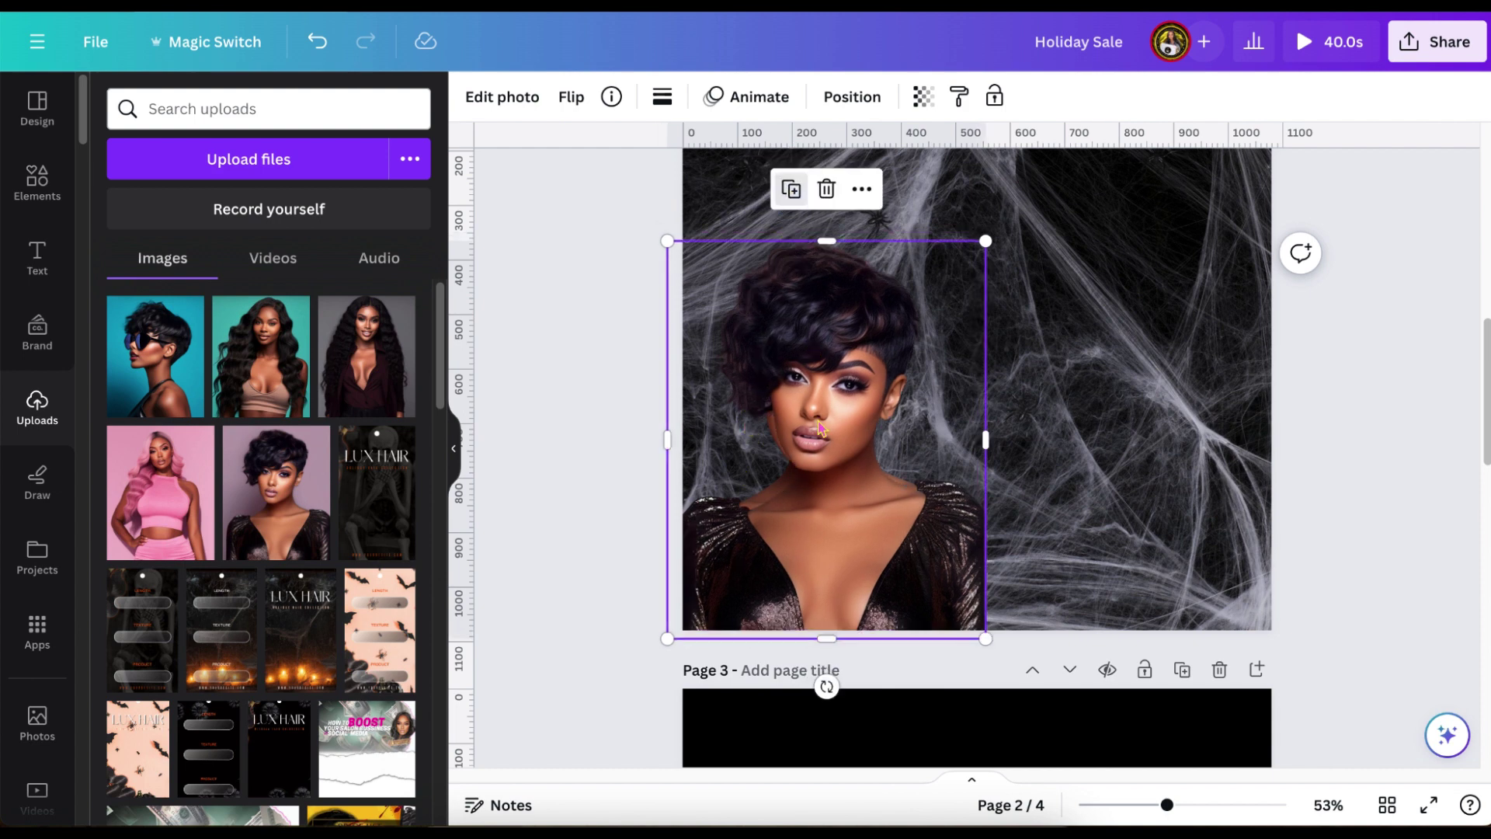
Duplicate the model cutout, enlarge the copy and place it partly beyond page 2's right edge
click(782, 180)
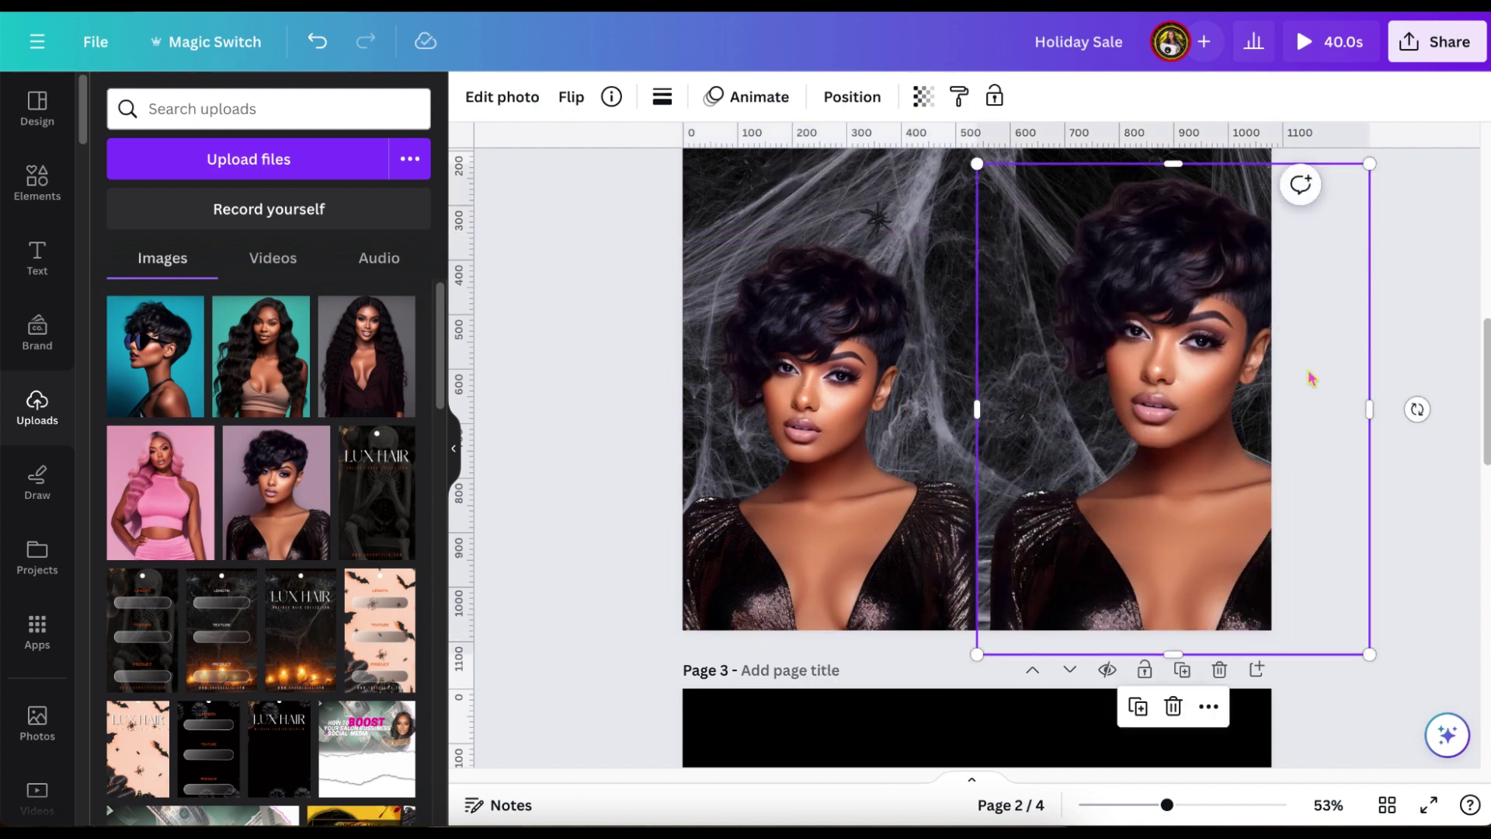
scroll(1312, 379, up, 6)
scroll(1311, 378, up, 2)
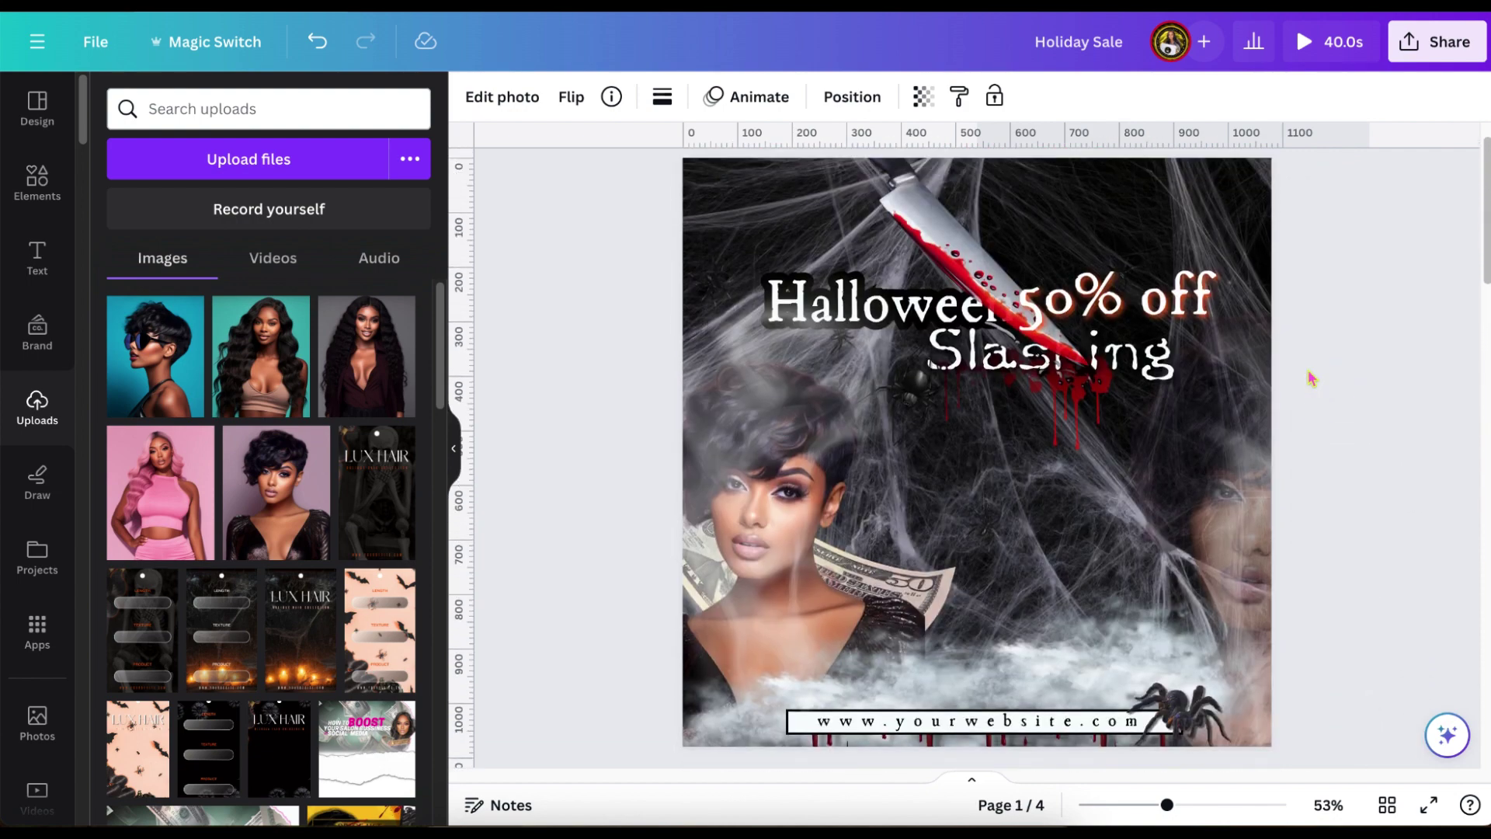
scroll(1312, 378, down, 8)
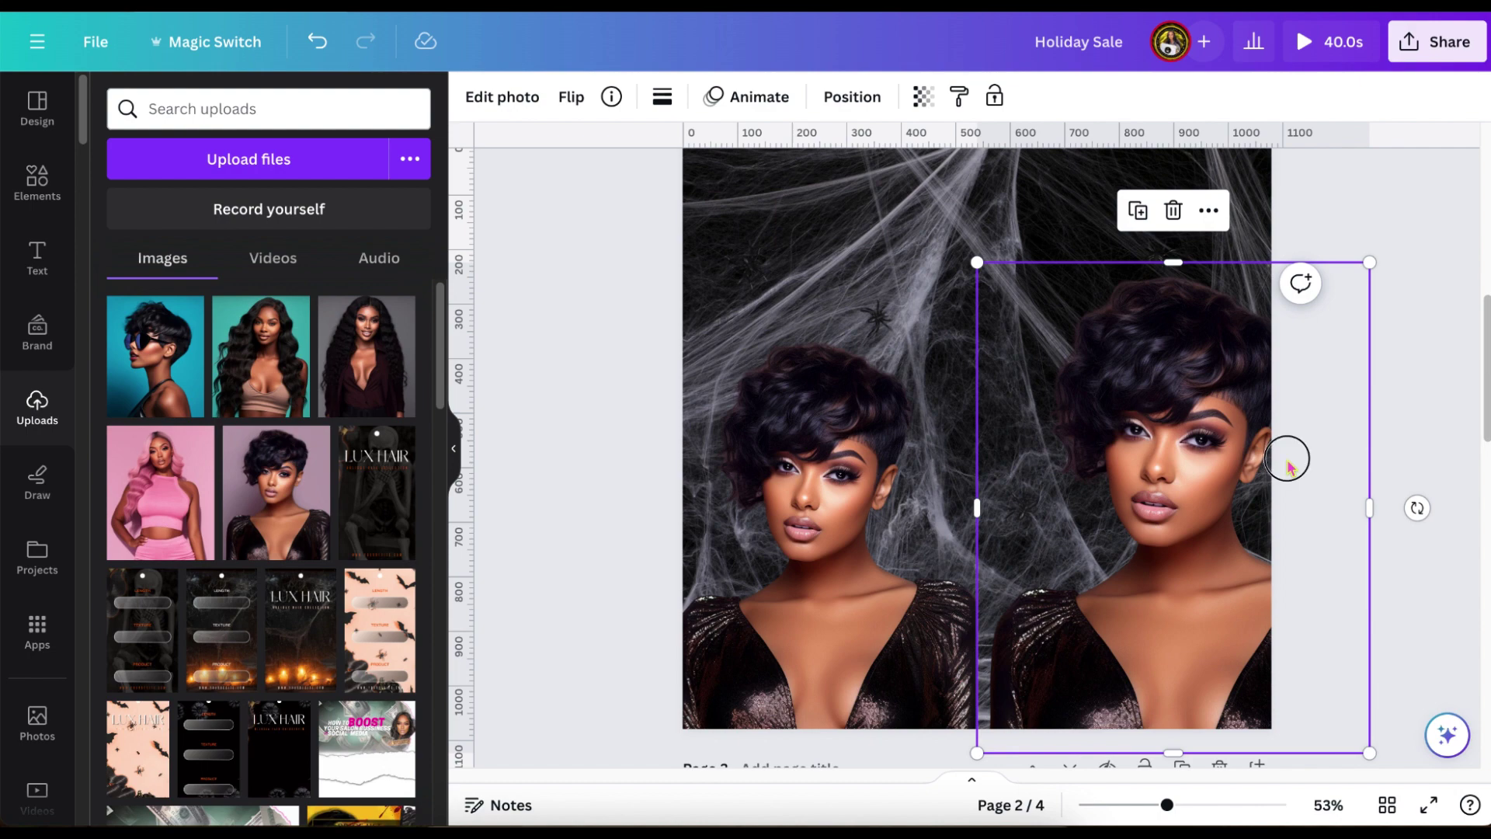
drag(1313, 458, 1395, 459)
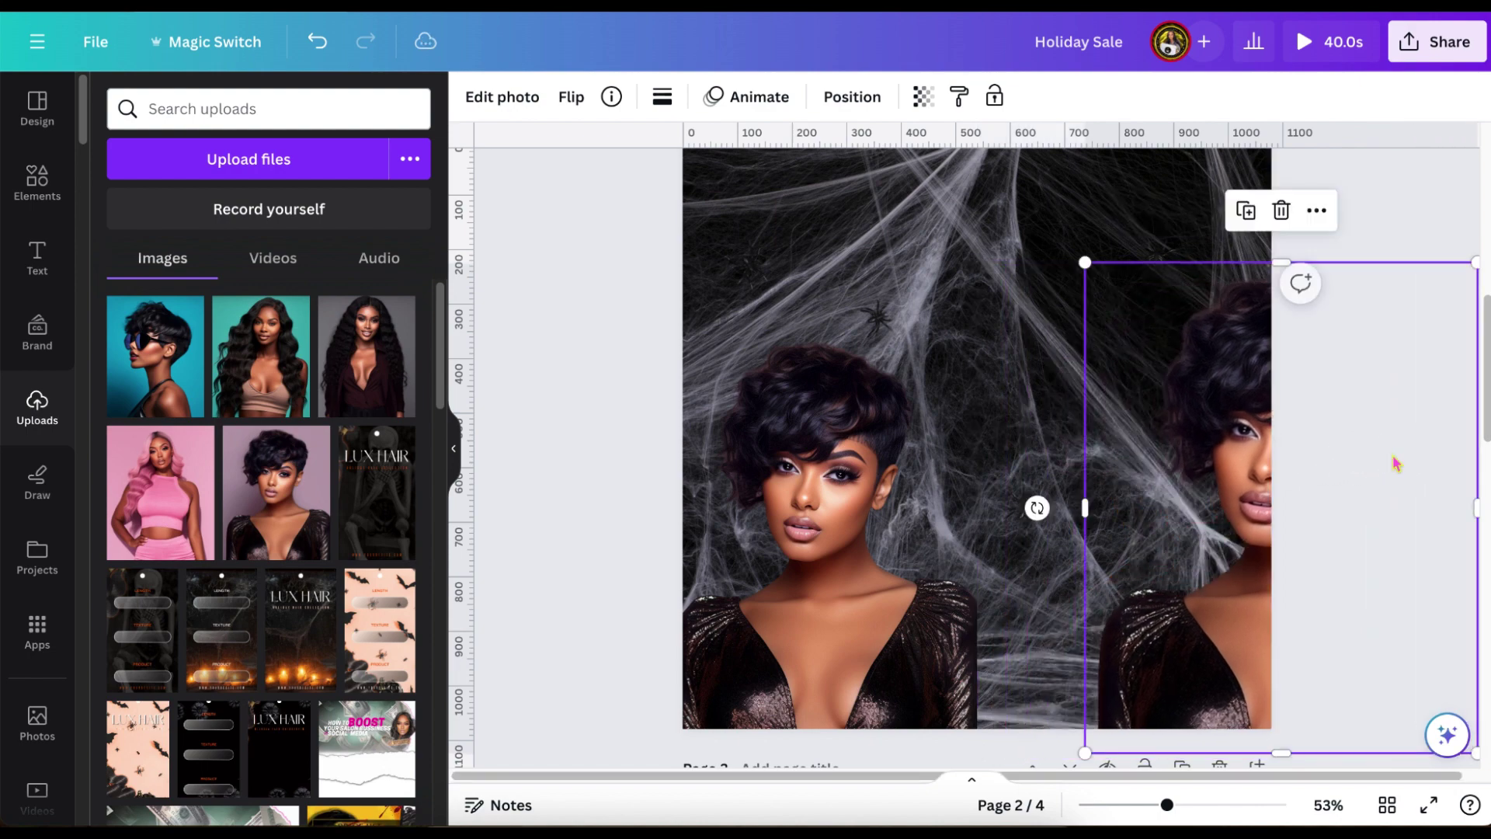
scroll(1396, 463, up, 2)
scroll(1396, 464, down, 1)
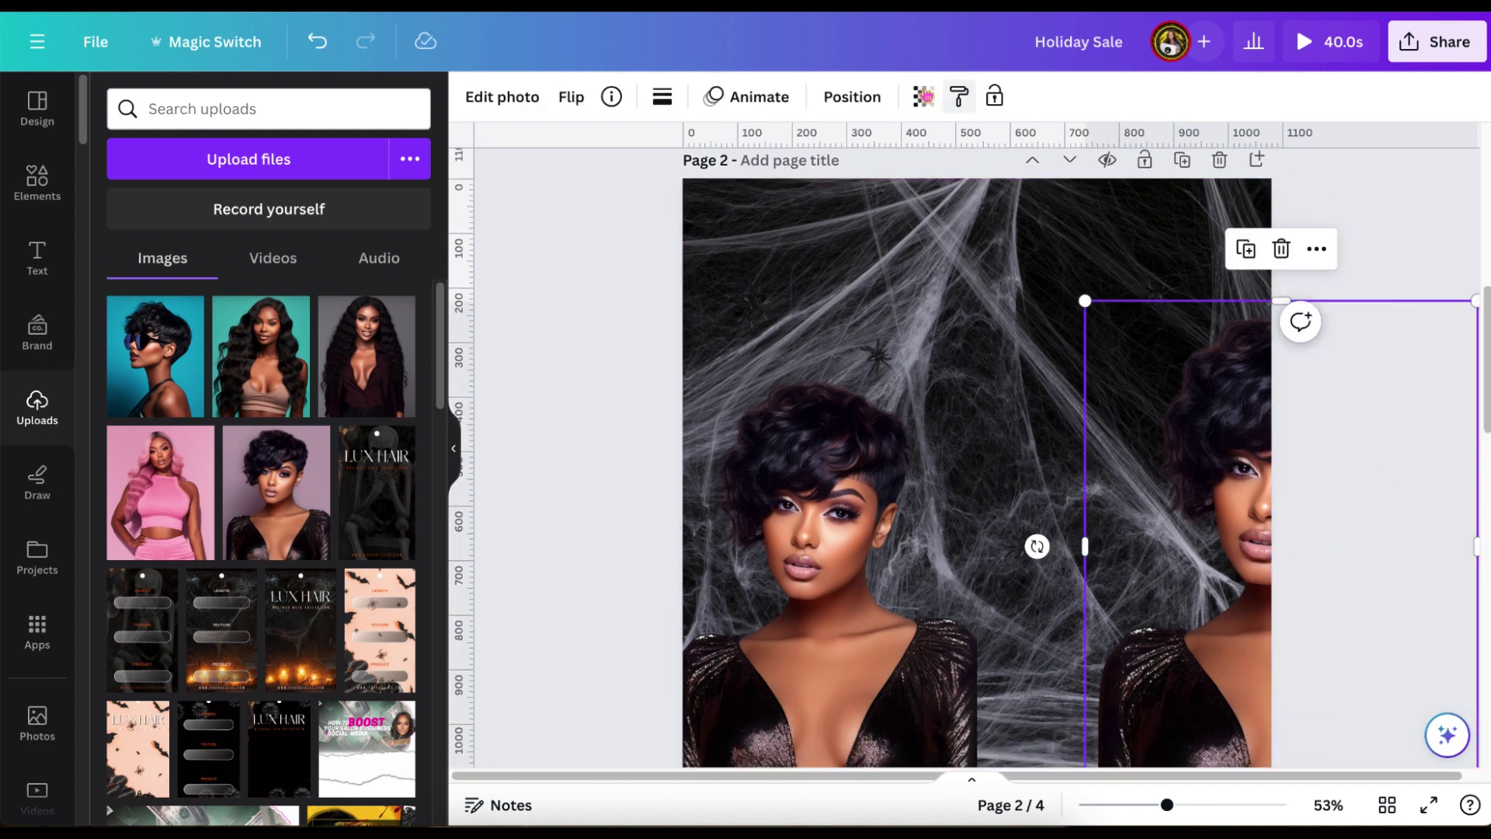
Set the transparency of the enlarged model copy to 36
click(924, 97)
drag(925, 181, 799, 180)
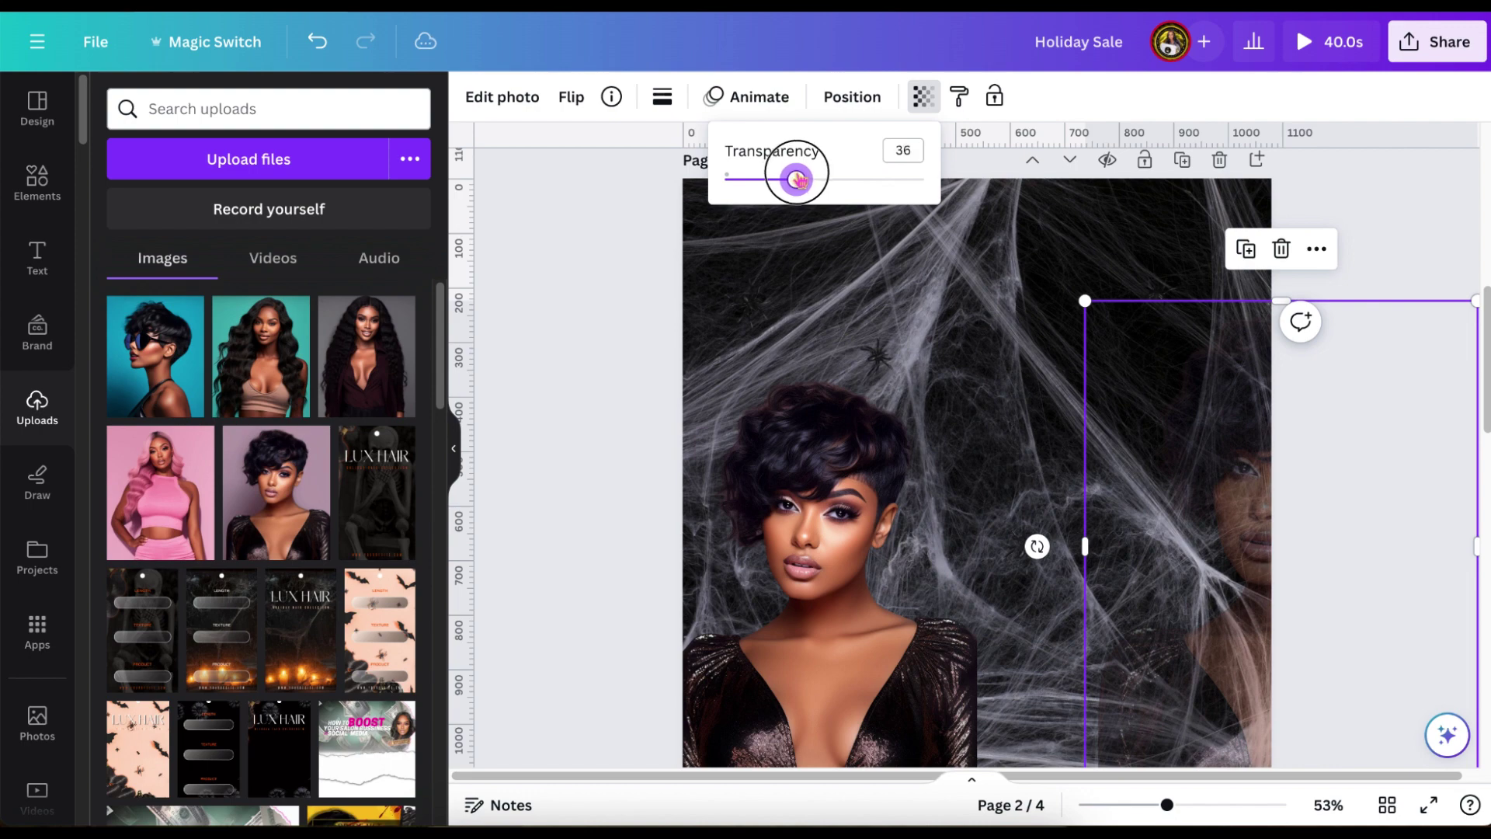
click(1418, 218)
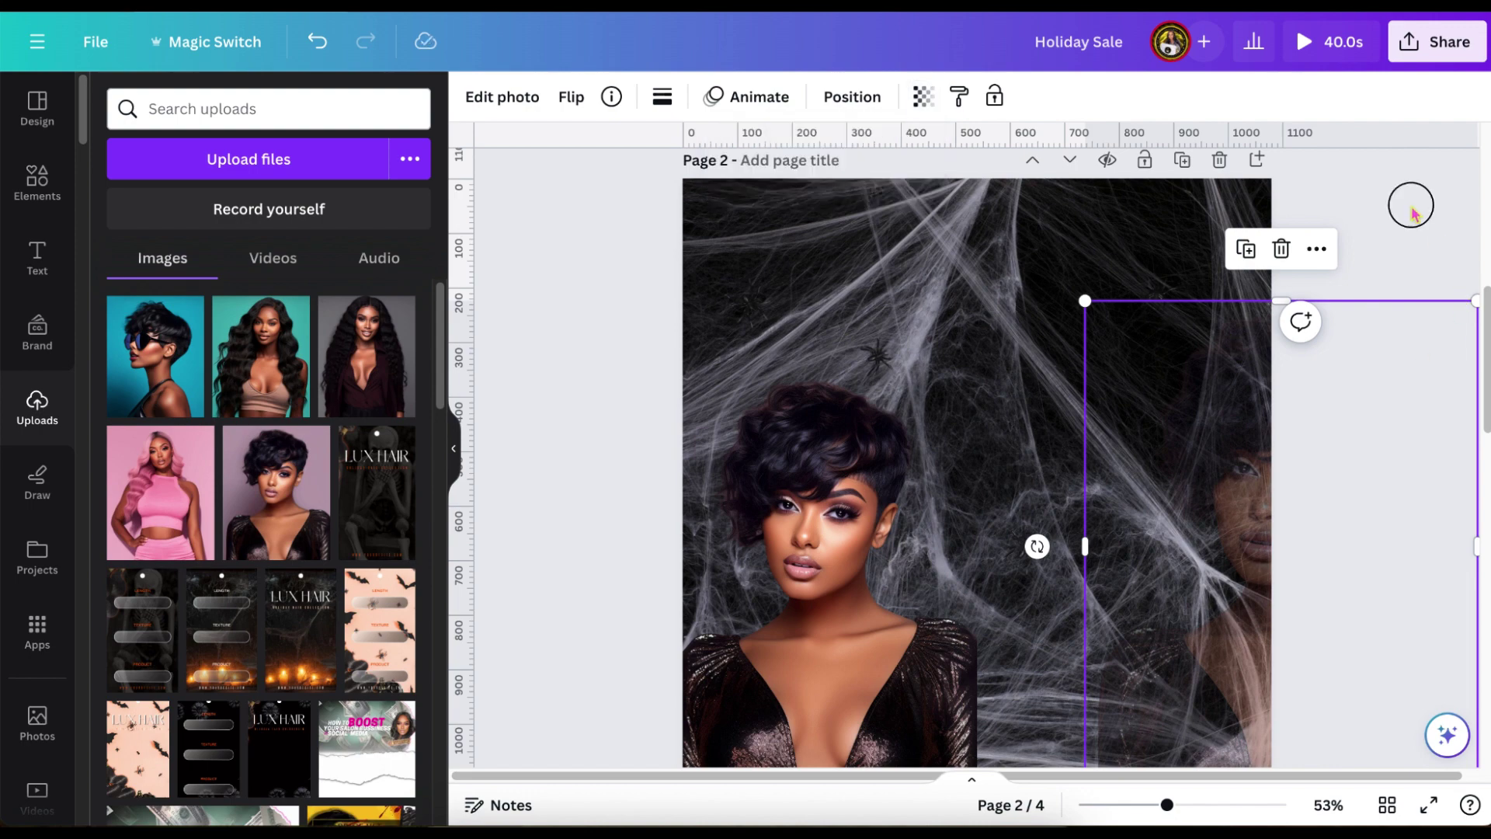
click(1410, 210)
Lower the faded model copy slightly and shift the main model partly beyond page 2's left edge
scroll(1410, 210, down, 3)
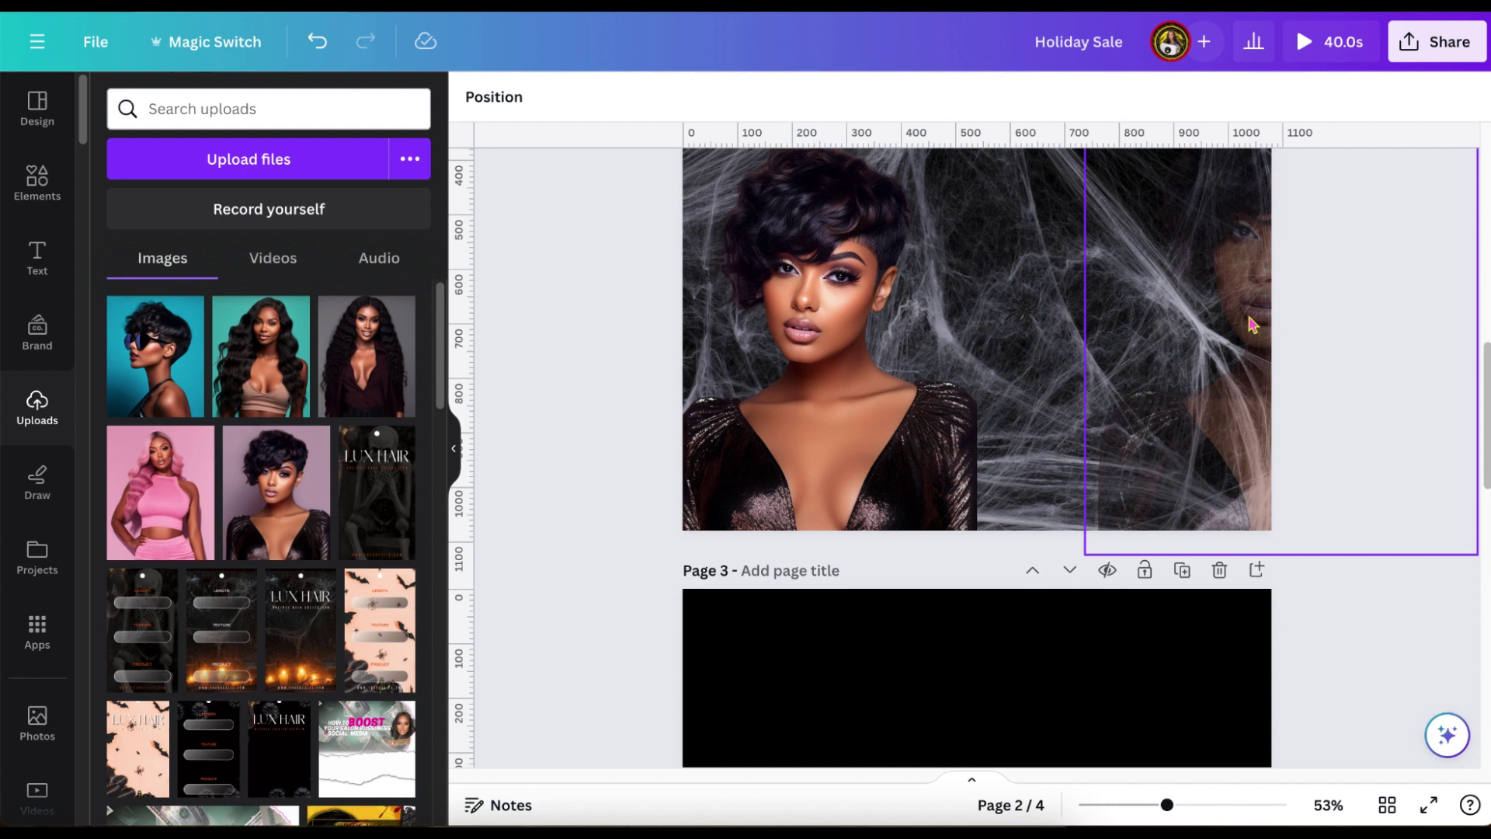
drag(1249, 325, 1248, 362)
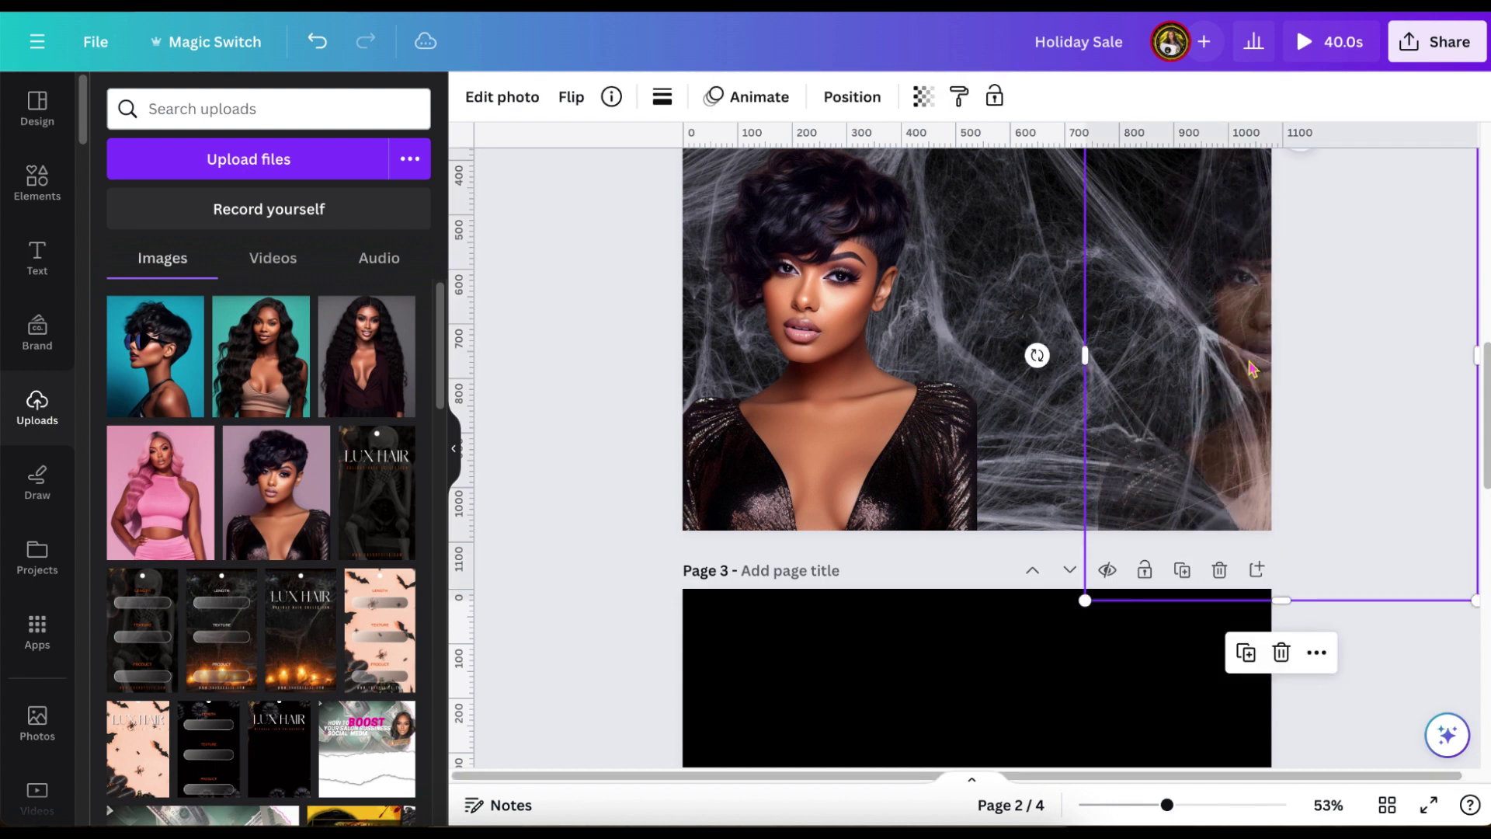
scroll(1087, 389, up, 1)
drag(741, 483, 697, 490)
scroll(697, 490, up, 2)
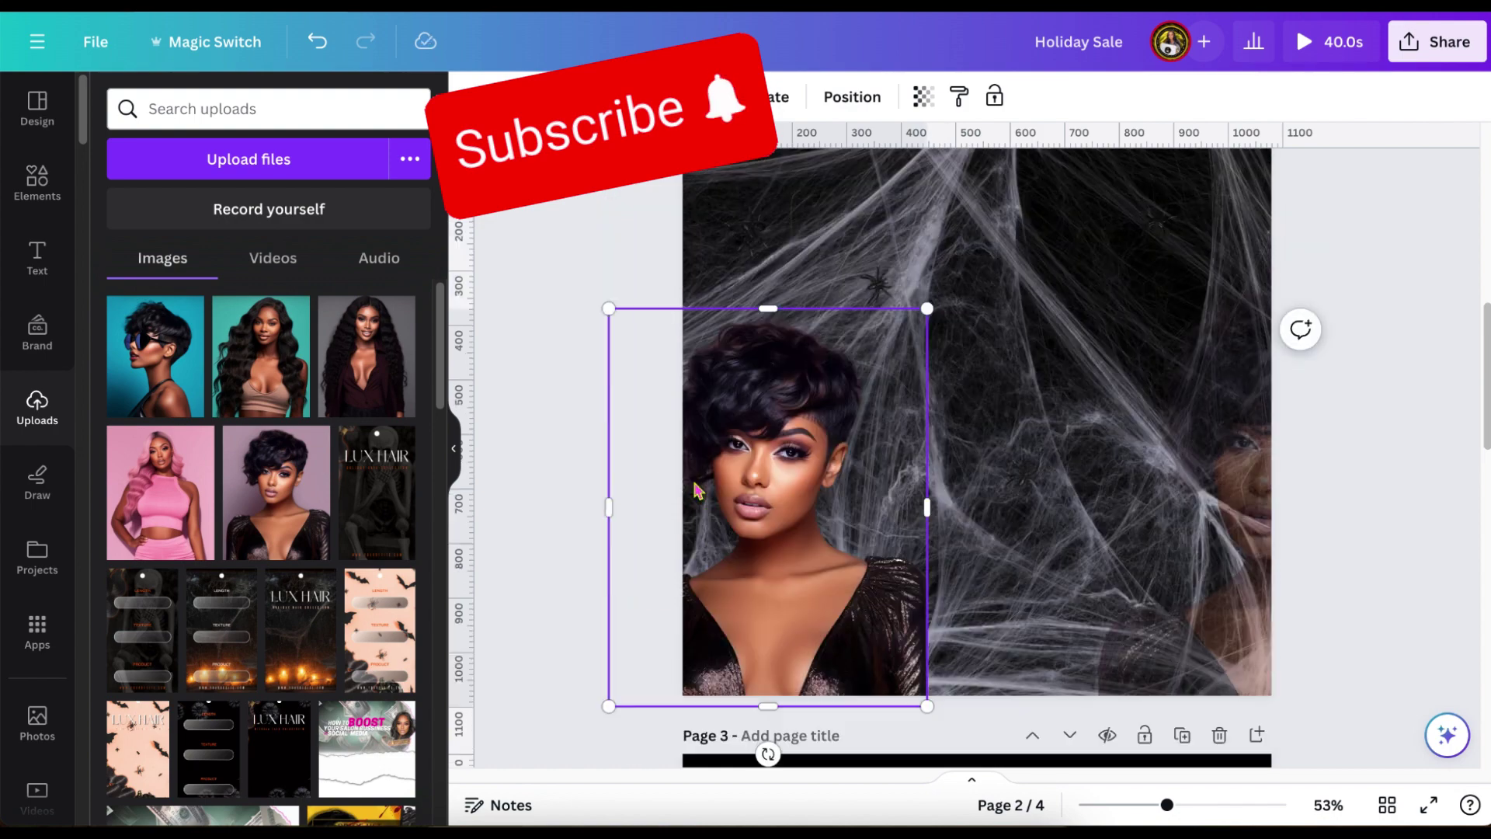
click(599, 275)
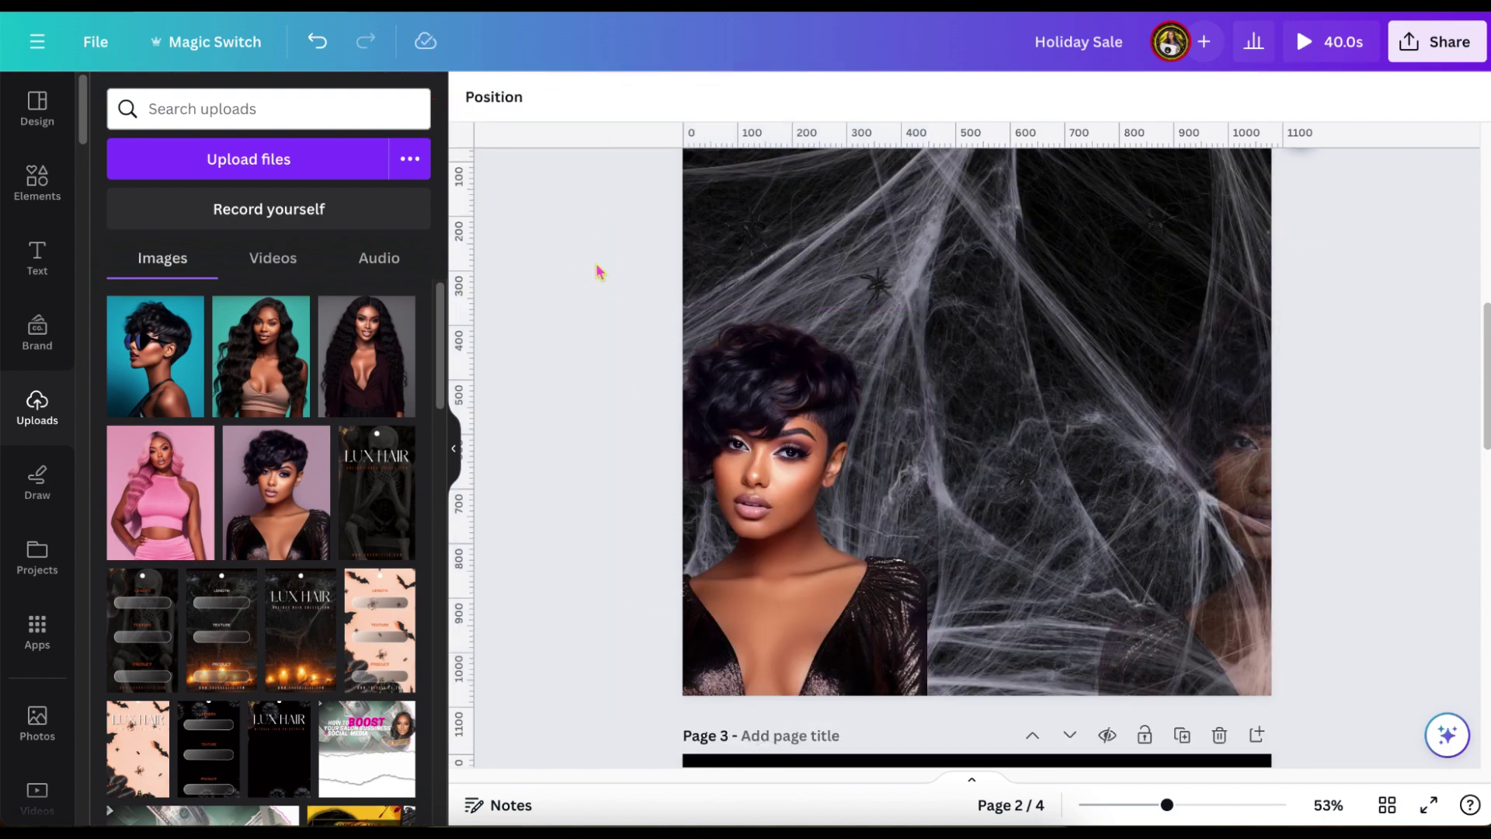
Copy the "Halloween" and "50% off" text elements from page 1 onto page 2
scroll(598, 271, up, 1)
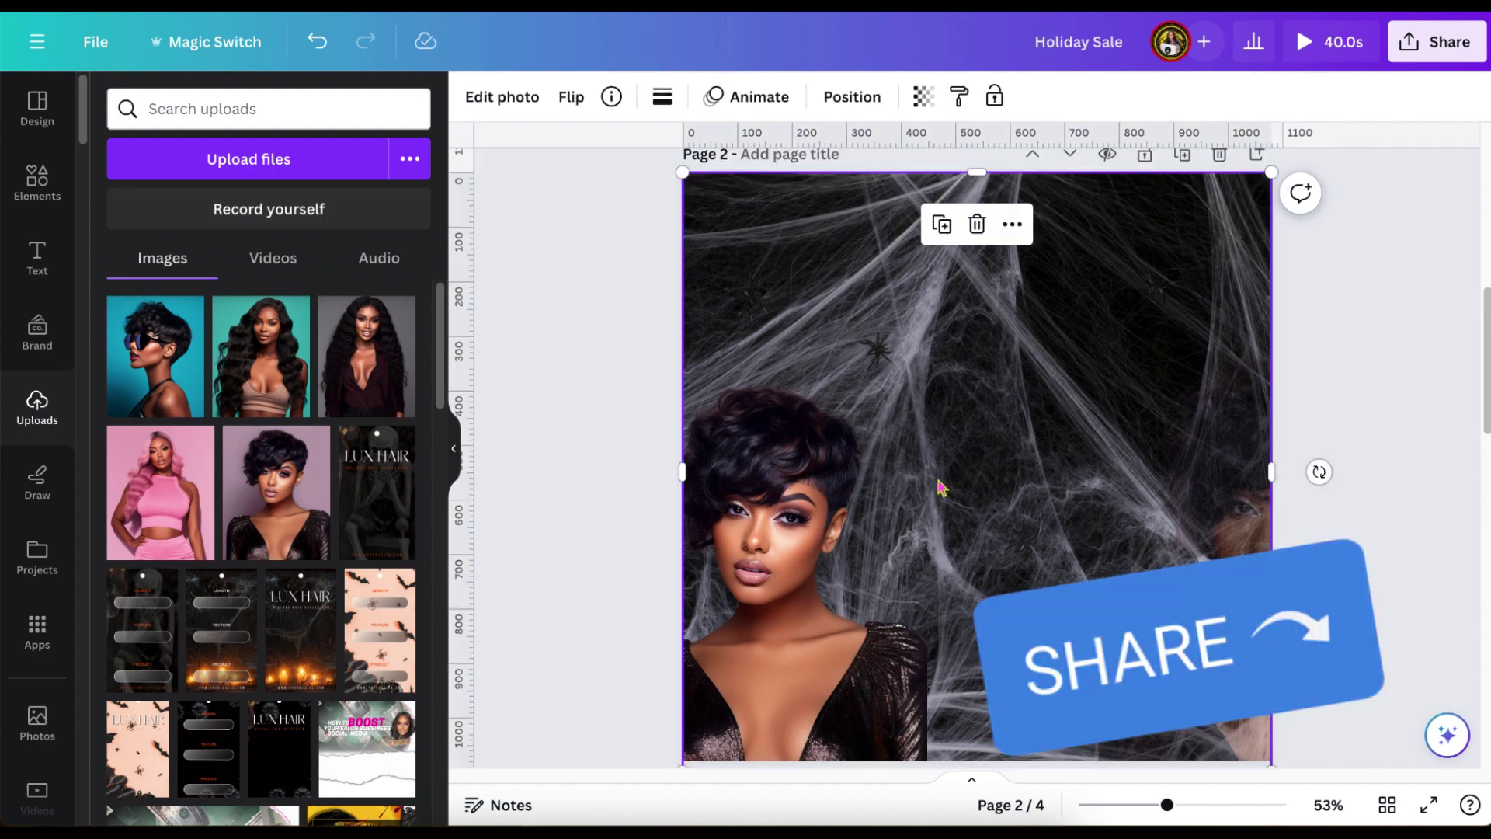
click(894, 318)
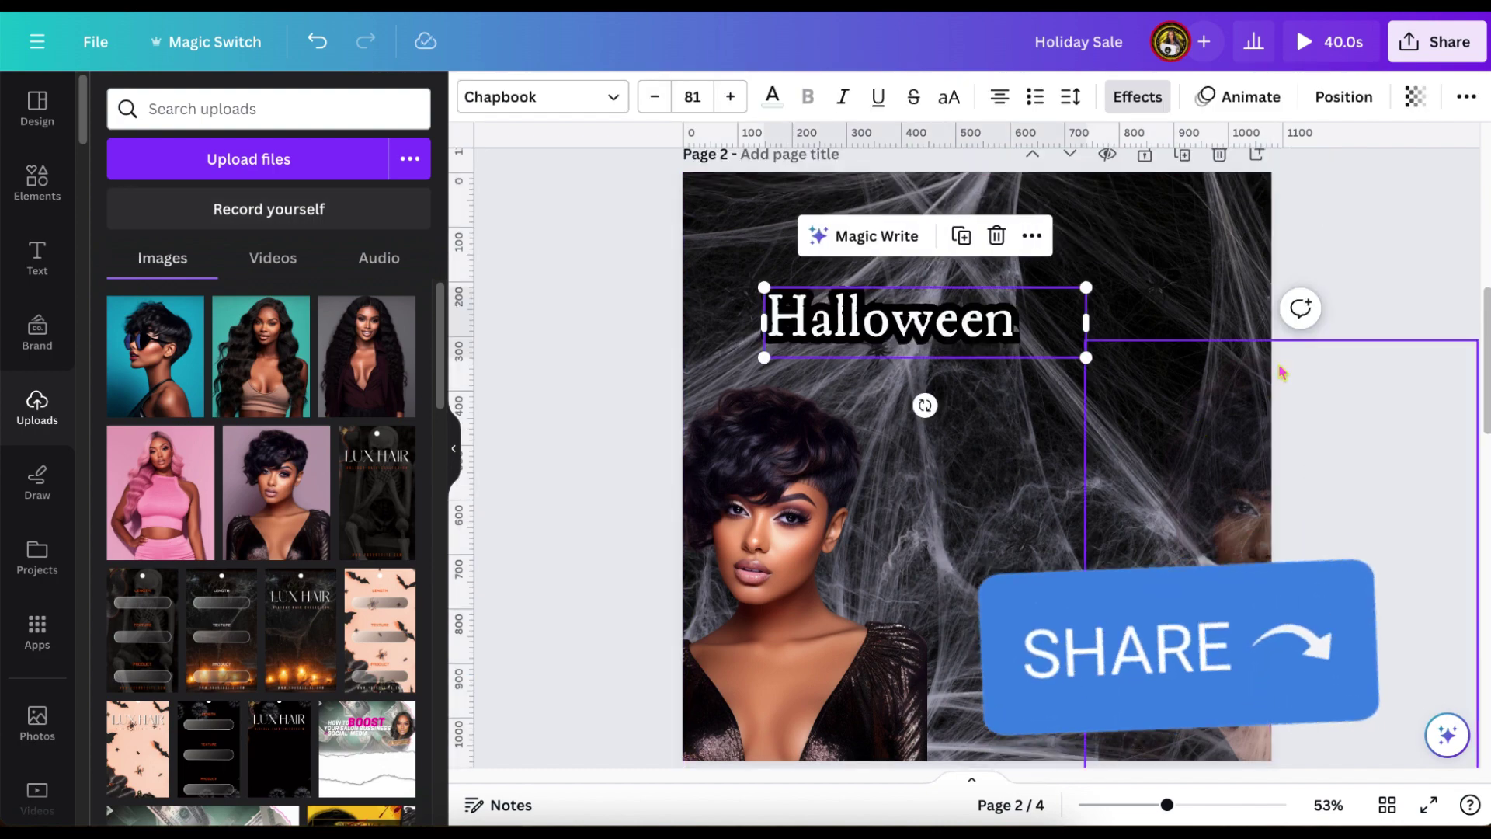
click(1365, 240)
scroll(1365, 240, up, 4)
click(1135, 418)
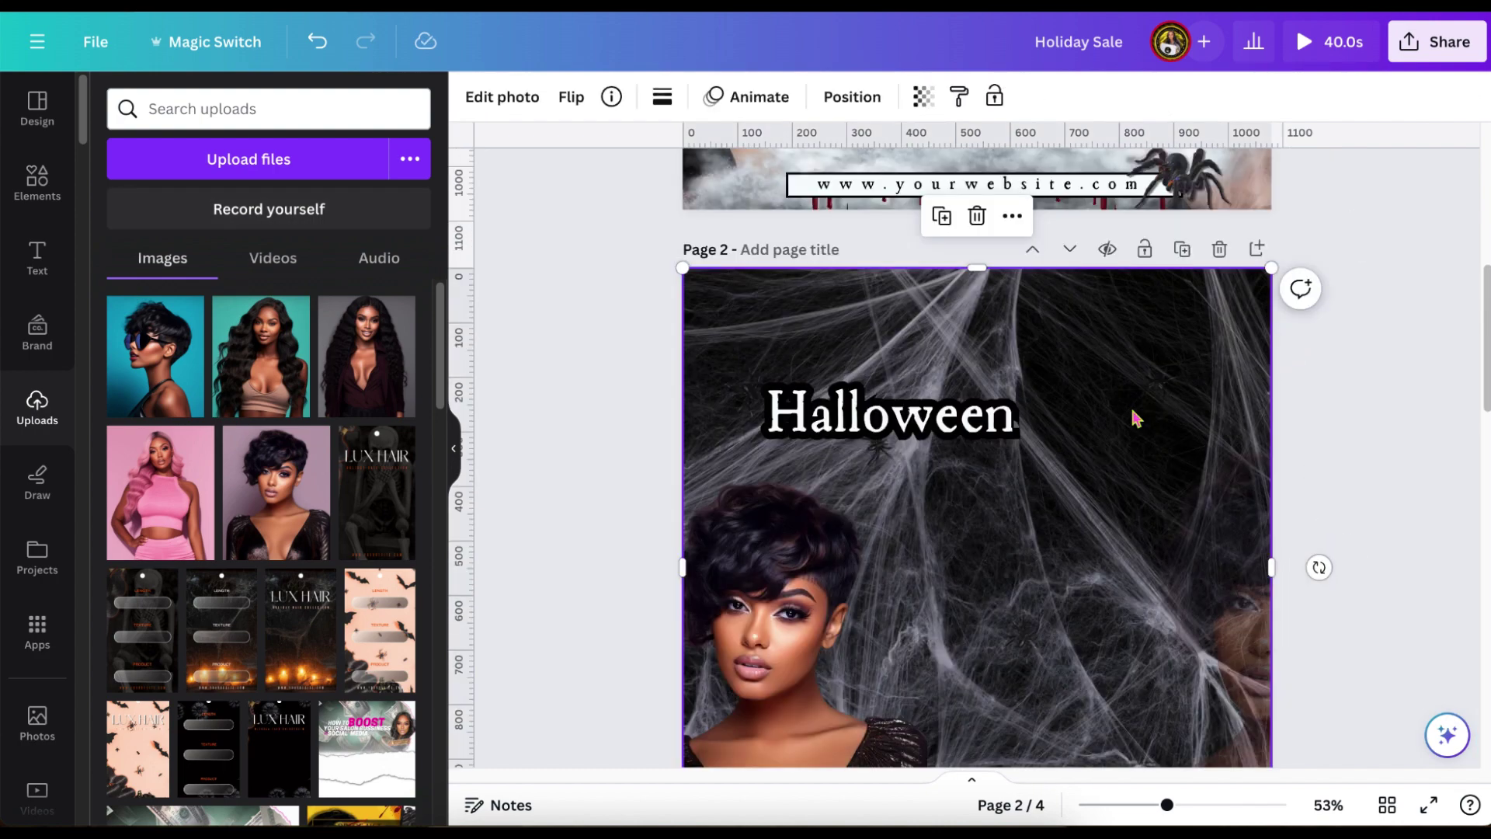
key(ctrl+v)
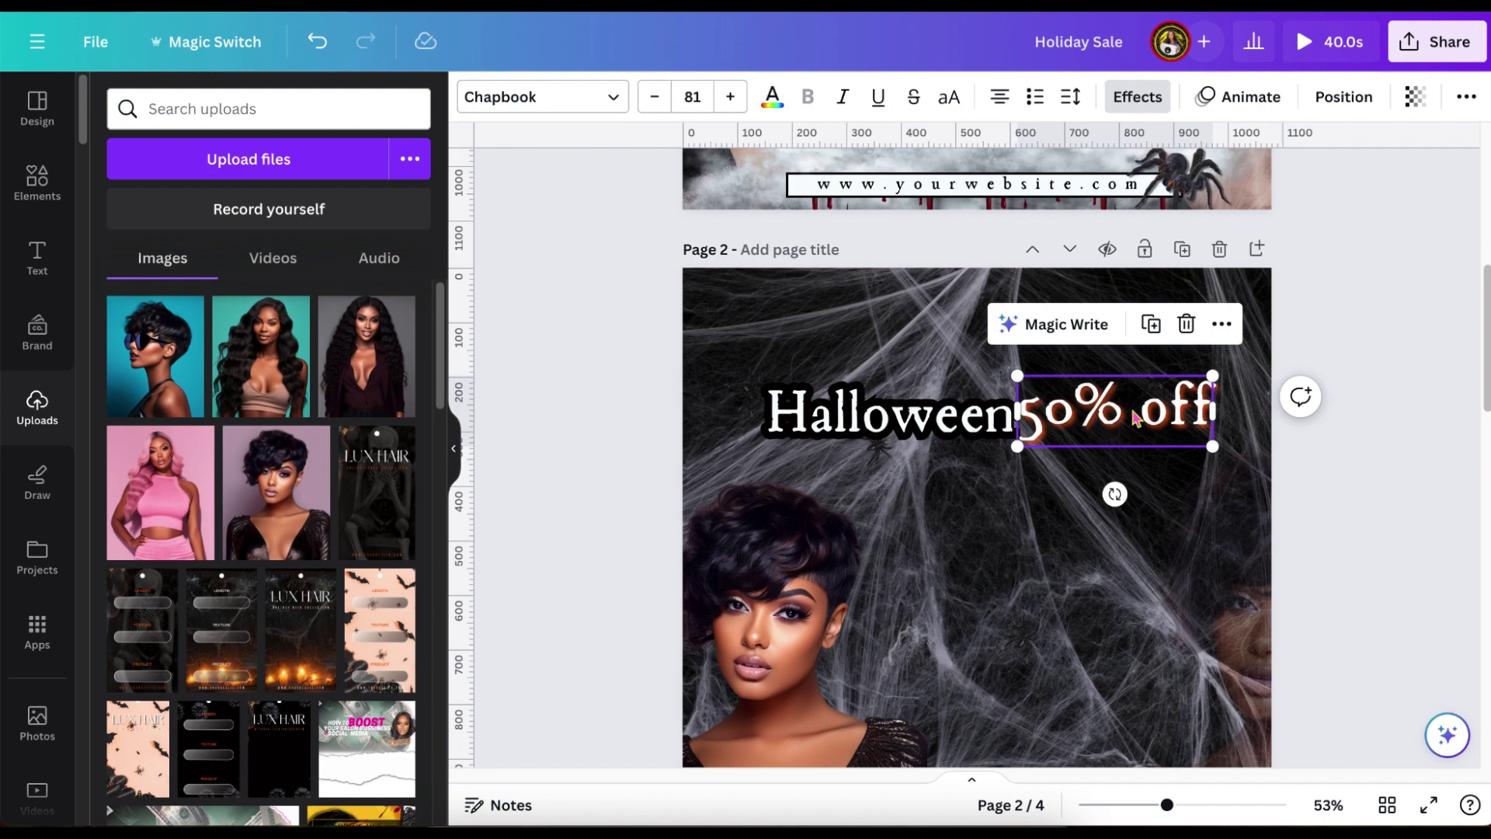
Copy the "Slashing" text from page 1 onto page 2, beneath the "50% off" heading
scroll(1103, 391, down, 4)
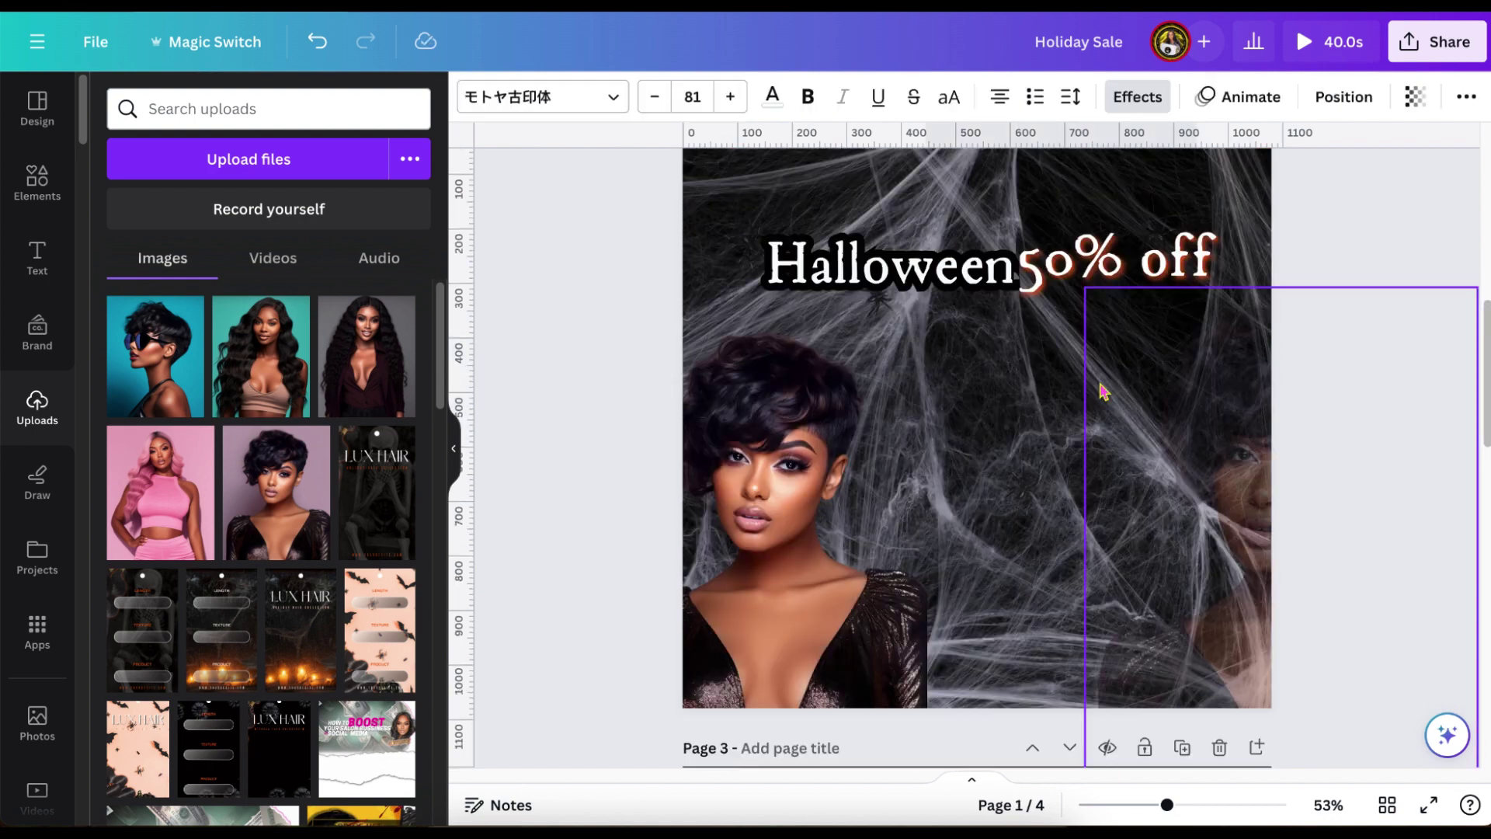
click(1103, 393)
key(ctrl+v)
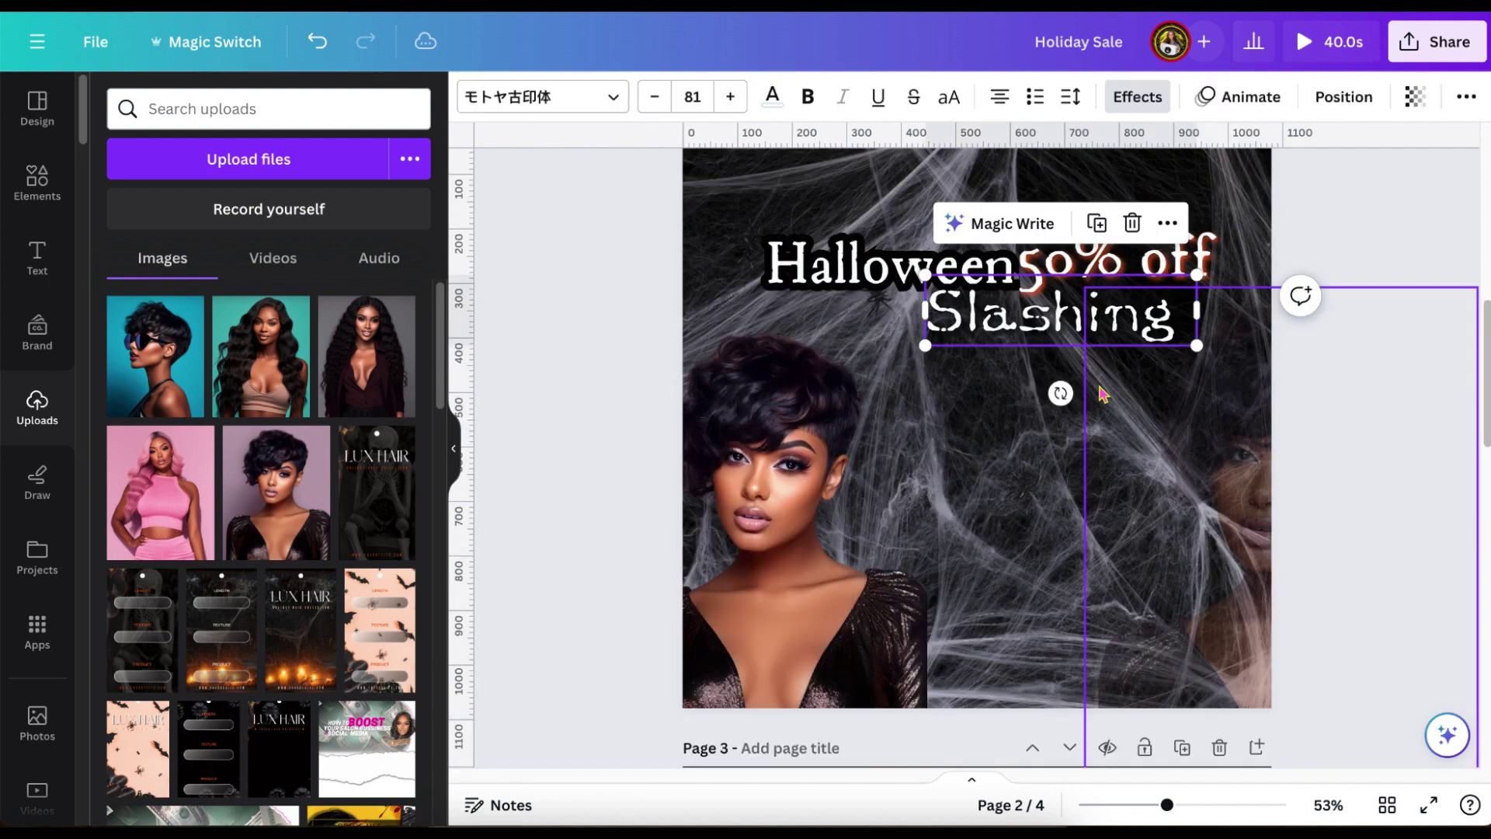
click(1304, 222)
Add the recently used "Cumulus Cloud Illustration" to page 2 and view its details
click(37, 183)
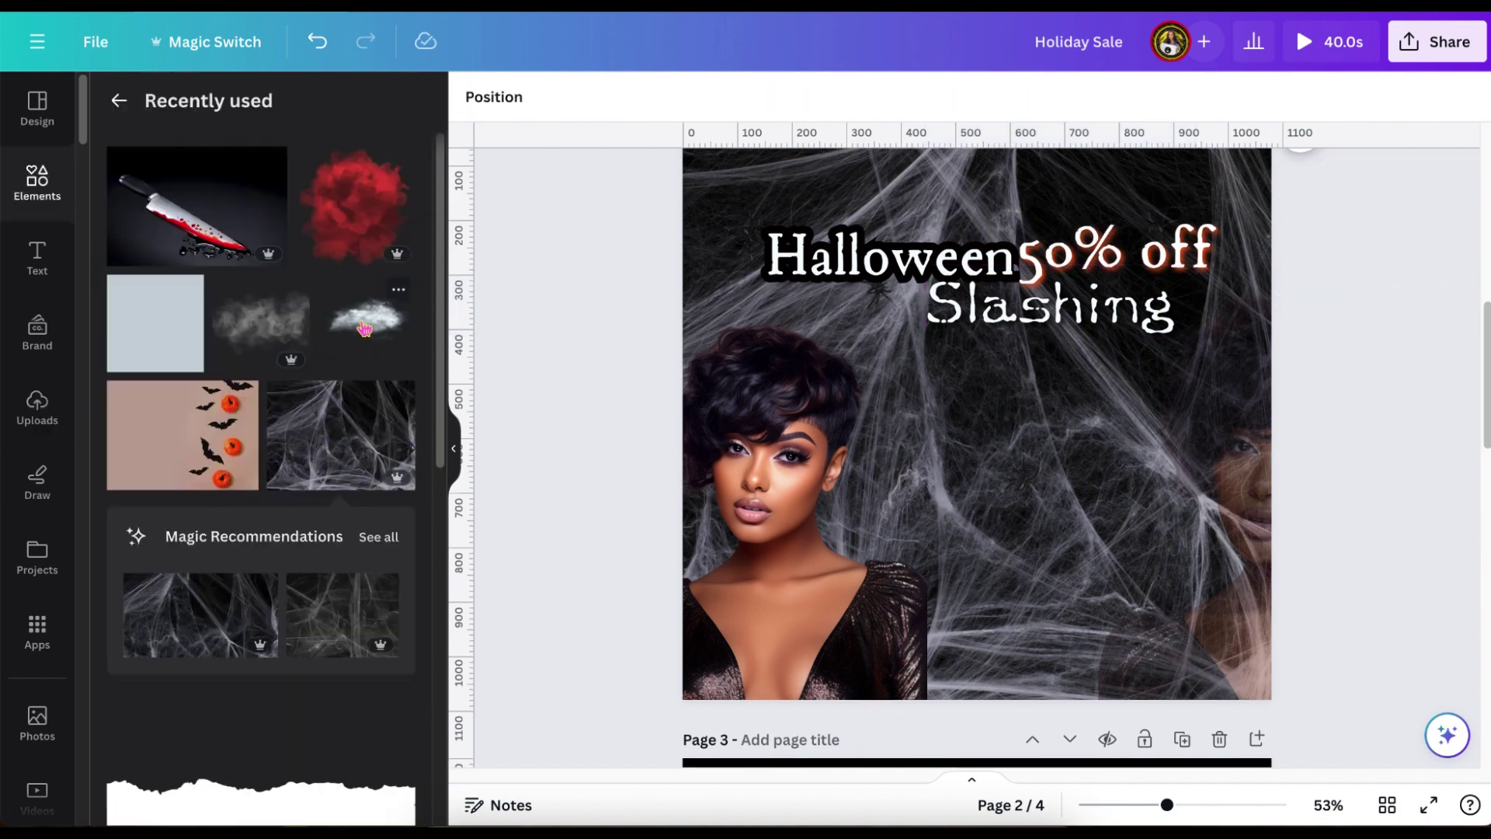
click(364, 329)
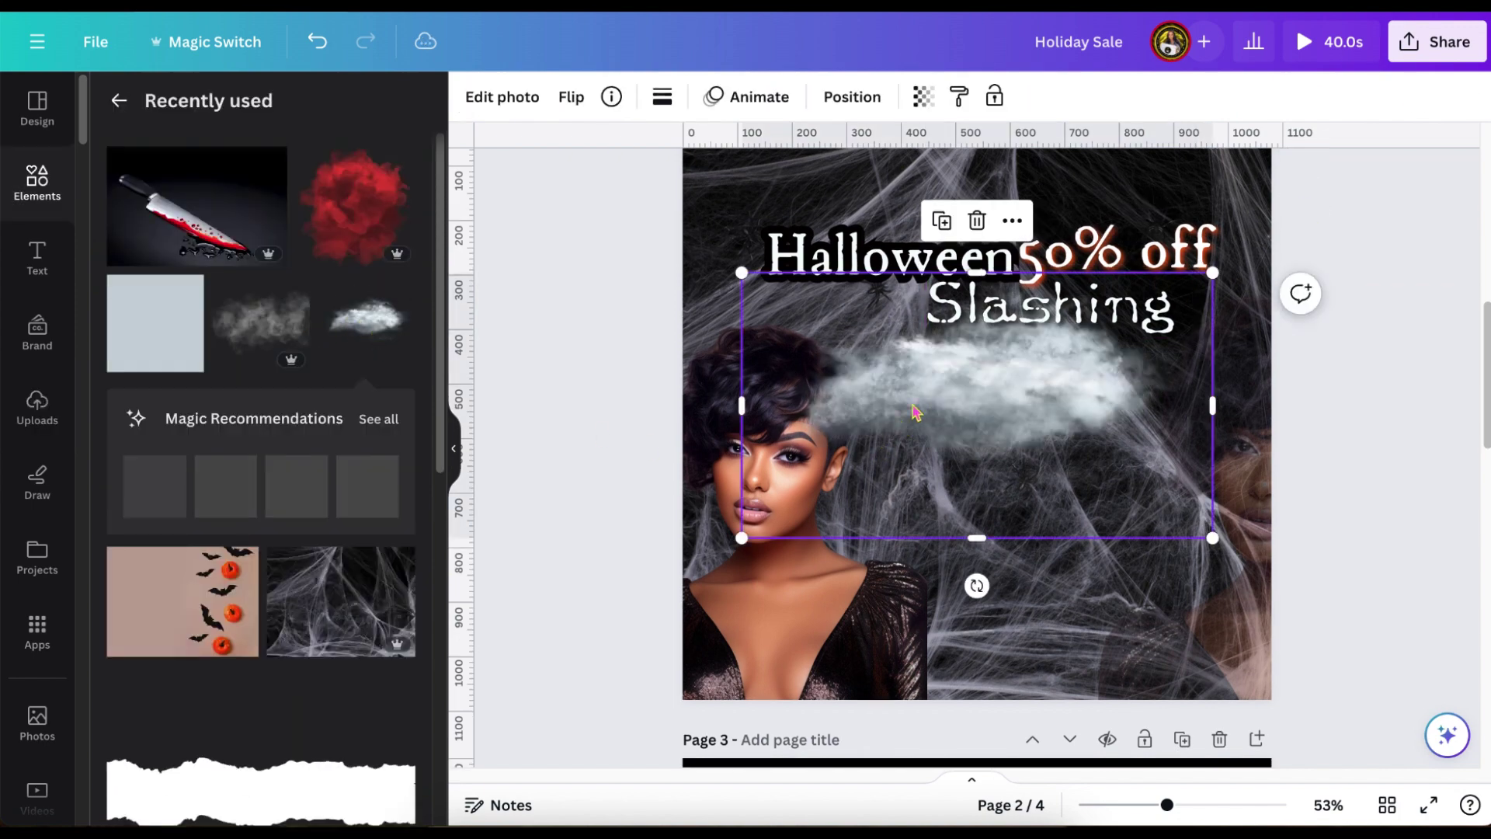
click(401, 295)
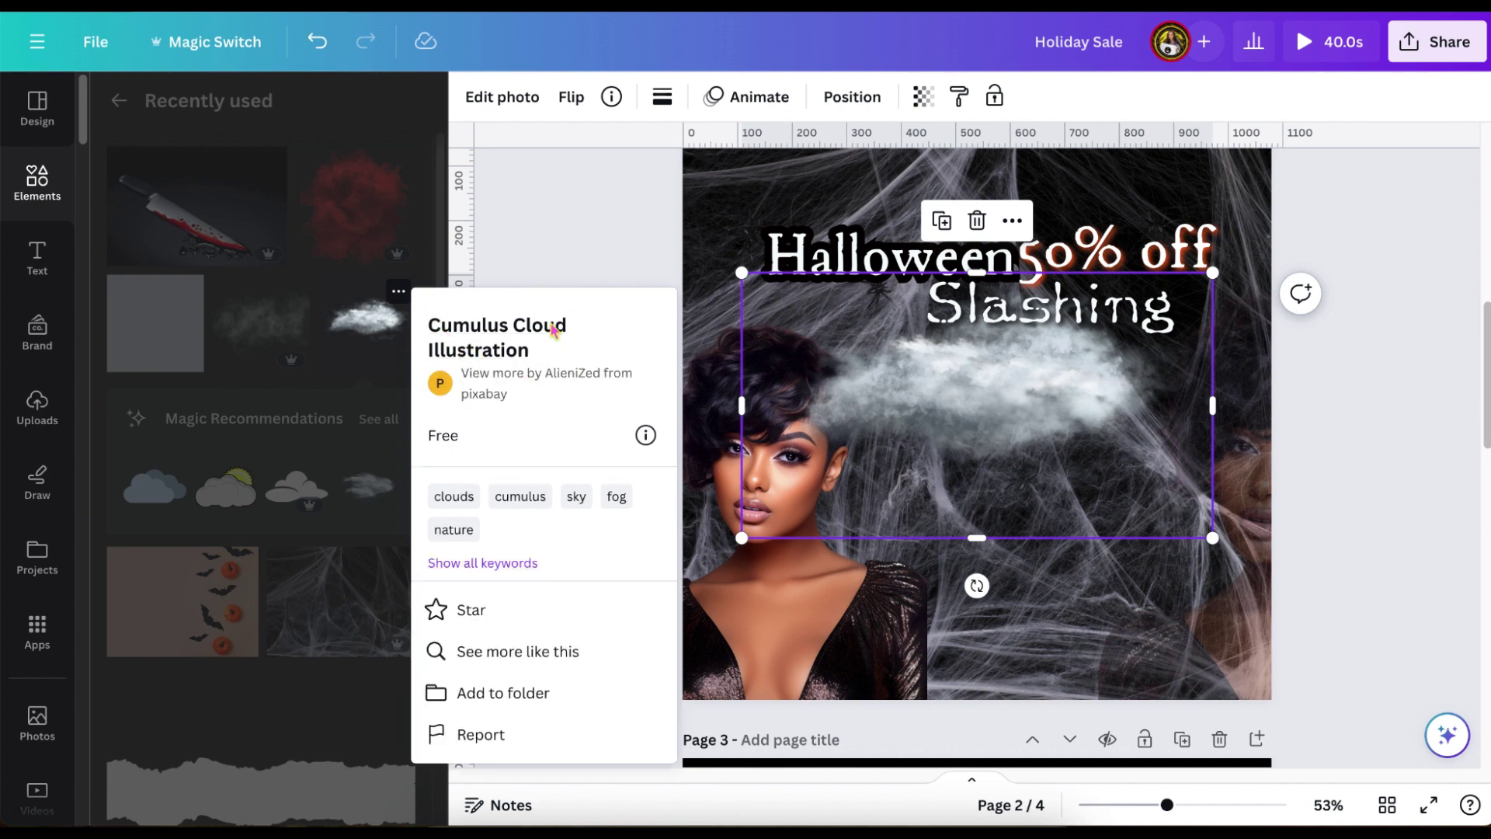
click(584, 233)
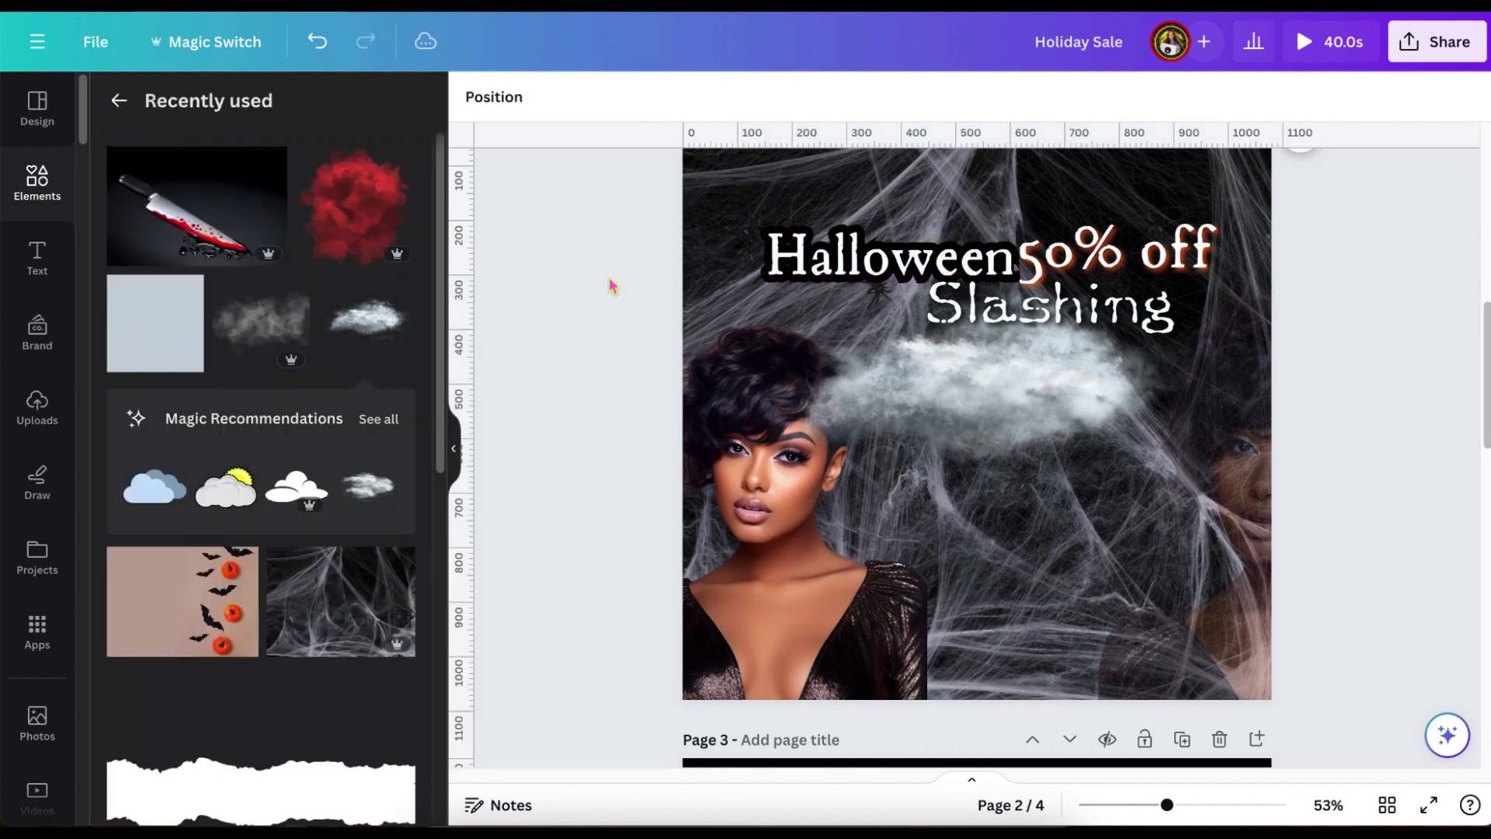
Lay the cloud along page 2's lower edge over the model and place a second copy beside it toward the right
click(1007, 424)
drag(1007, 424, 893, 711)
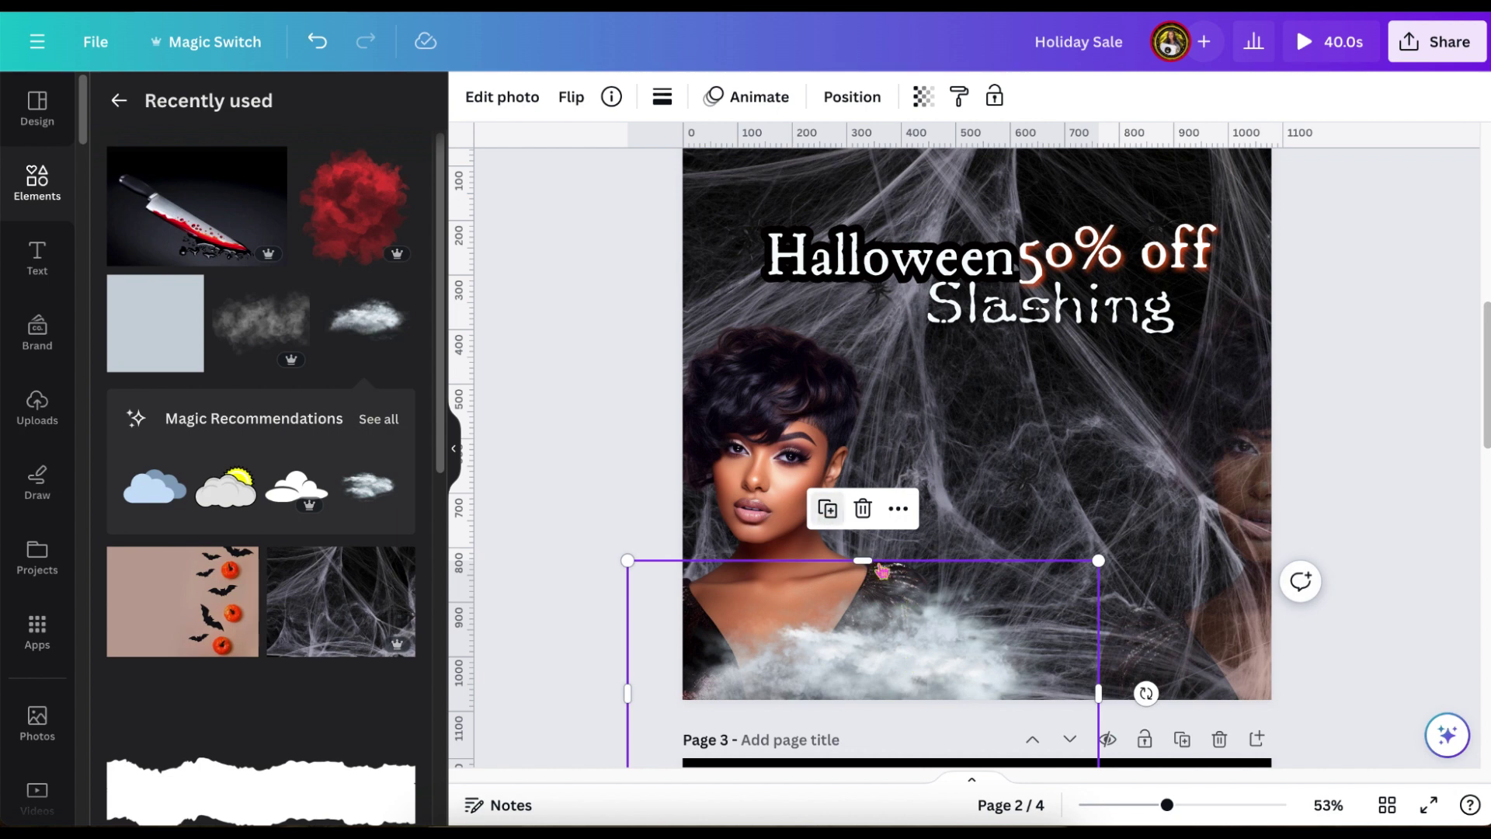
drag(959, 619, 1179, 578)
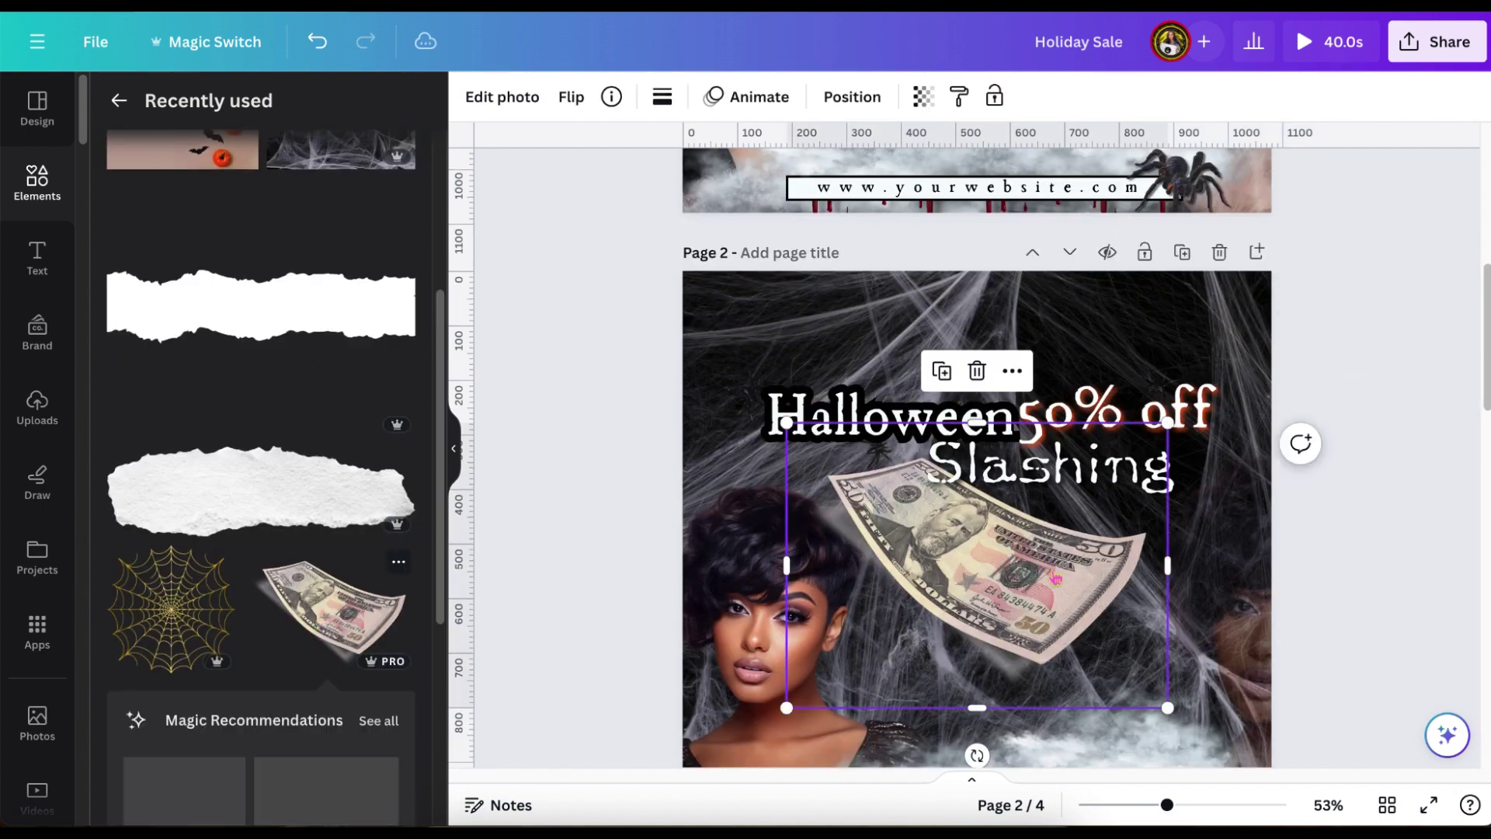
Move the 50-dollar bill to the main model and send it backward so it sits behind her
drag(1076, 574, 866, 679)
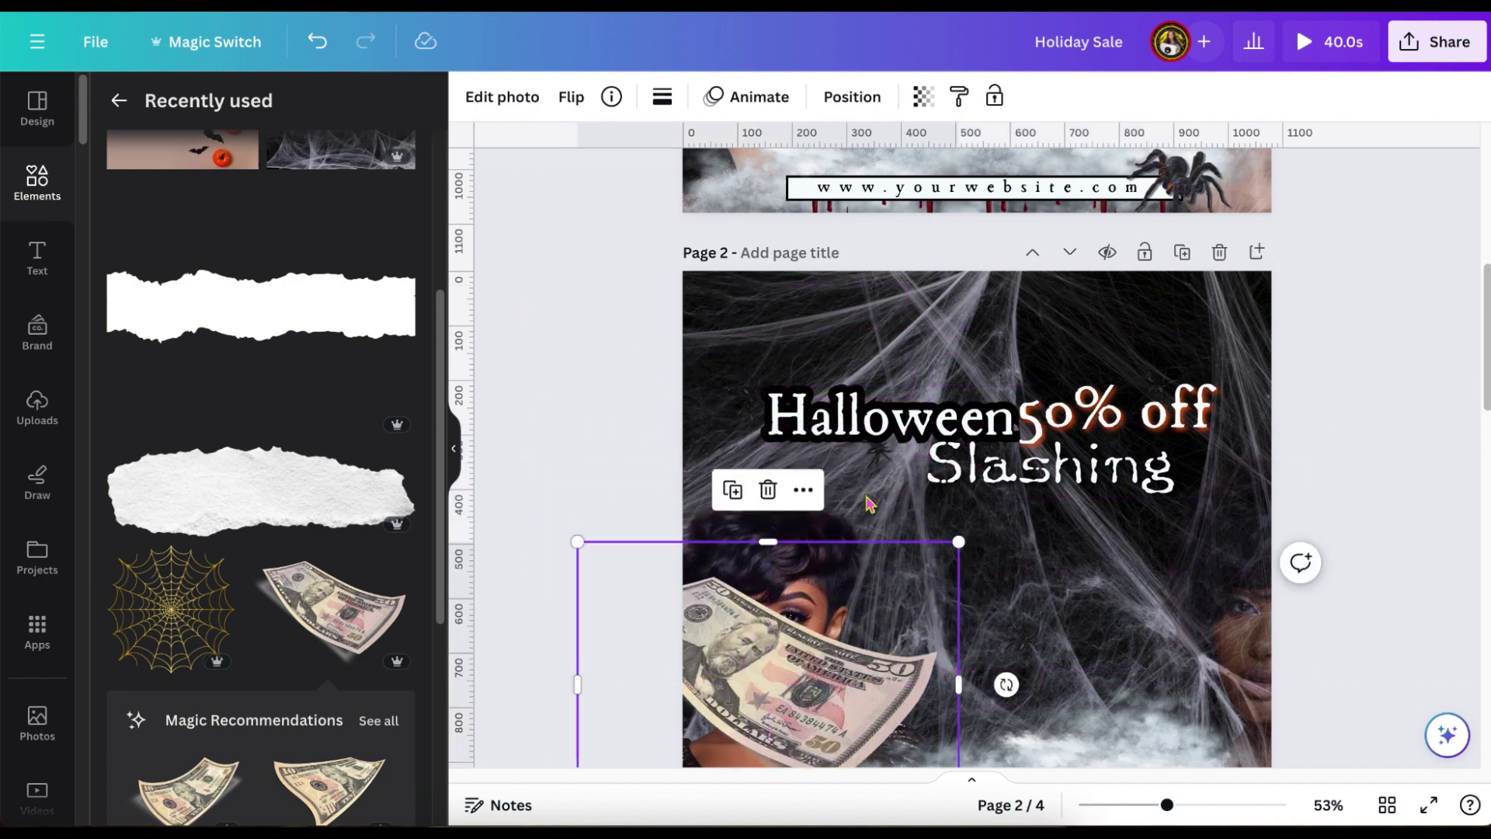
click(869, 100)
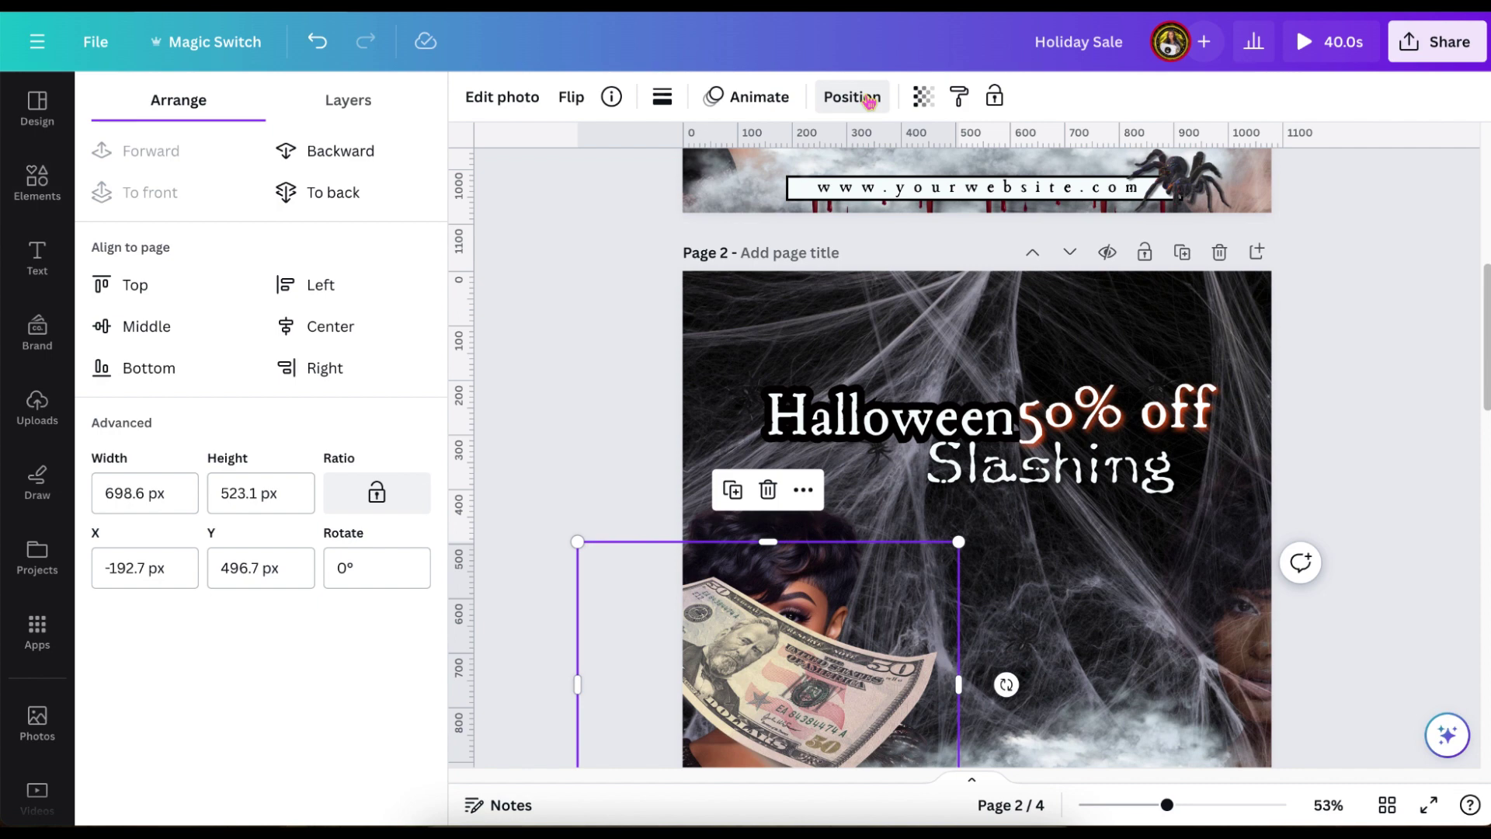
click(354, 160)
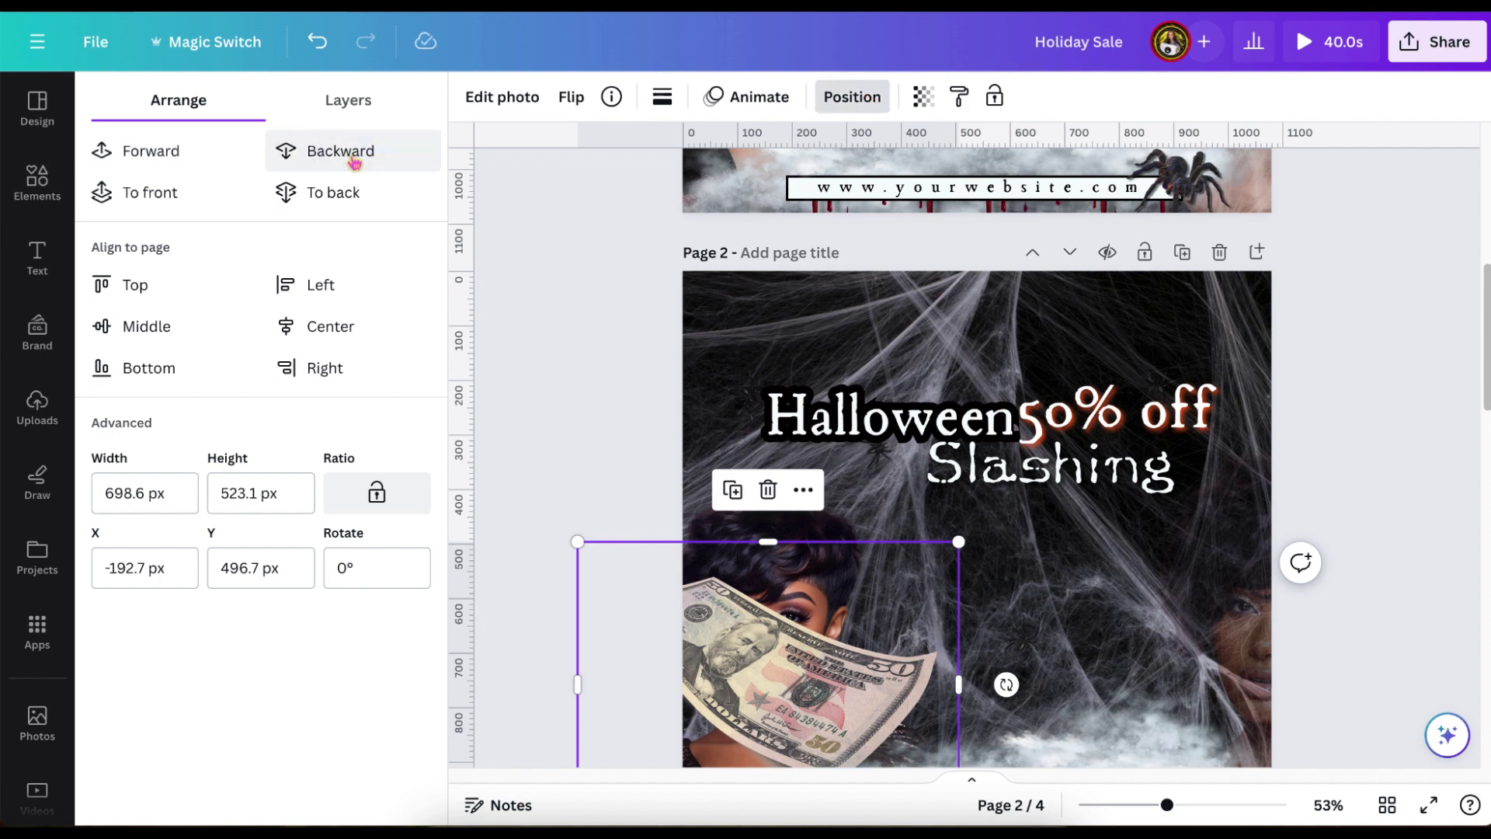
click(355, 160)
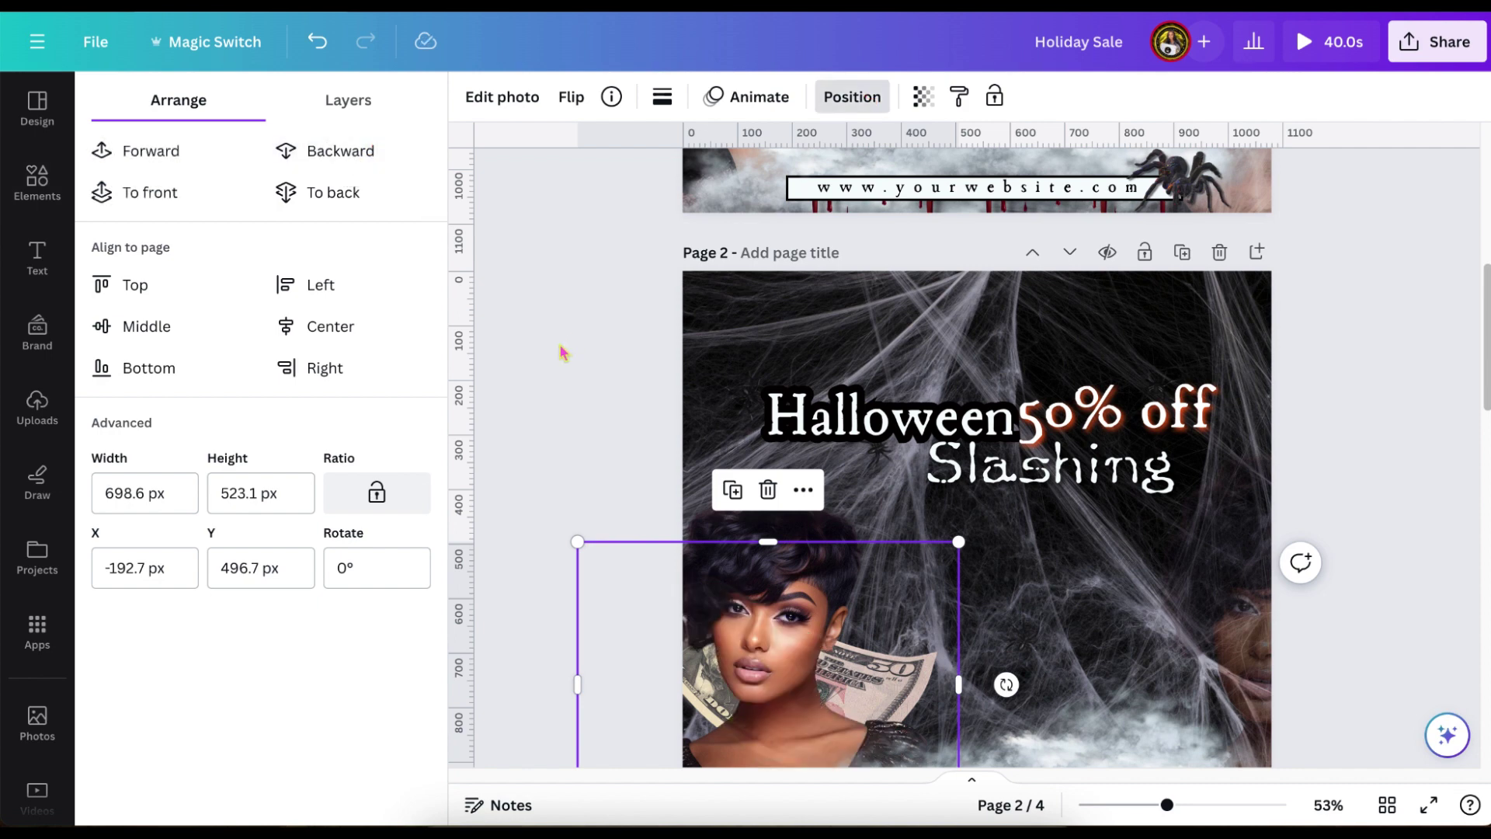
click(500, 323)
Insert a rectangle, reshape it into a thin horizontal bar and centre it near page 2's lower edge
key(r)
click(1388, 490)
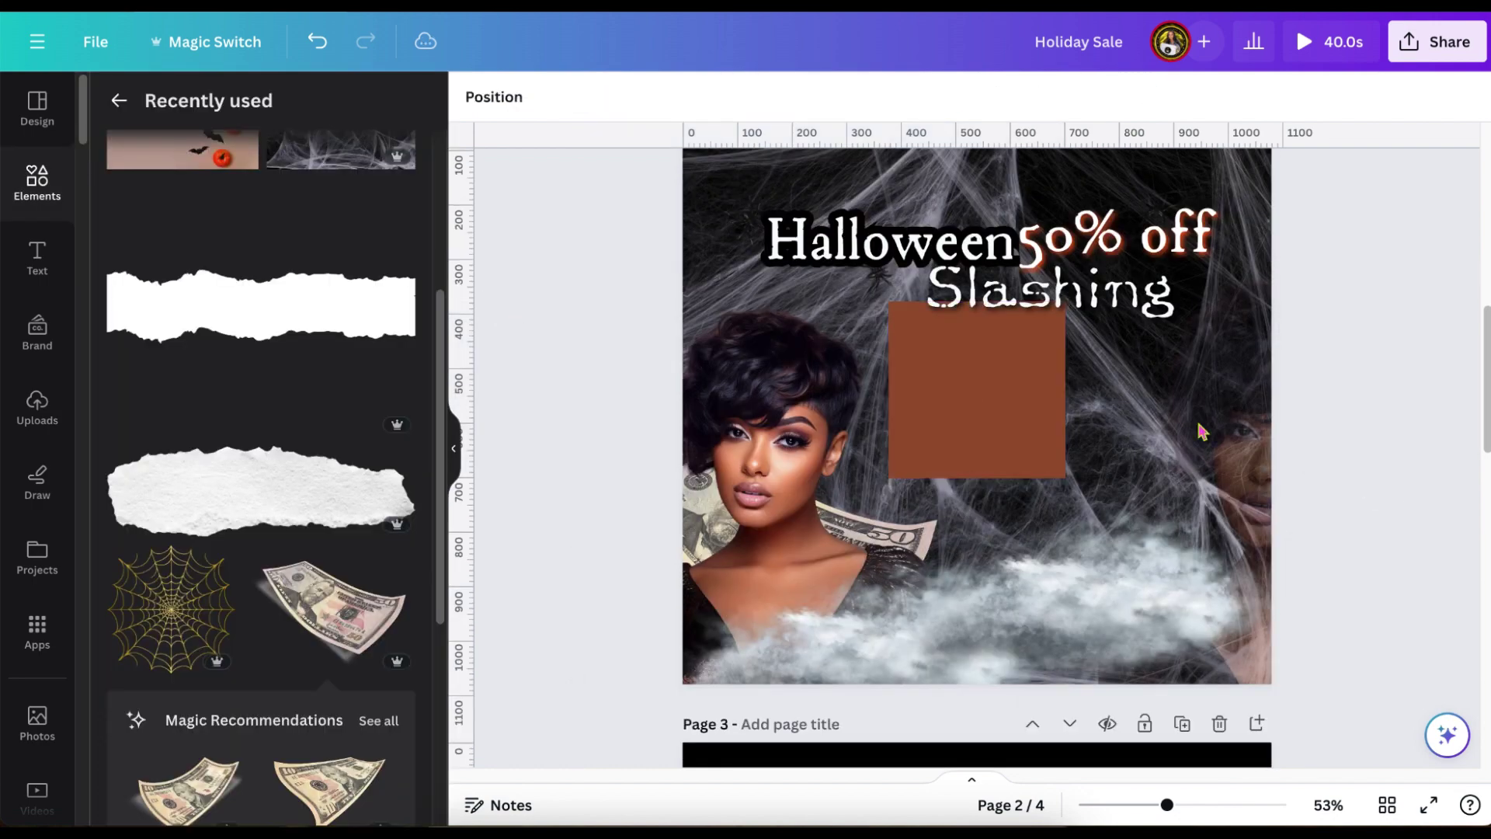
drag(981, 597, 976, 531)
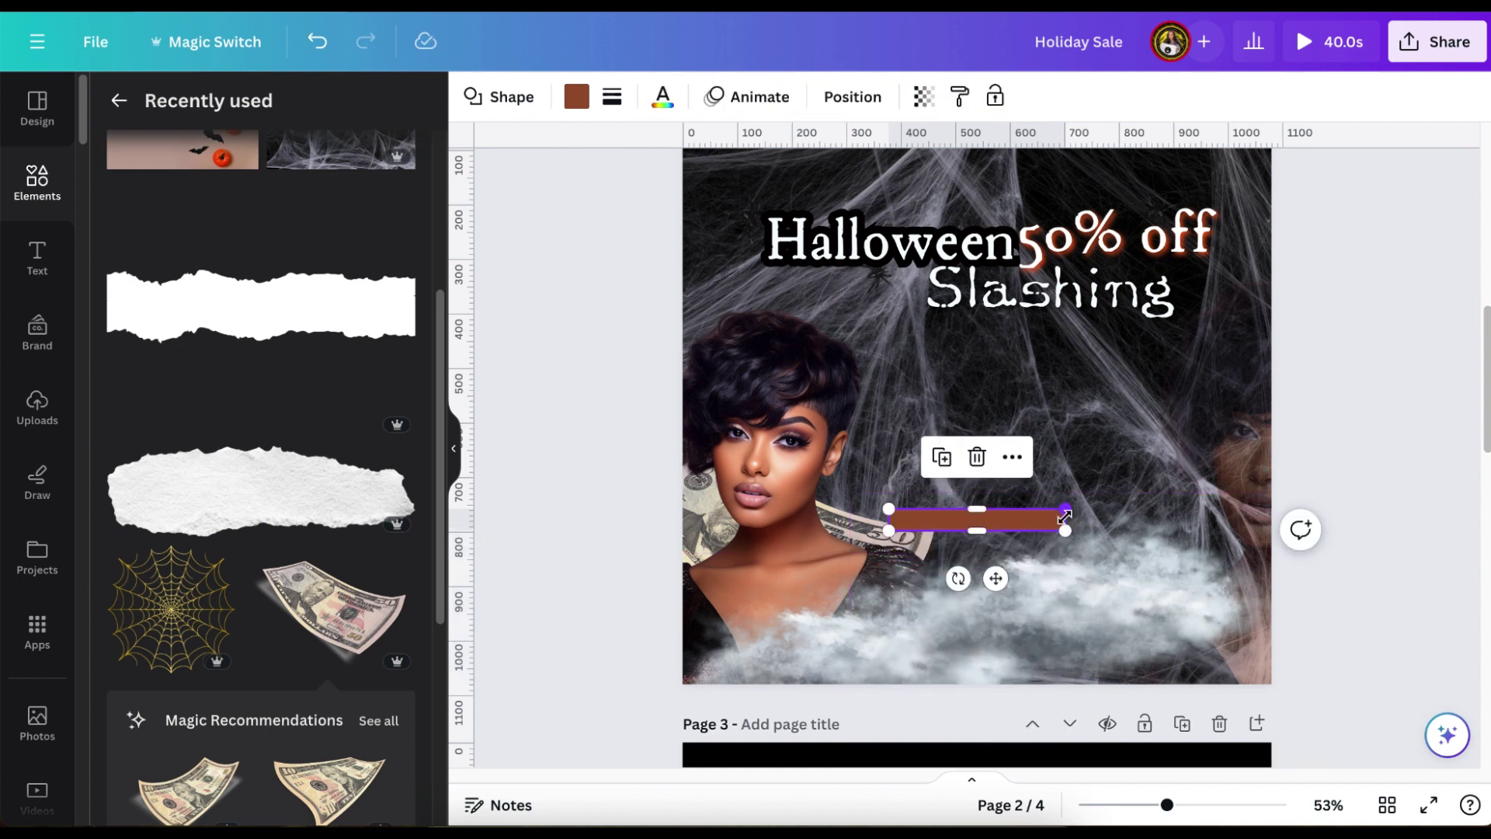
drag(1117, 517, 1247, 502)
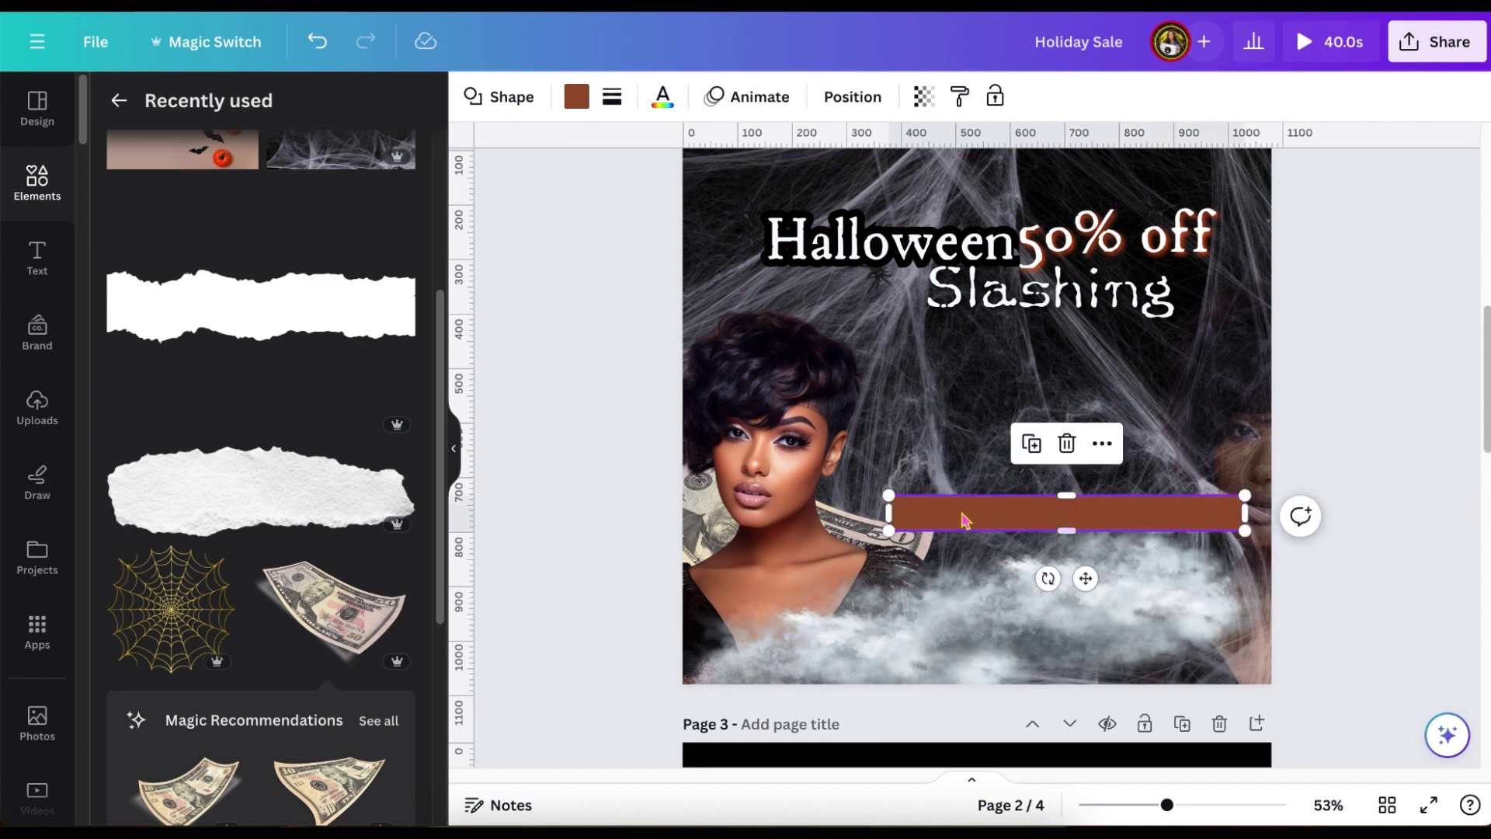
drag(1069, 494, 1069, 508)
drag(1083, 577, 992, 706)
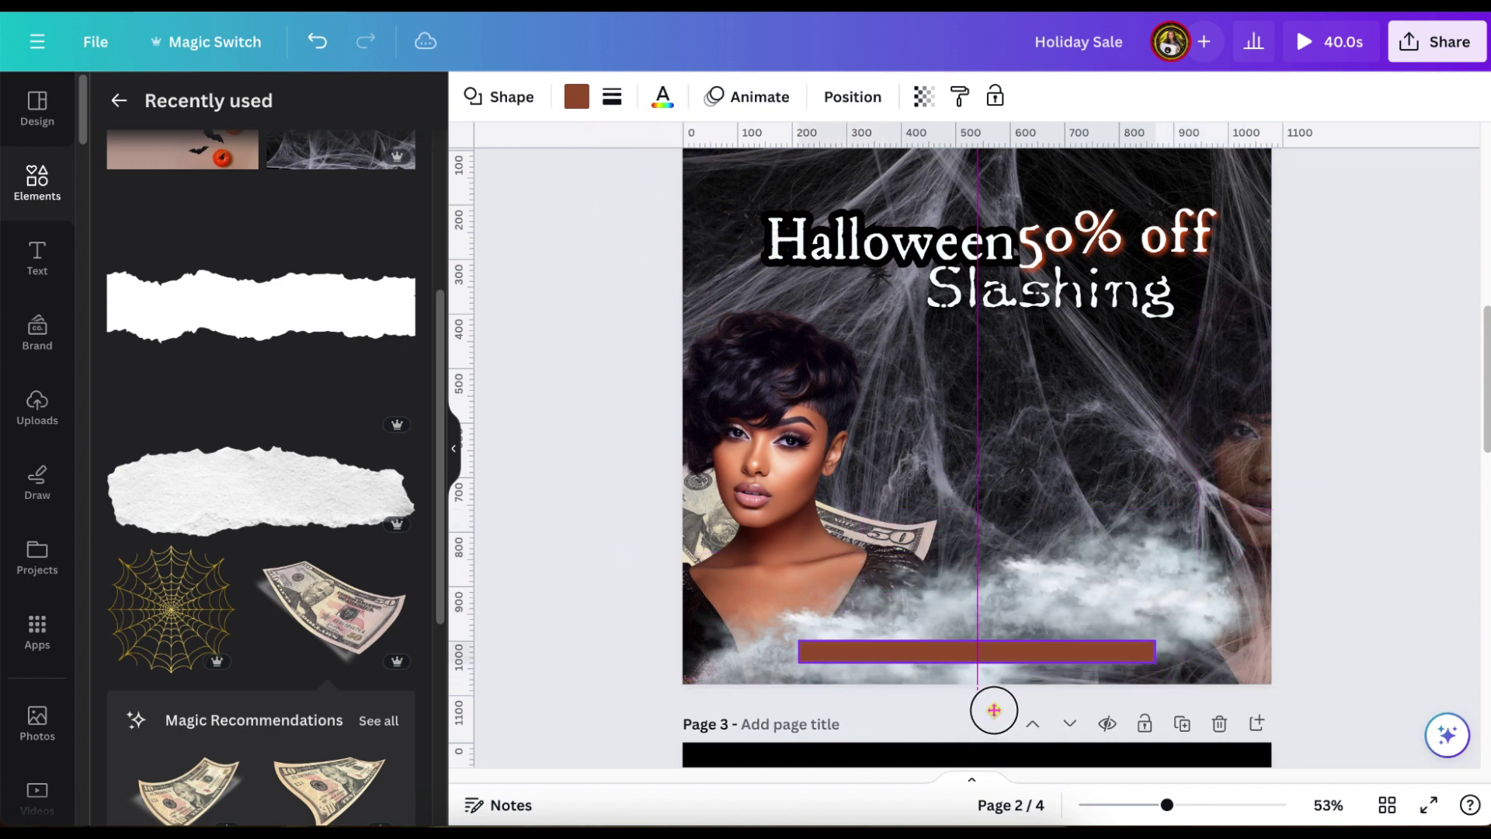
Fill the bar with white and give it a thin black border
click(577, 96)
click(181, 278)
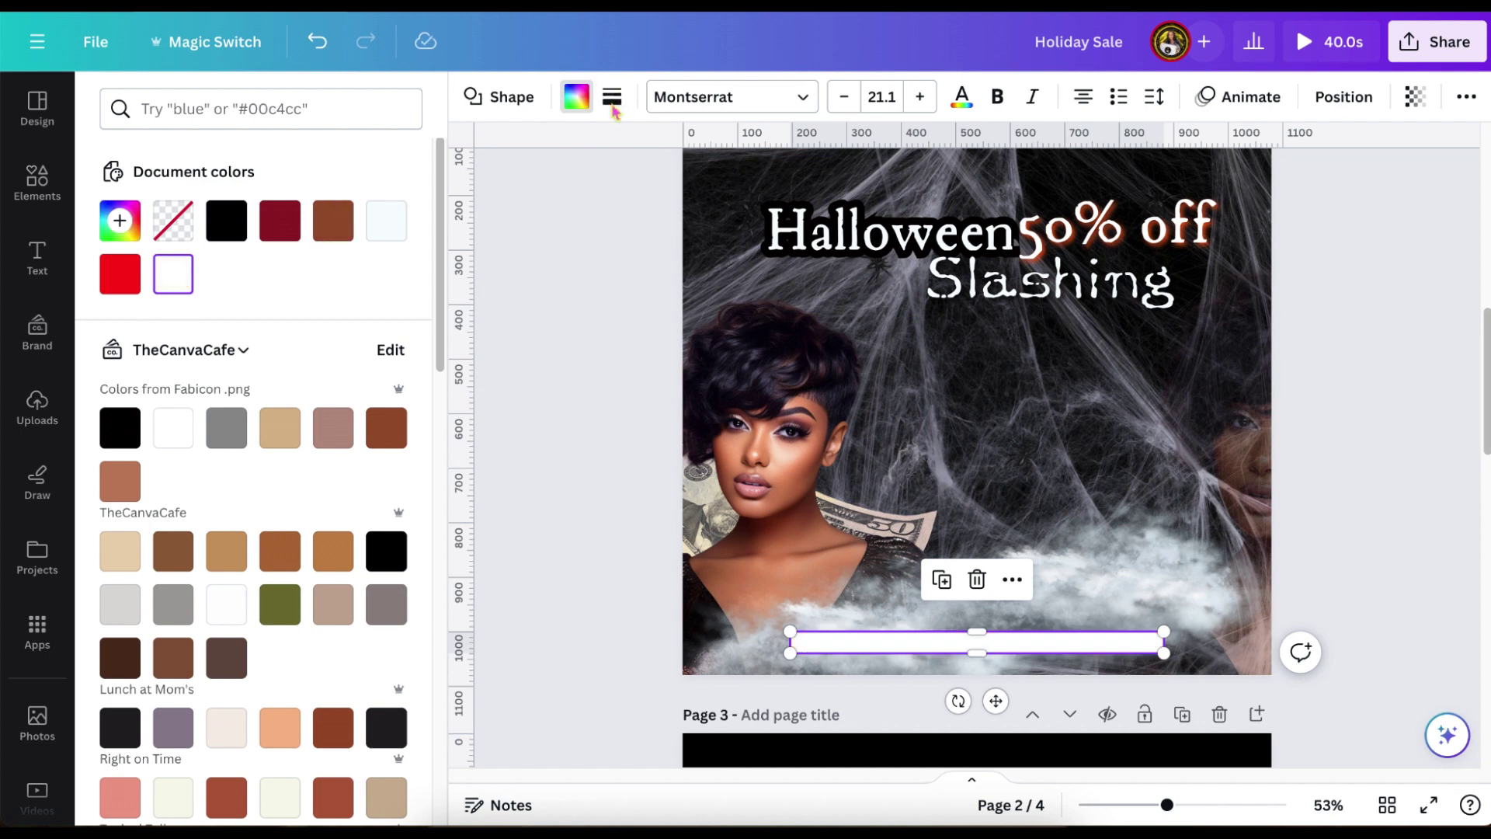
click(612, 97)
drag(617, 230, 625, 230)
click(543, 229)
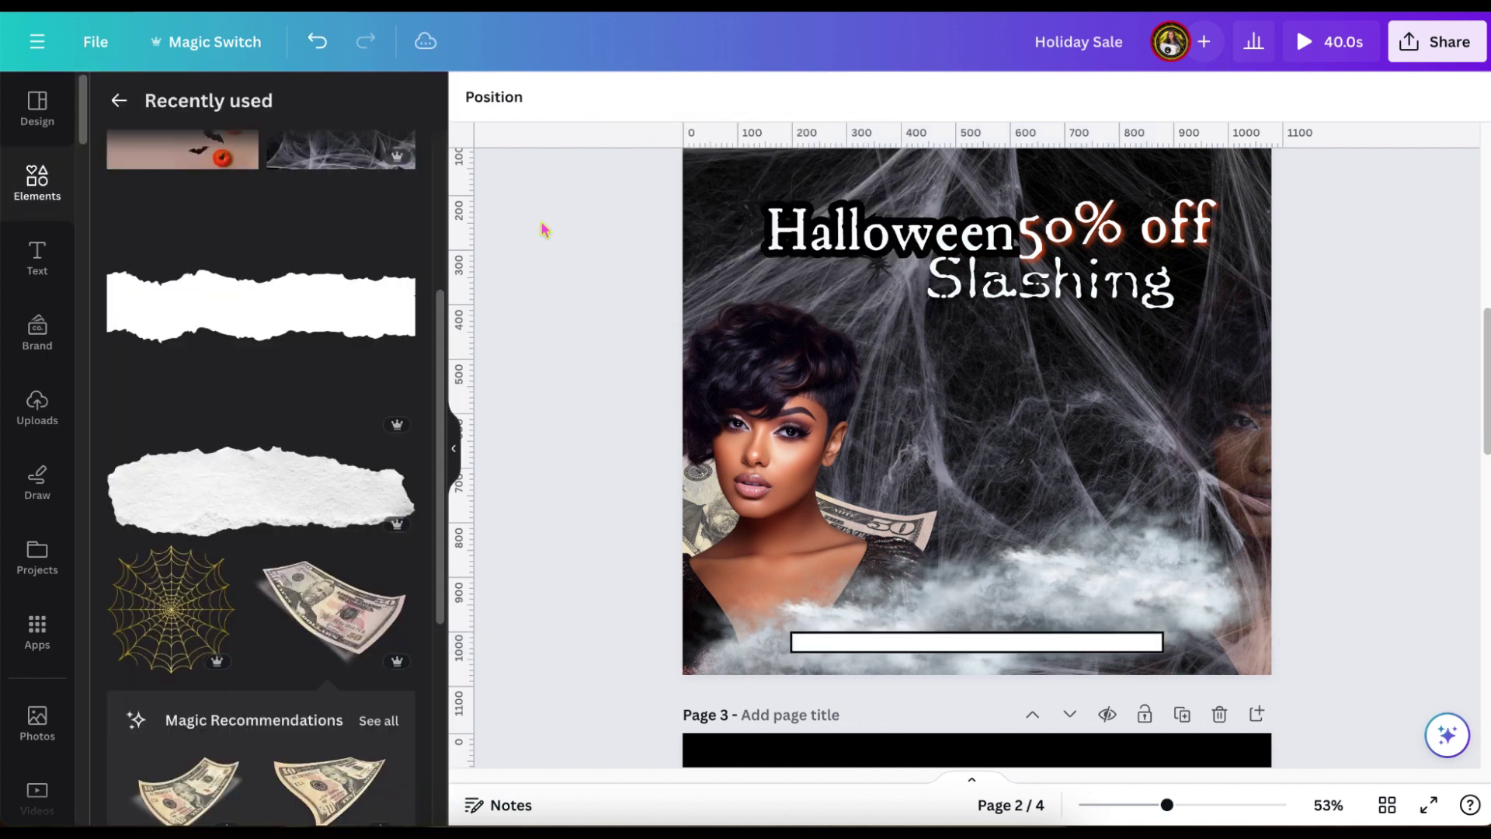
text(twww)
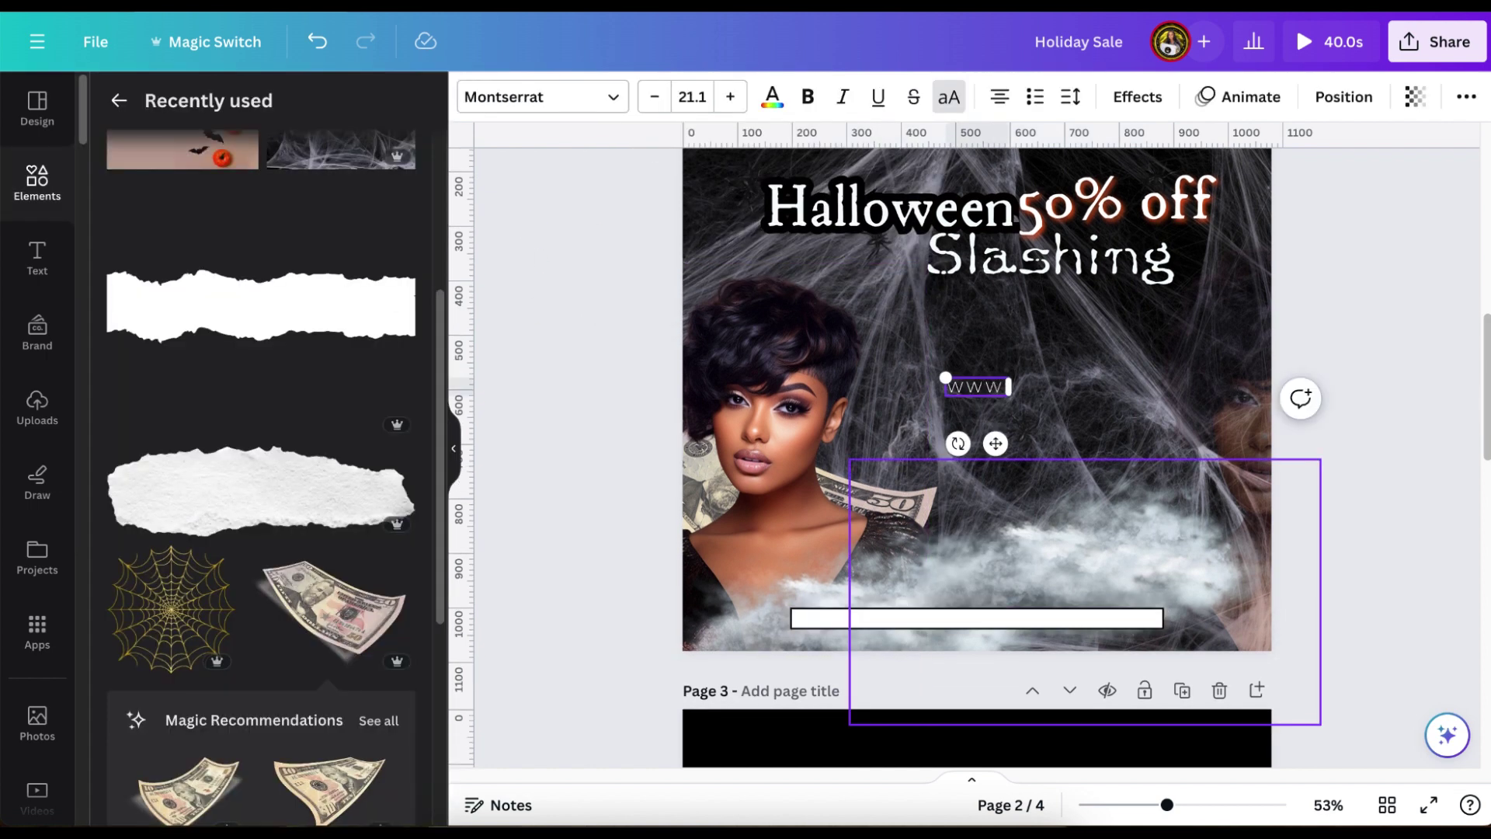
text(.yourwebsite)
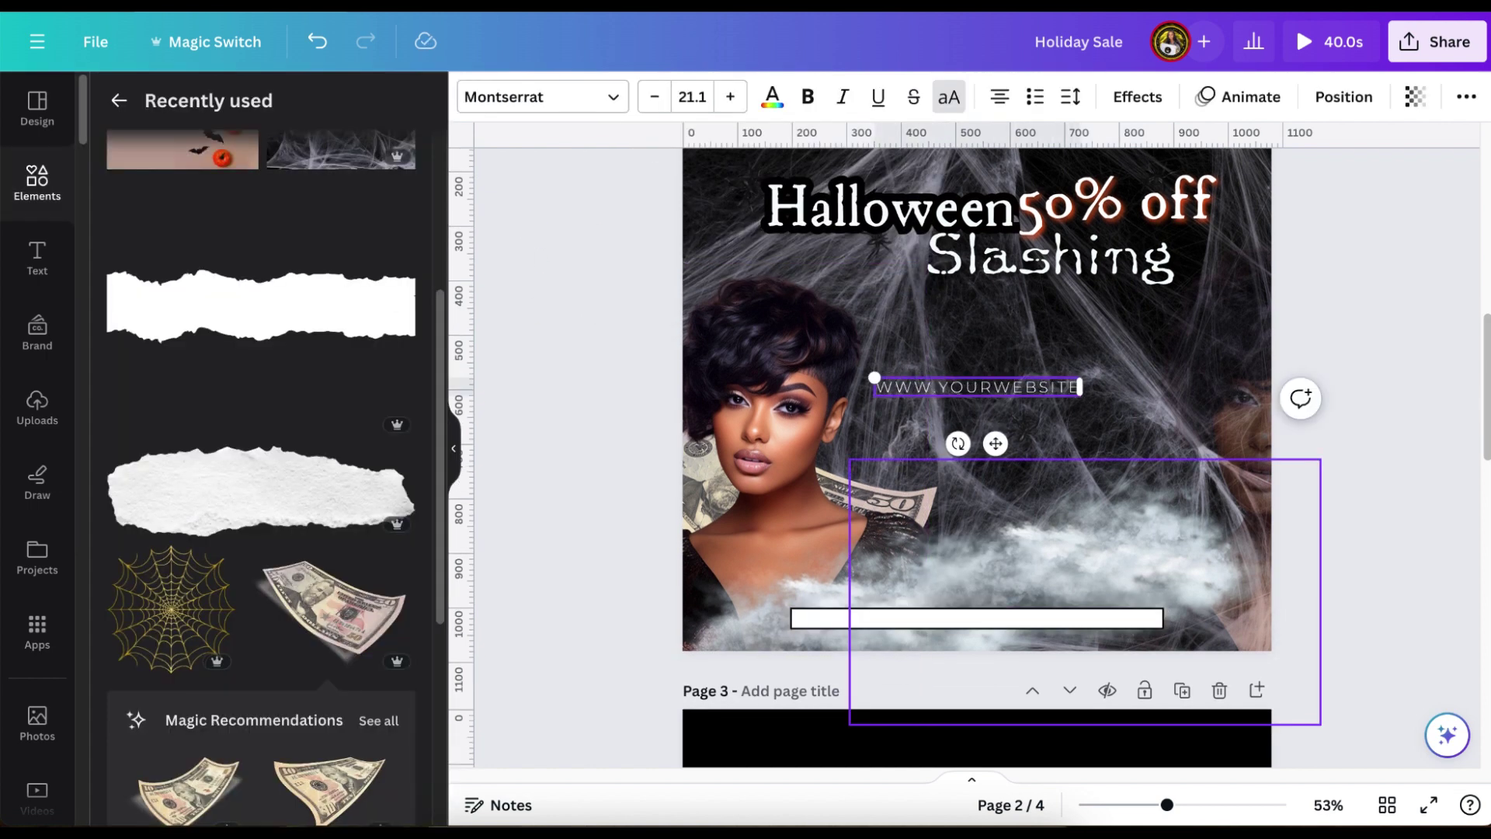
text(.com)
Color the website text black and place it inside the white bar
drag(1052, 440, 1033, 631)
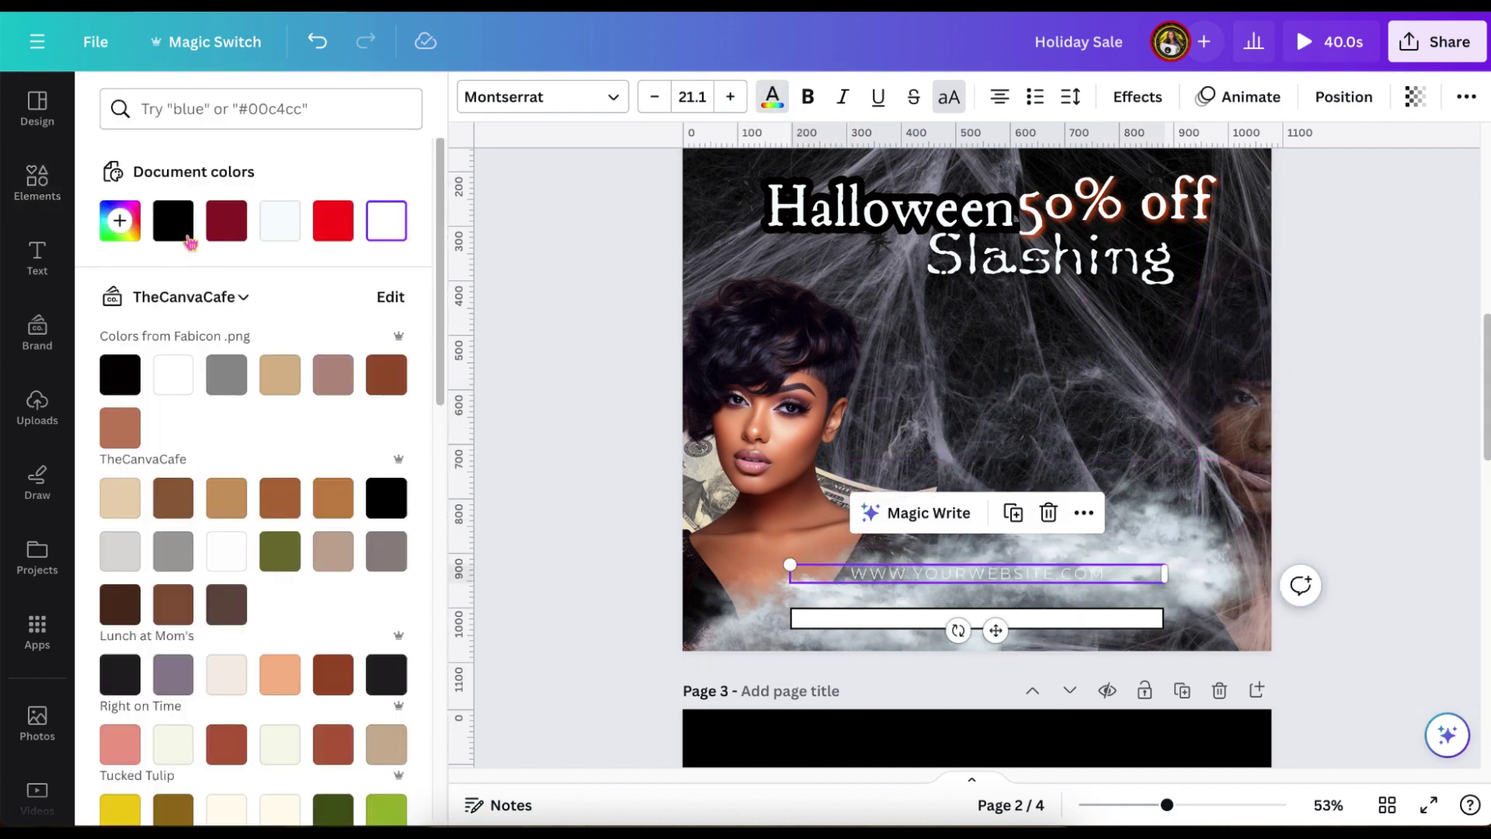
click(163, 226)
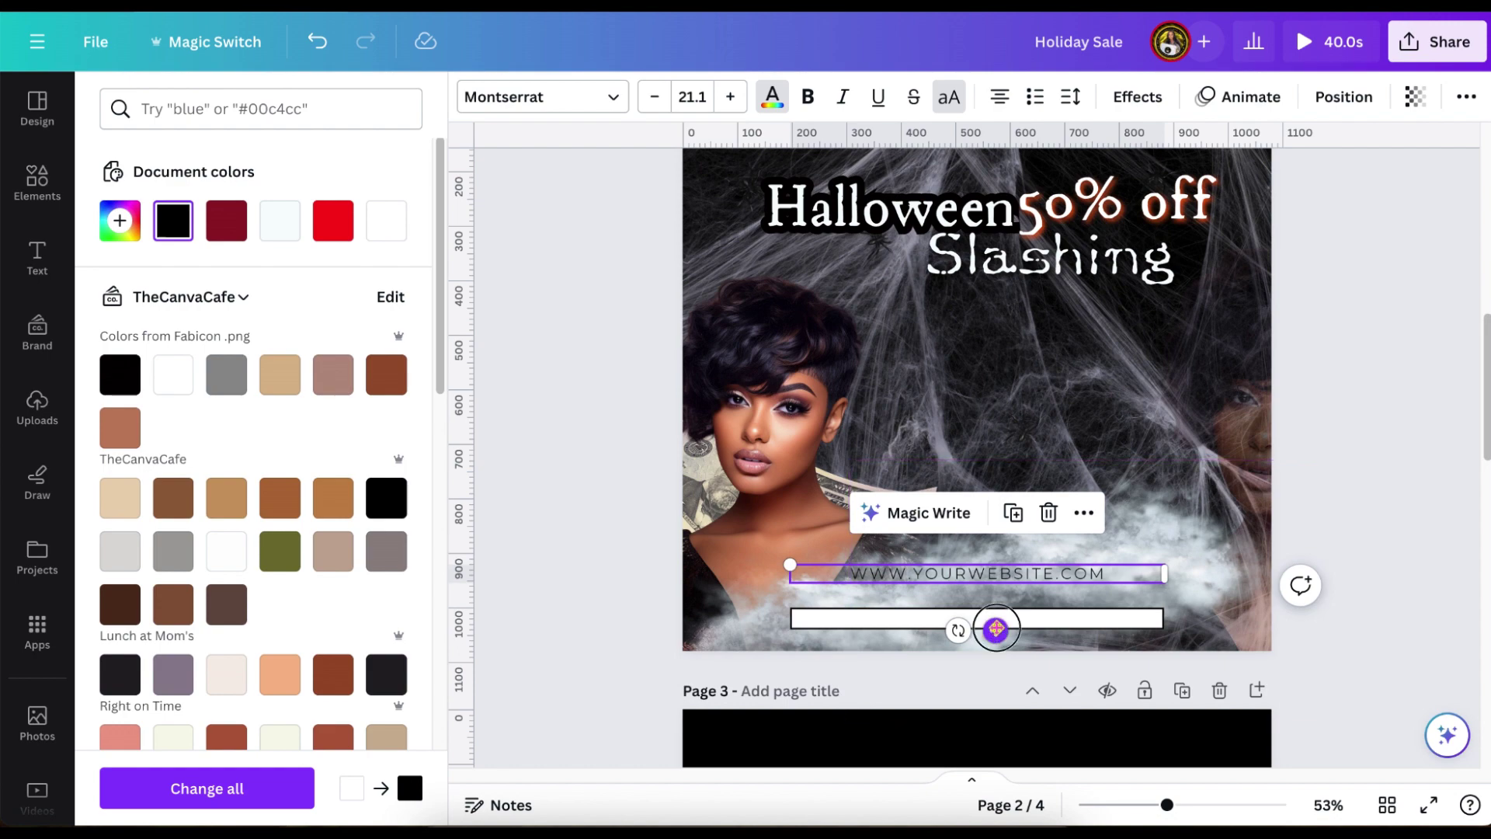
drag(995, 630, 1001, 691)
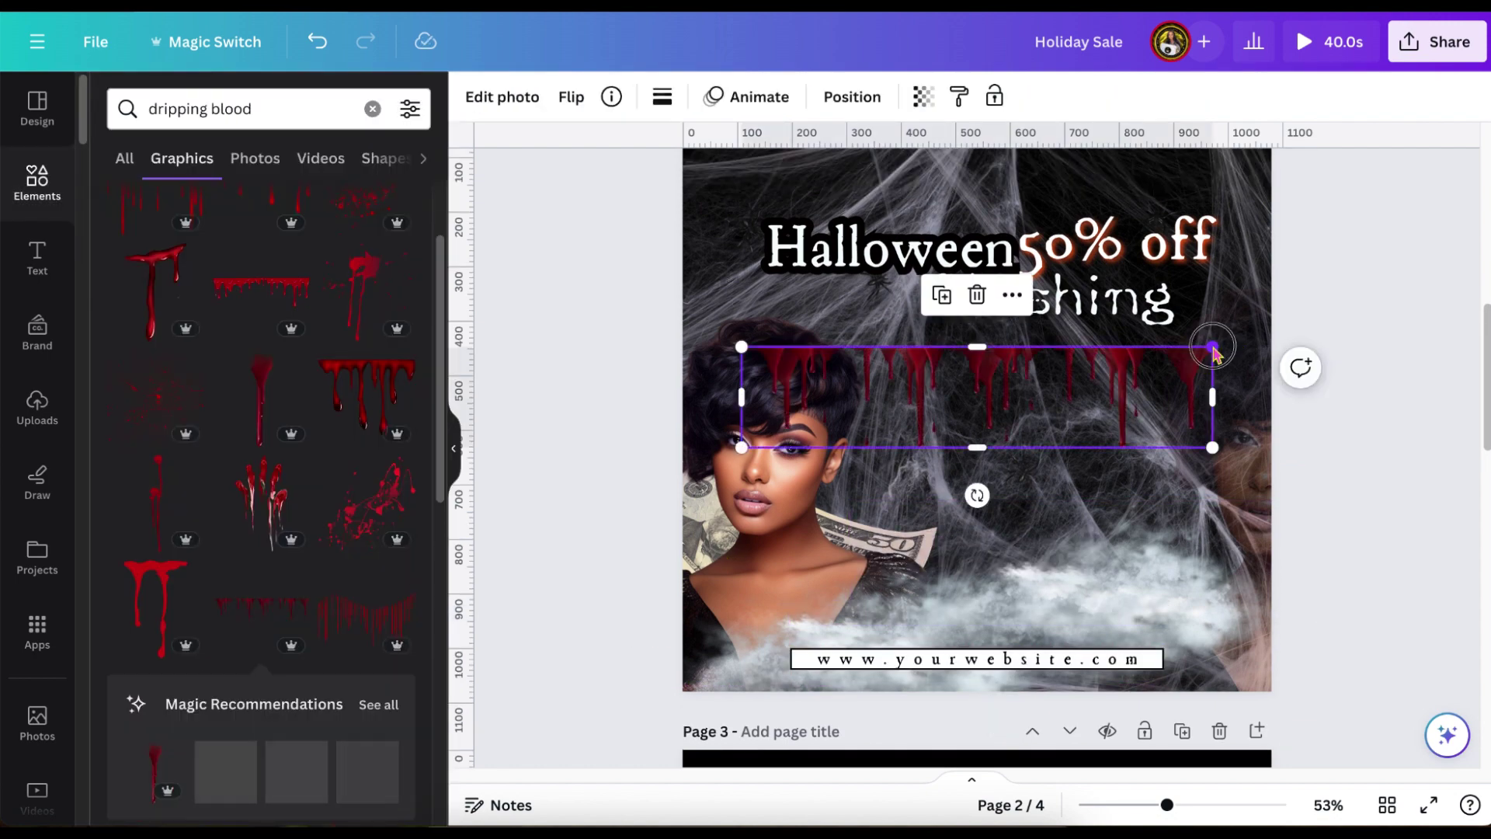
Shrink the dripping blood graphic to roughly the bar's width and place it over the website bar
drag(1208, 347, 1101, 373)
click(1190, 805)
scroll(868, 299, down, 3)
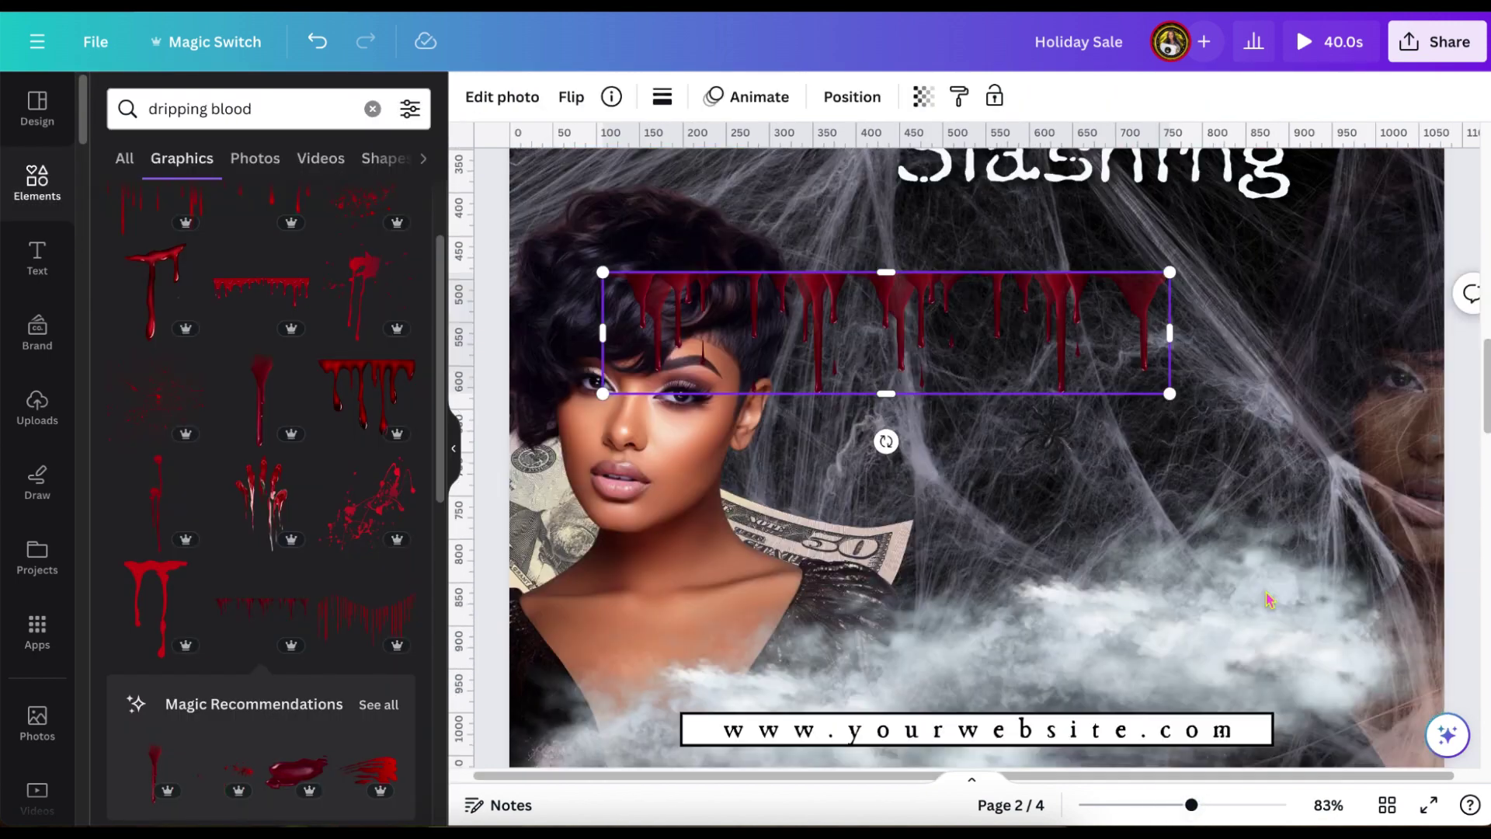
drag(868, 299, 959, 642)
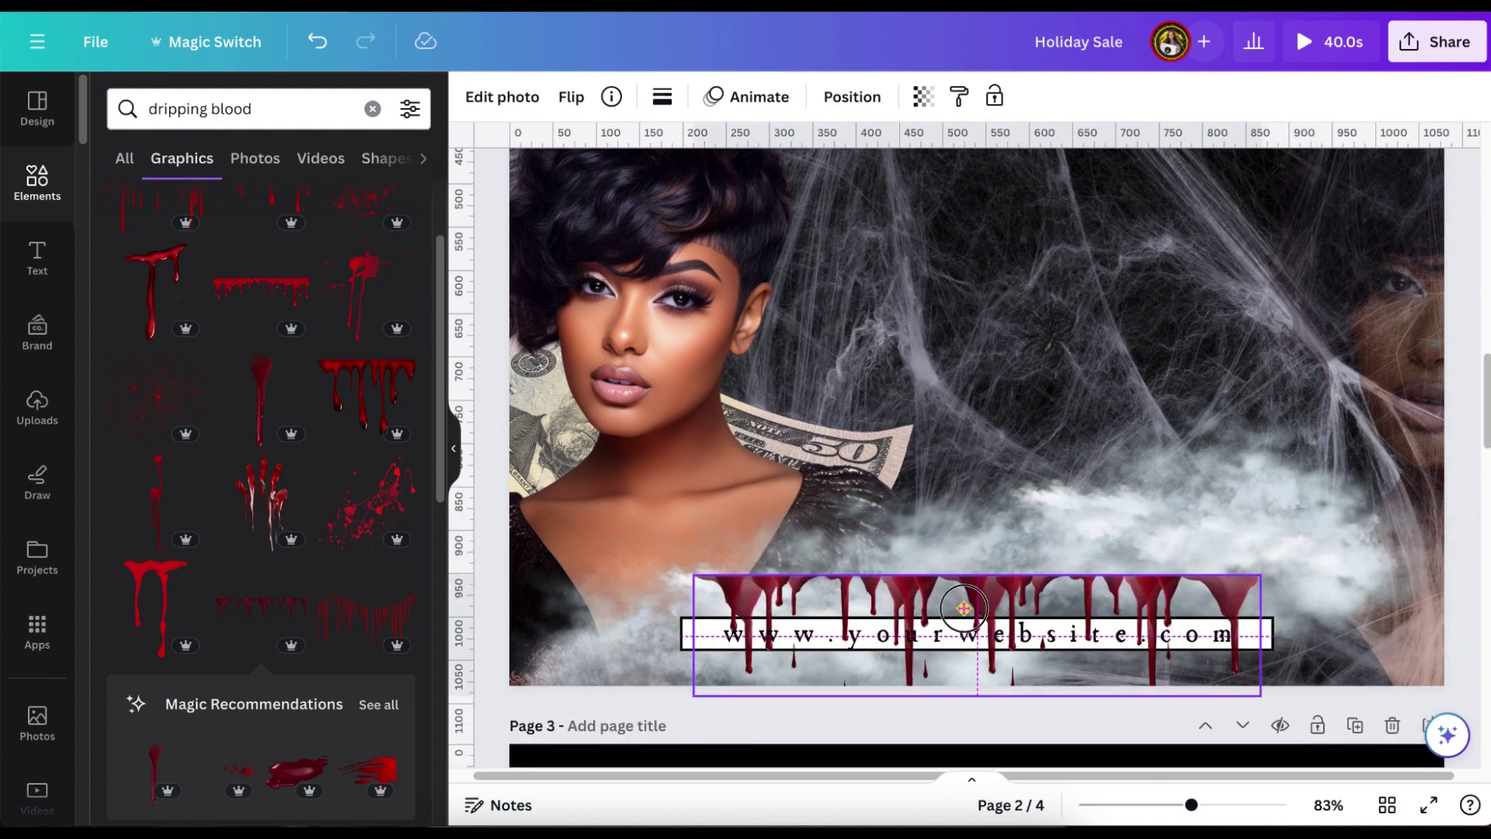
Send the dripping blood behind the website bar and lower it so the drips hang from the bar's lower edge
click(852, 96)
click(342, 151)
drag(977, 576, 974, 637)
scroll(655, 716, down, 2)
Apply a shadow effect to the dripping blood graphic
click(533, 96)
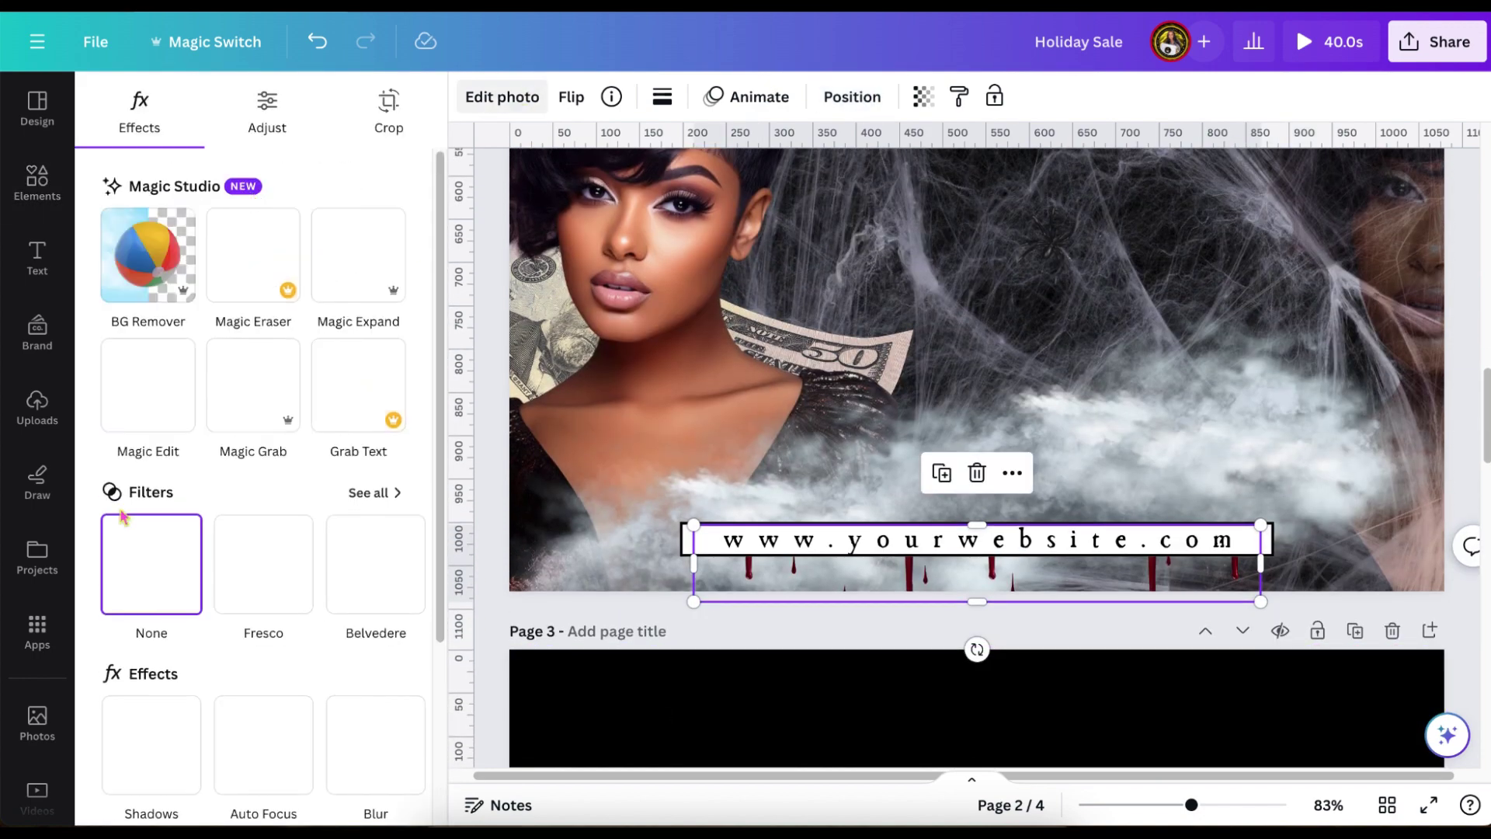
click(152, 746)
click(278, 341)
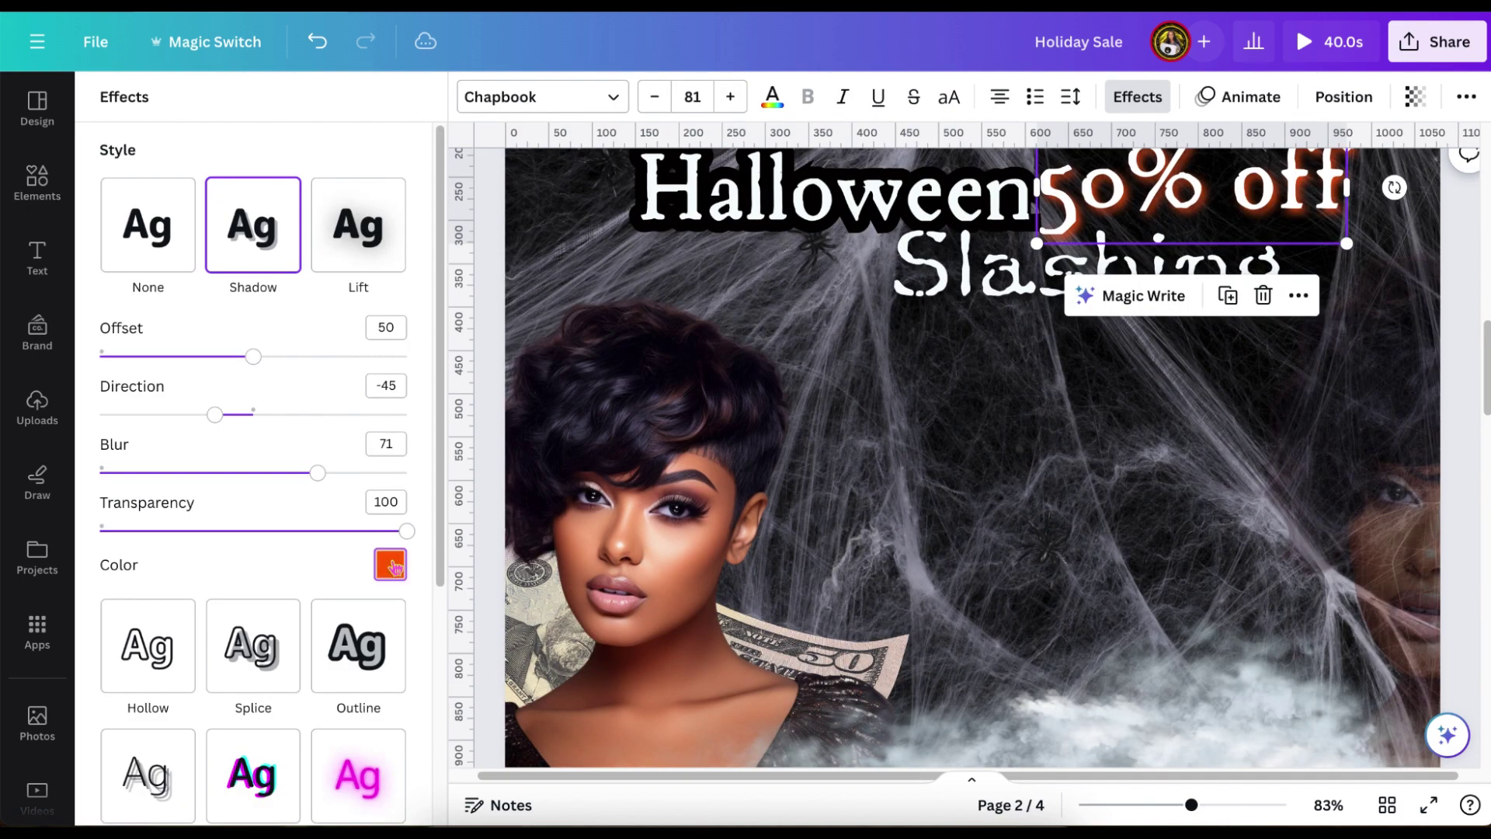
Change the shadow color of the "50% off" text to red
click(391, 565)
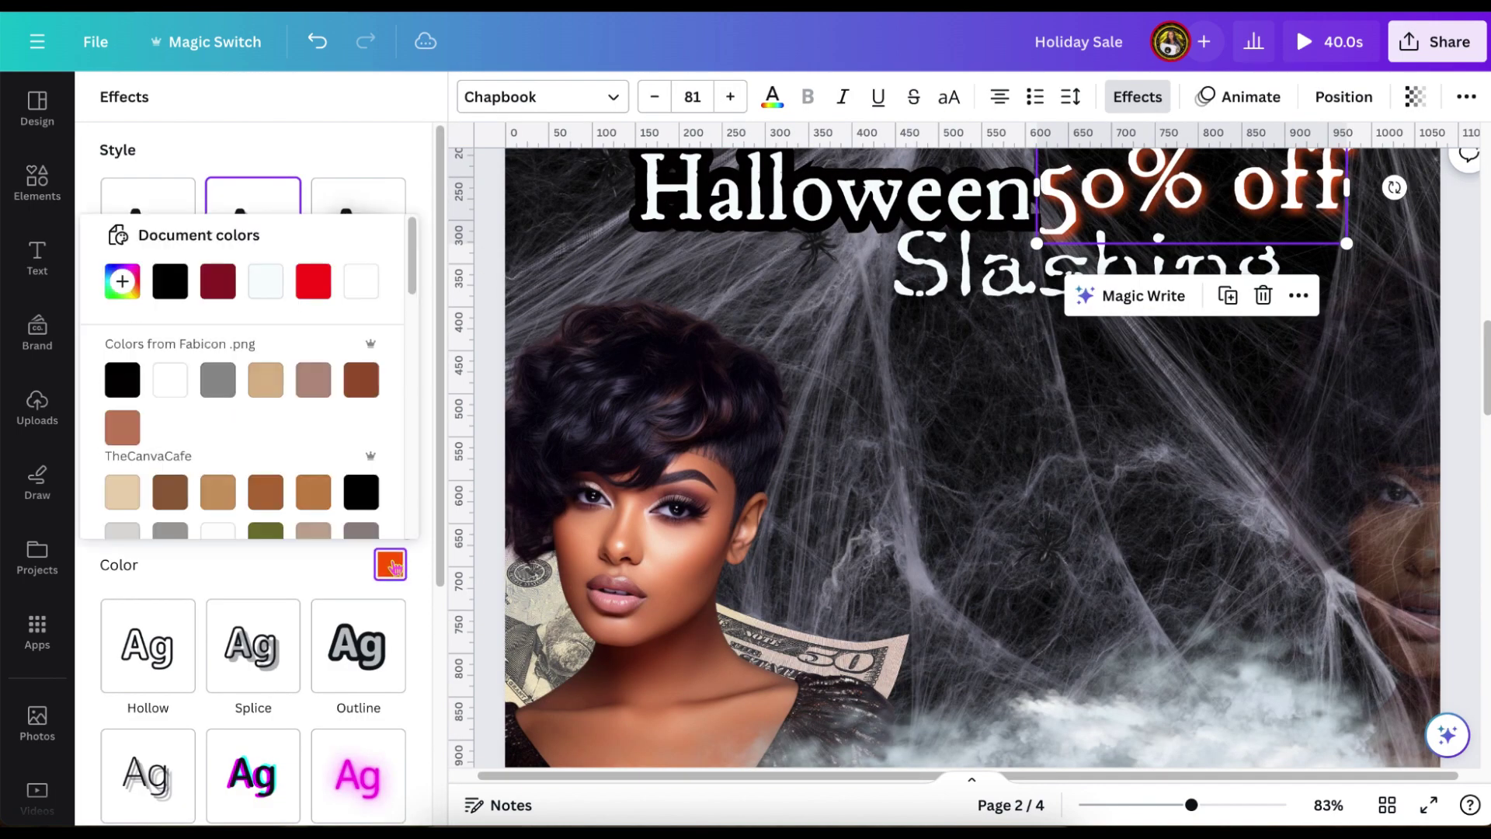
click(326, 293)
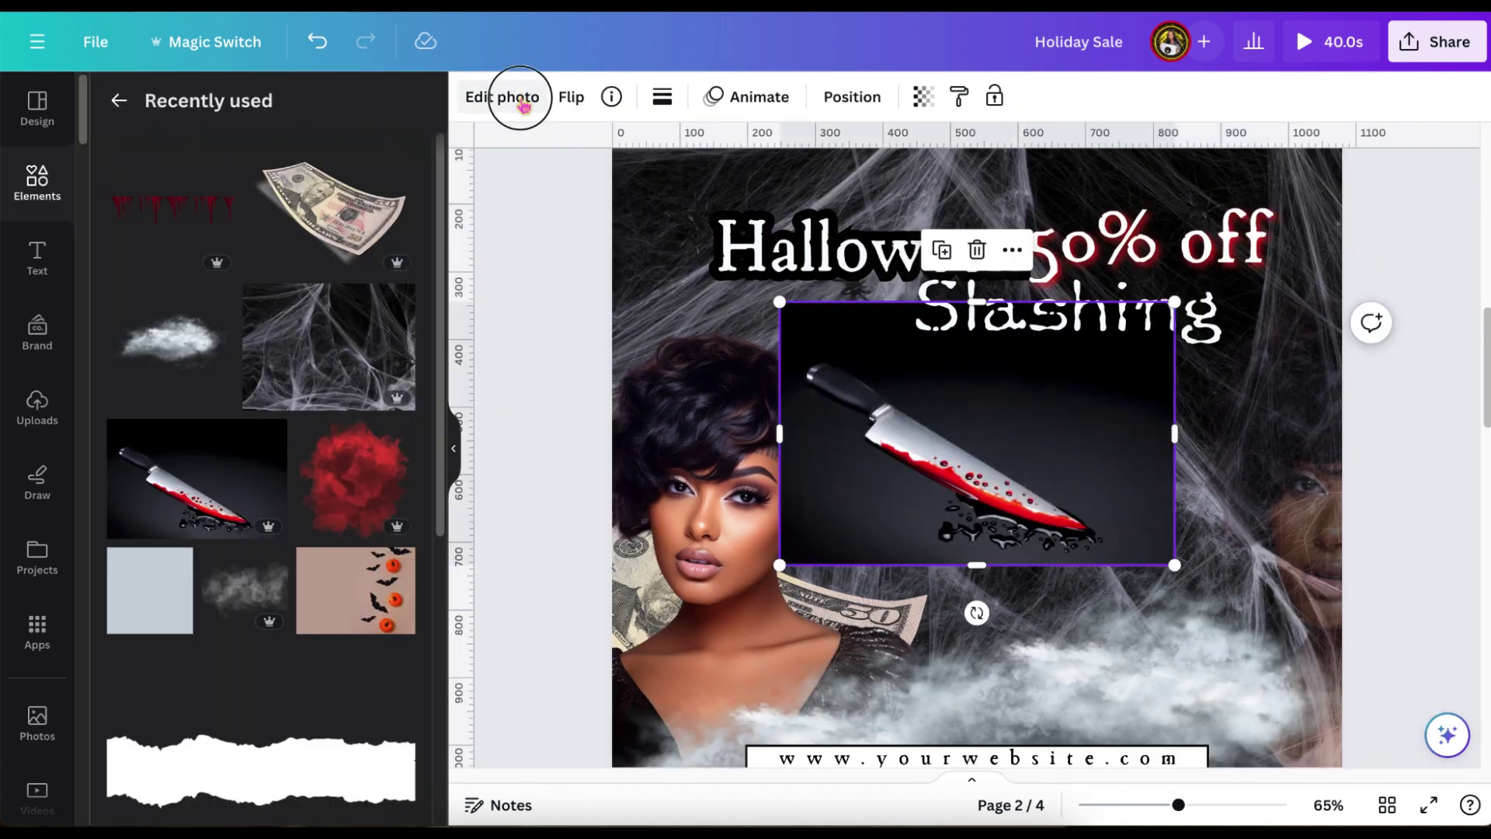
Separate the bloody knife from its photo with Magic Grab and delete the leftover dark background
click(502, 97)
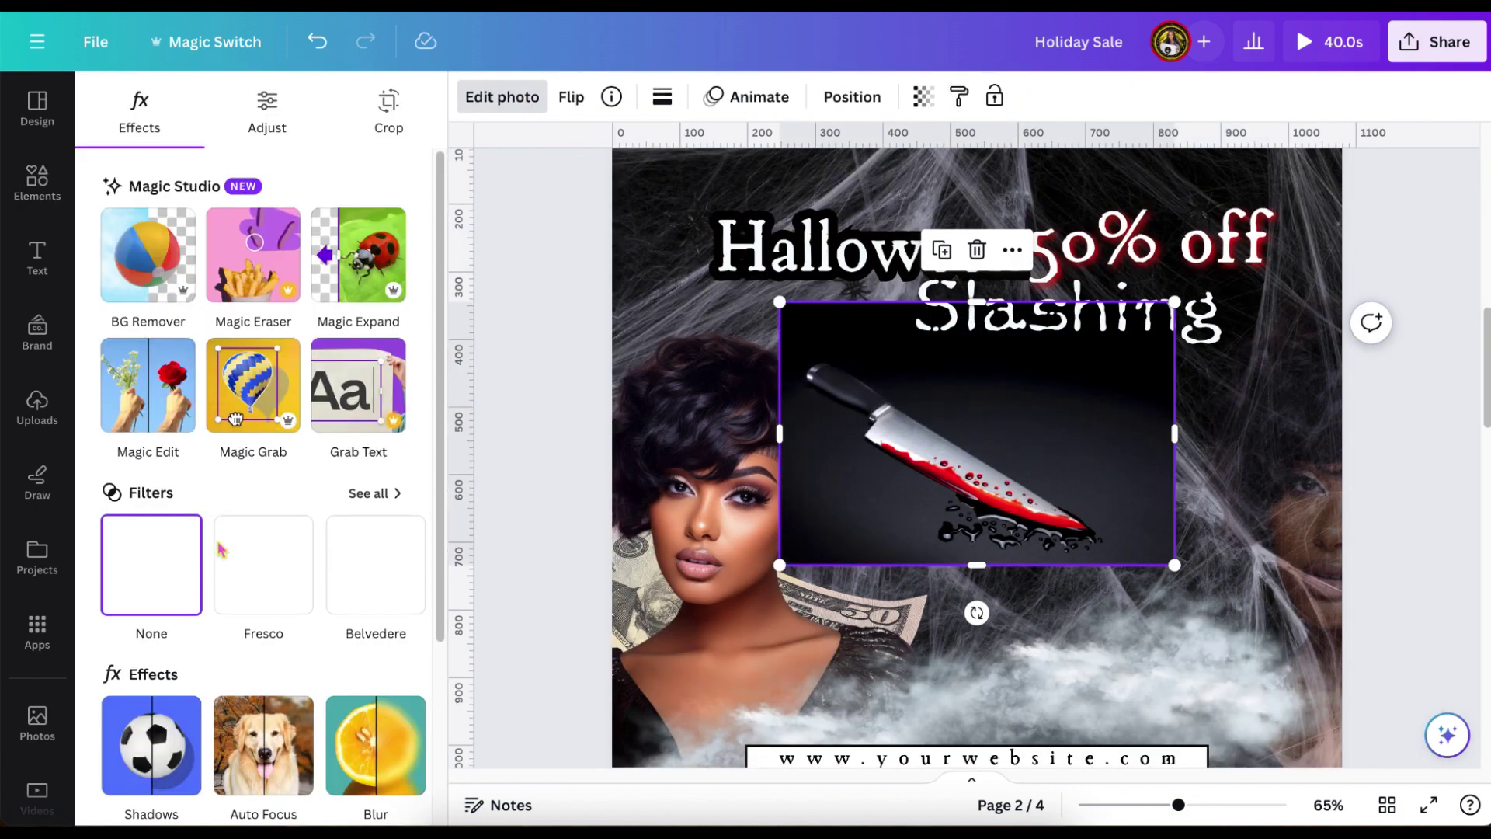
click(253, 396)
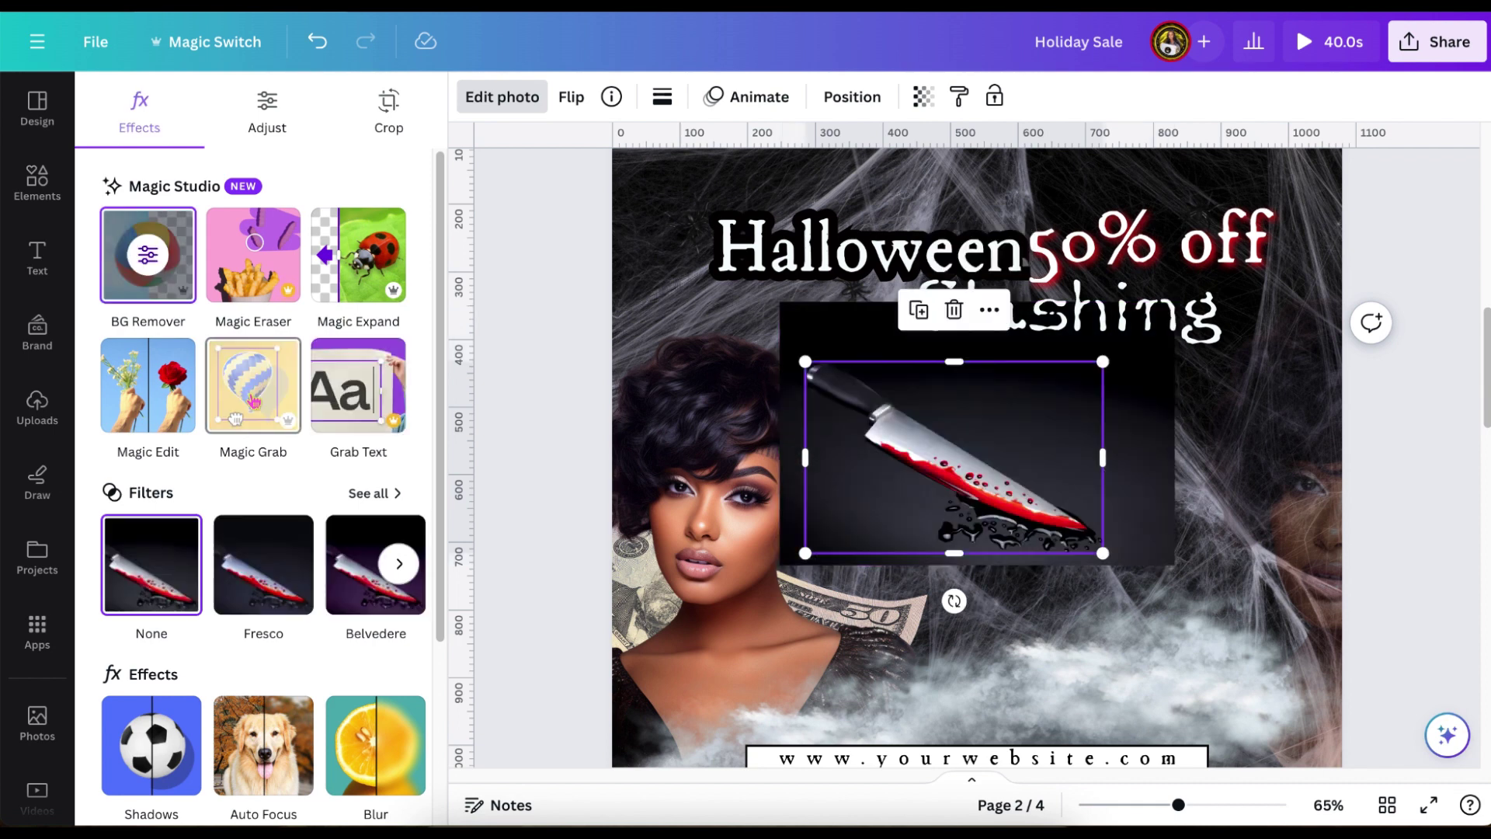
drag(981, 458, 1067, 471)
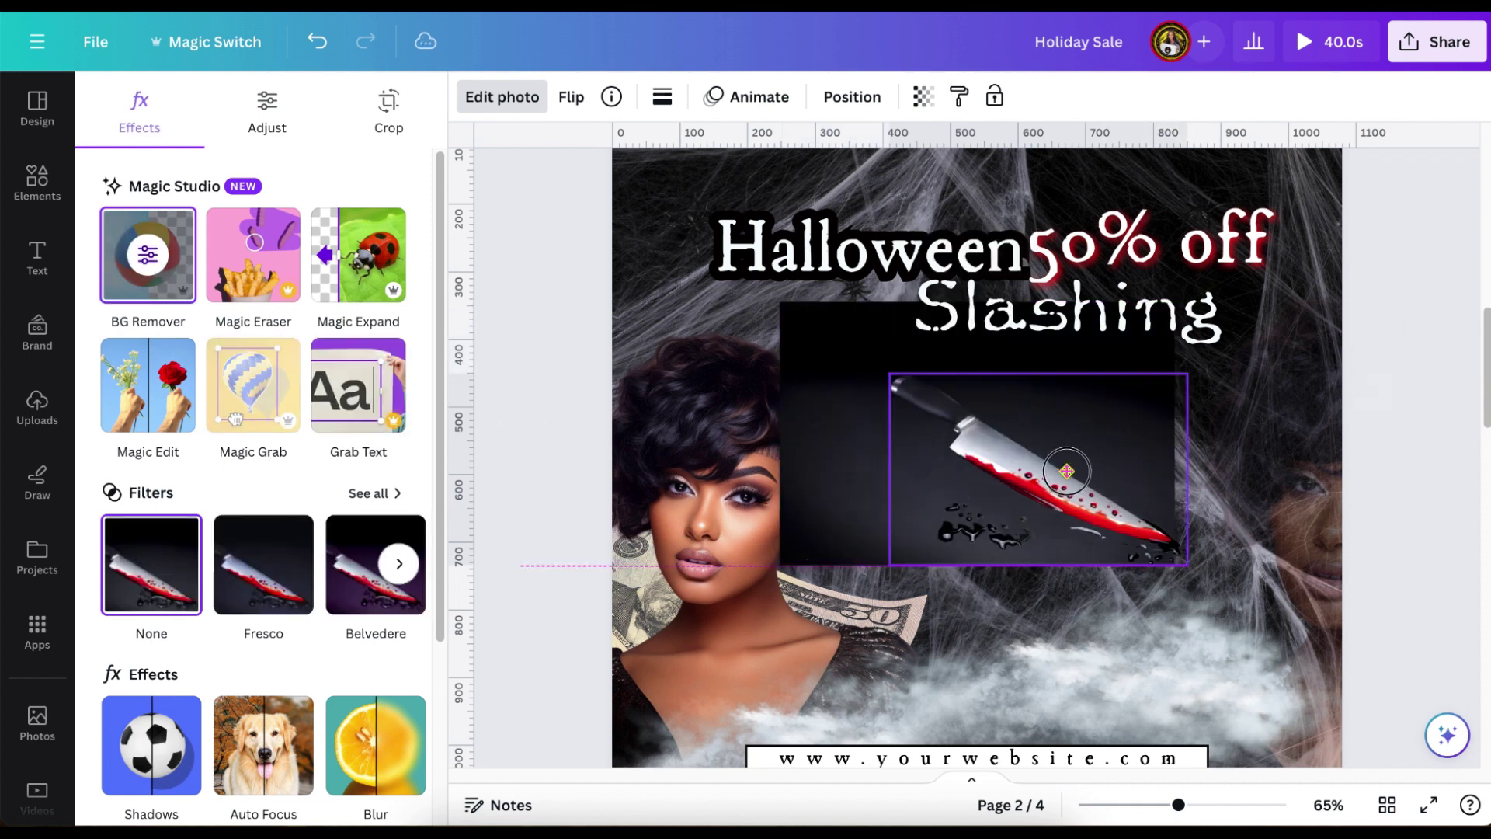
drag(1062, 418, 959, 488)
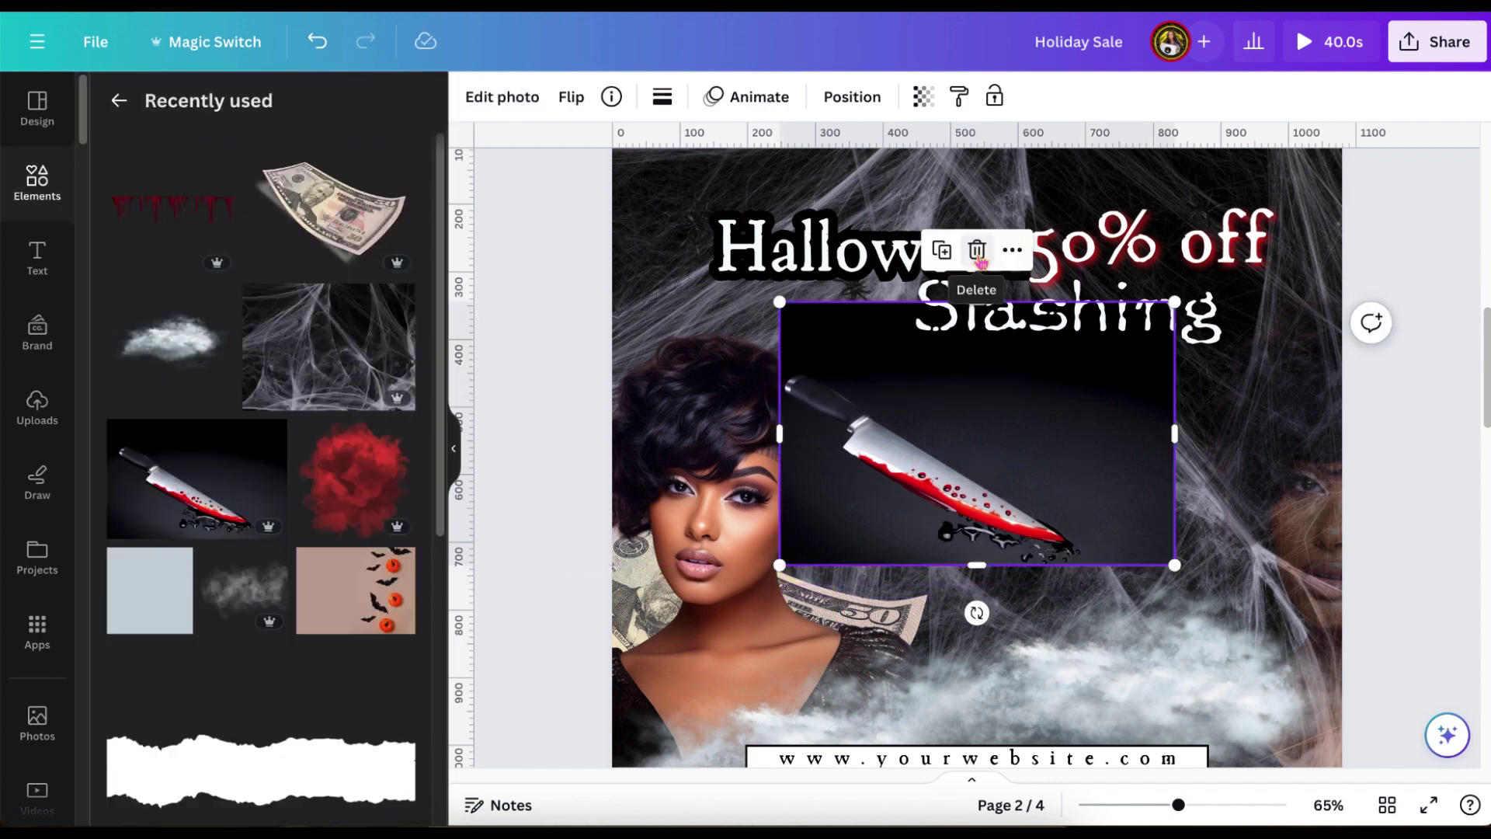
click(978, 250)
Move the knife up onto the heading and bring the "50% off" text forward in front of it
drag(880, 436, 948, 211)
click(1227, 237)
click(1344, 96)
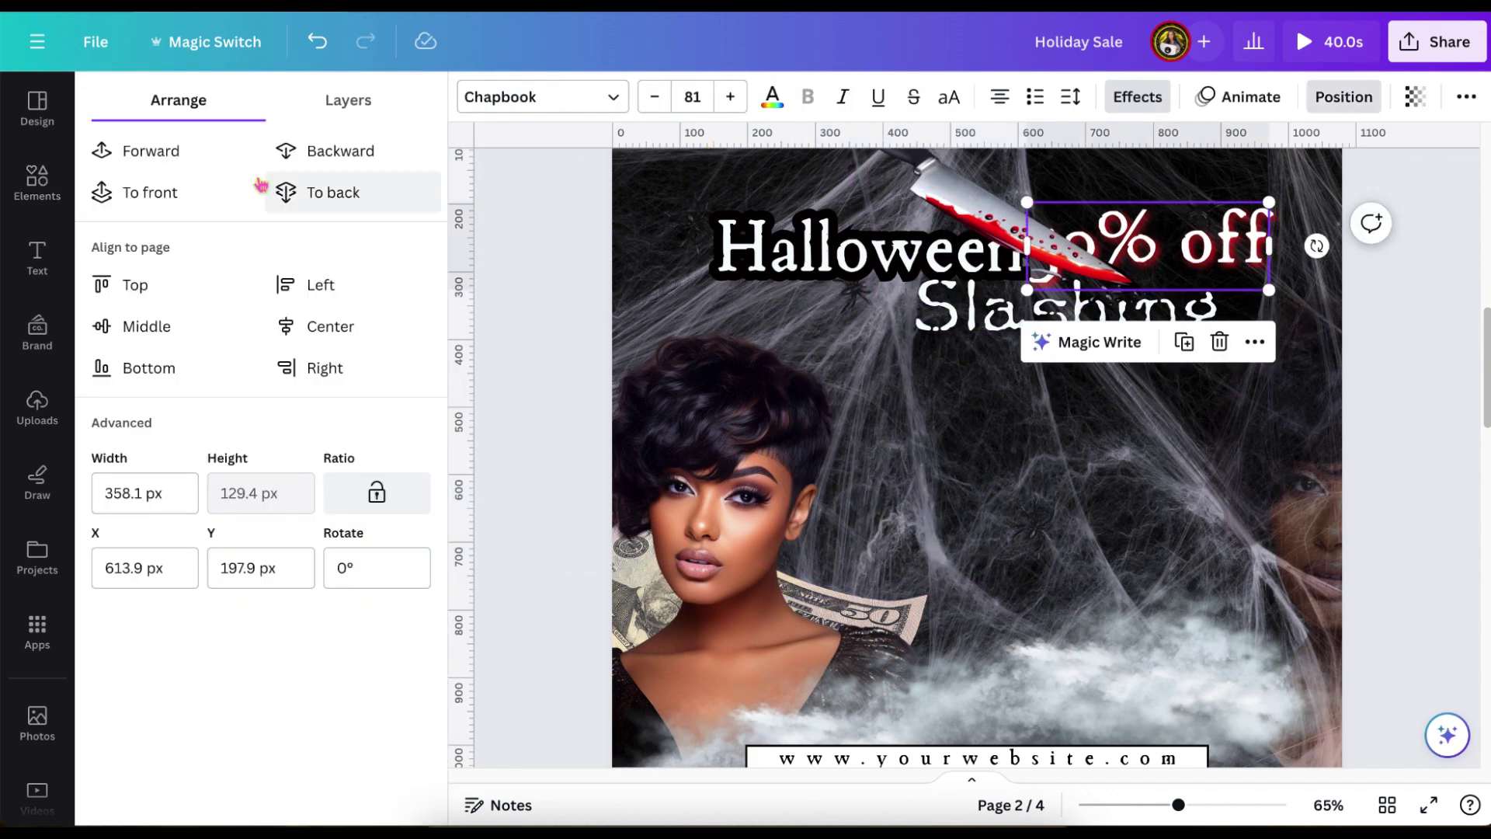
click(158, 150)
click(533, 243)
scroll(986, 280, up, 2)
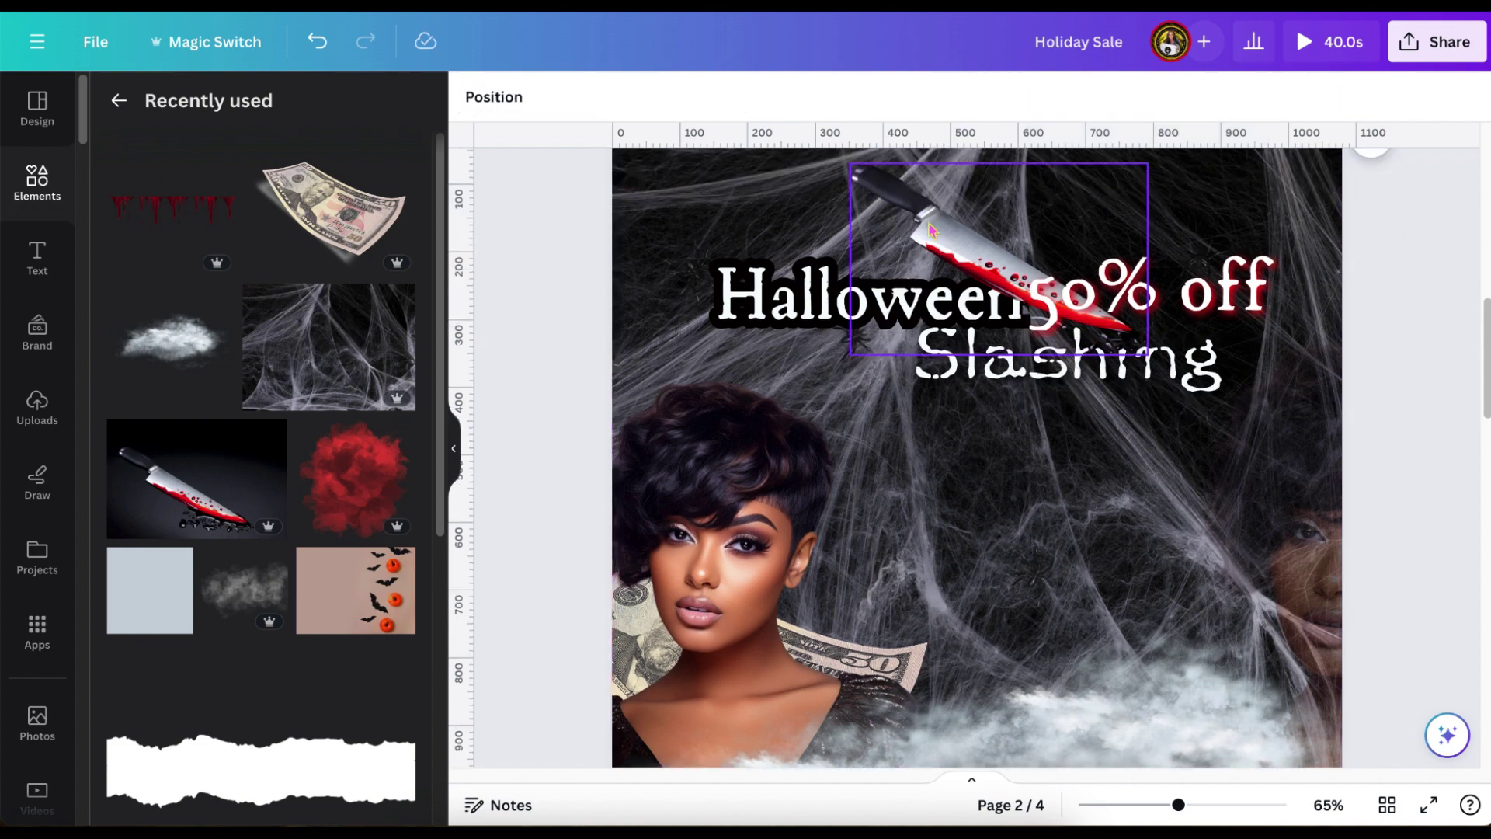
Rotate the knife to a steeper angle and shift it so its tip points between the heading words
click(1001, 272)
drag(999, 477, 948, 468)
drag(1026, 278, 981, 252)
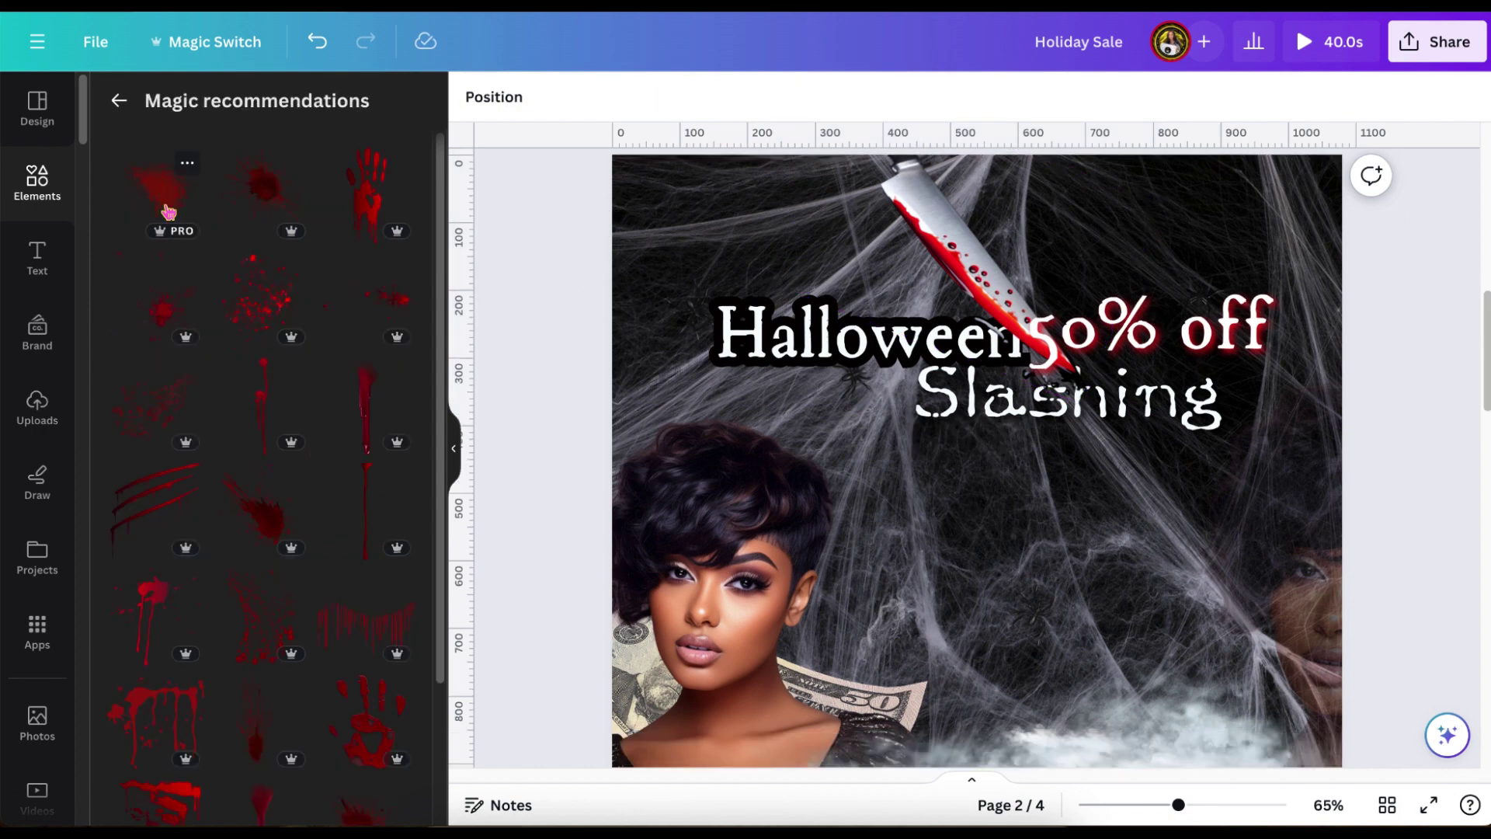
Add the first recommended blood splatter, shrink it and place it behind the heading text at the knife's tip
click(169, 211)
drag(689, 759, 982, 516)
drag(1182, 423, 1111, 427)
click(868, 99)
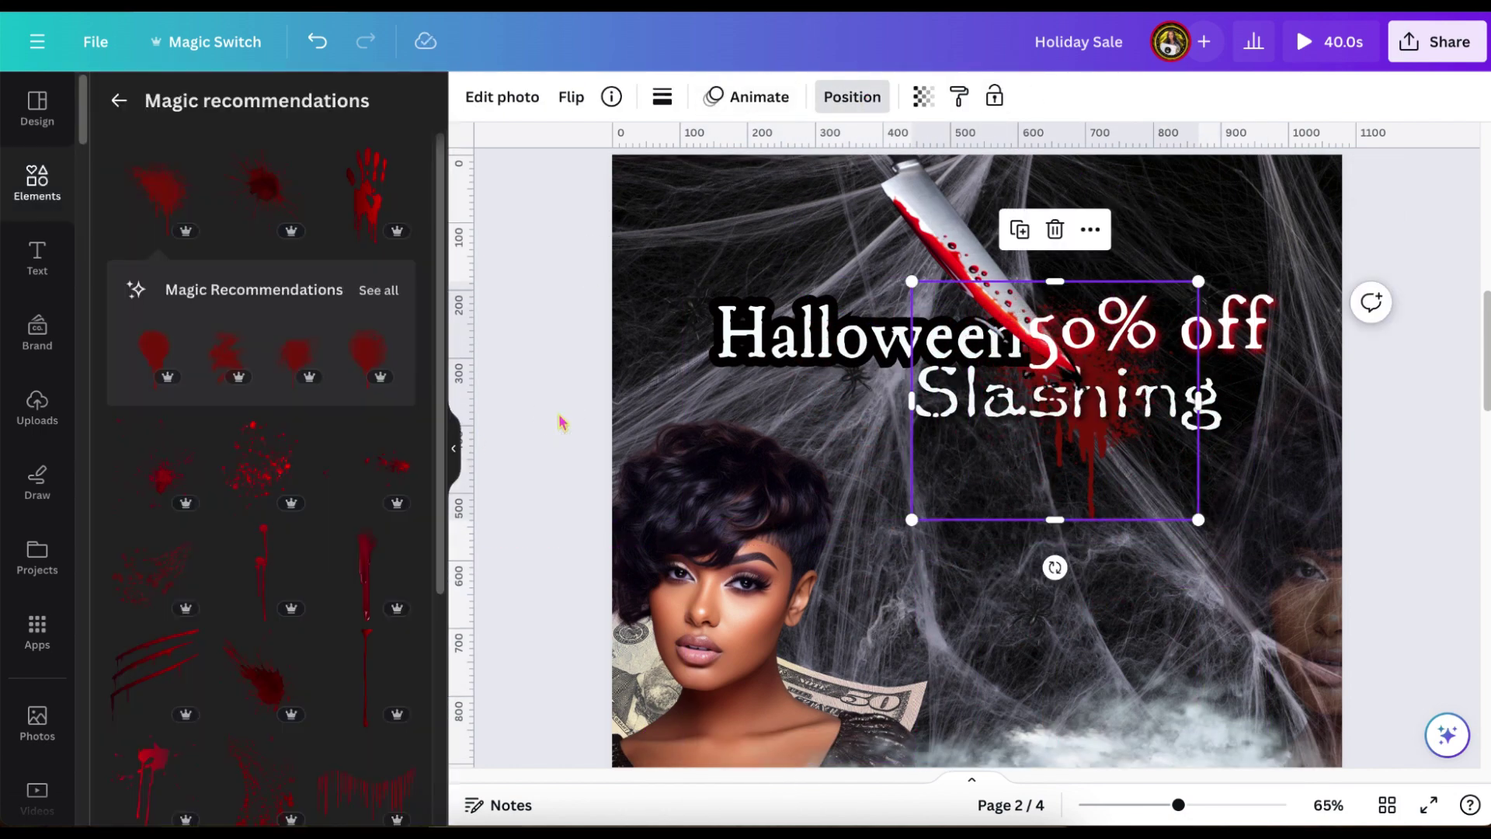
Give the 50-dollar bill a custom animation path out from behind the left model, with Steady movement and the Flicker effect
click(762, 99)
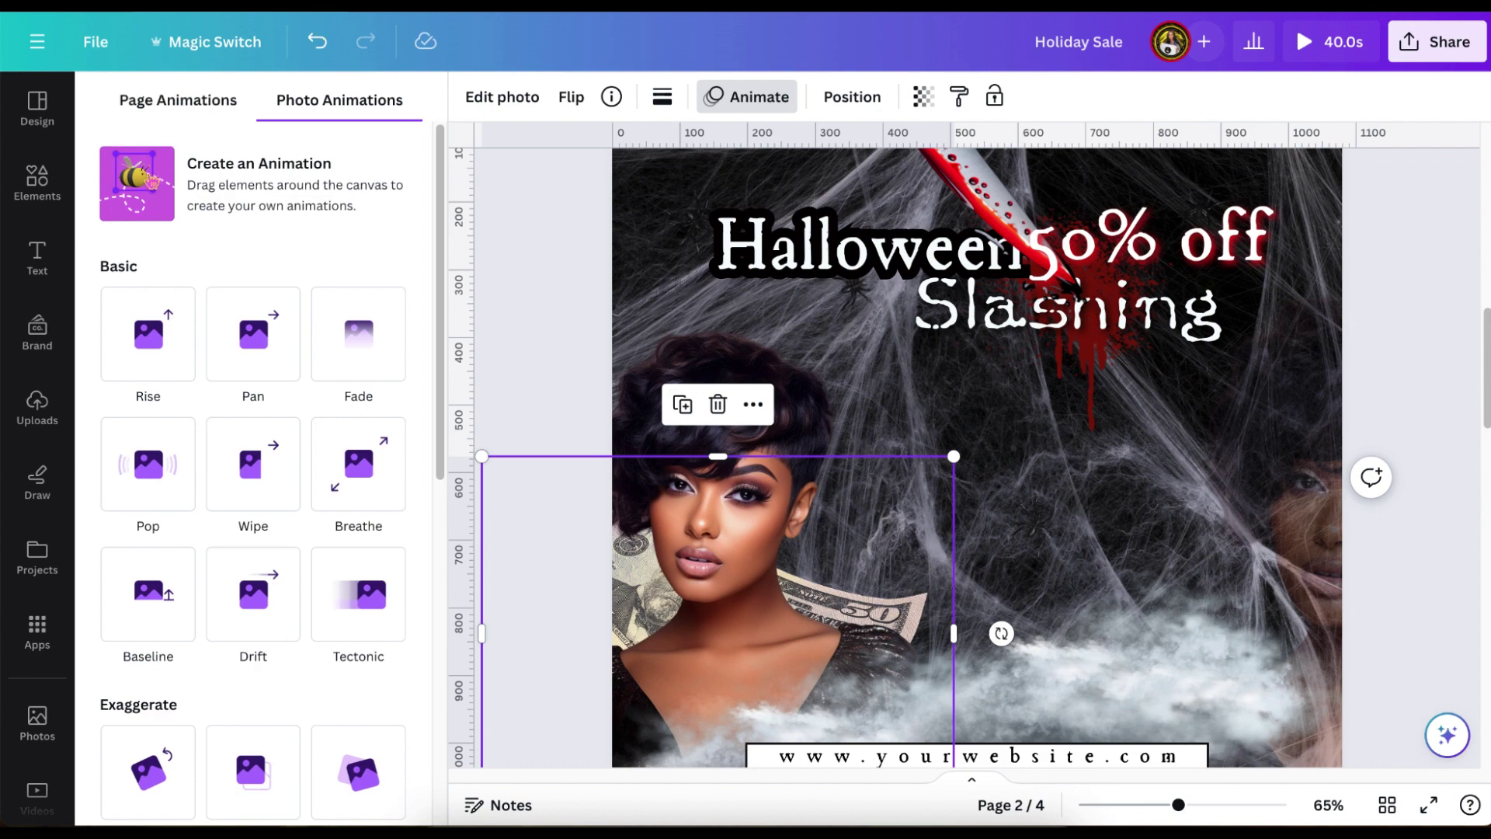
click(257, 185)
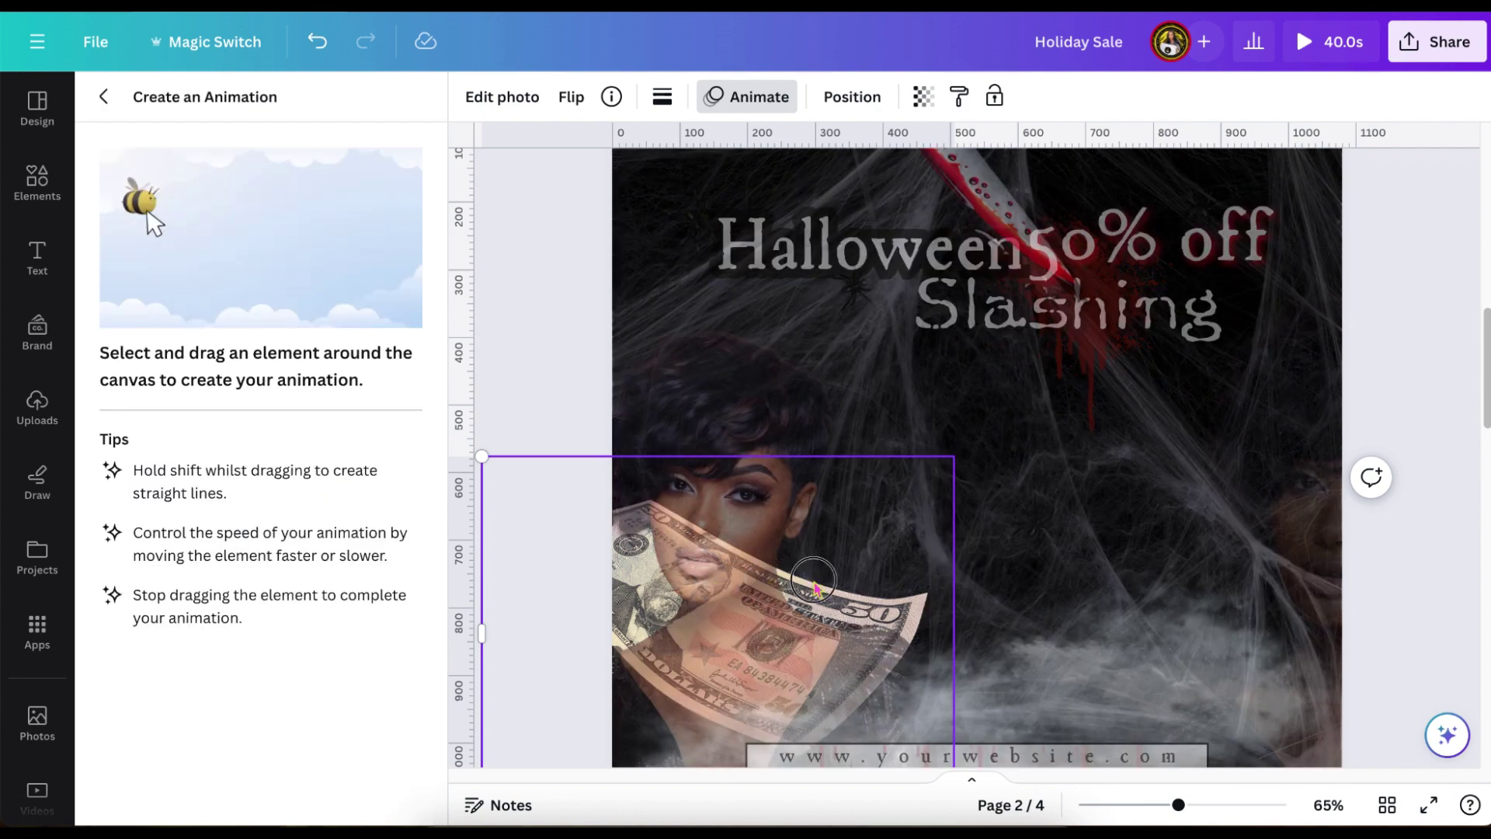
mouse_move(813, 582)
mouse_down()
mouse_move(808, 600)
mouse_move(870, 591)
mouse_move(966, 501)
mouse_move(971, 459)
mouse_move(777, 427)
mouse_move(699, 451)
mouse_move(683, 497)
mouse_move(709, 533)
mouse_move(703, 601)
mouse_up()
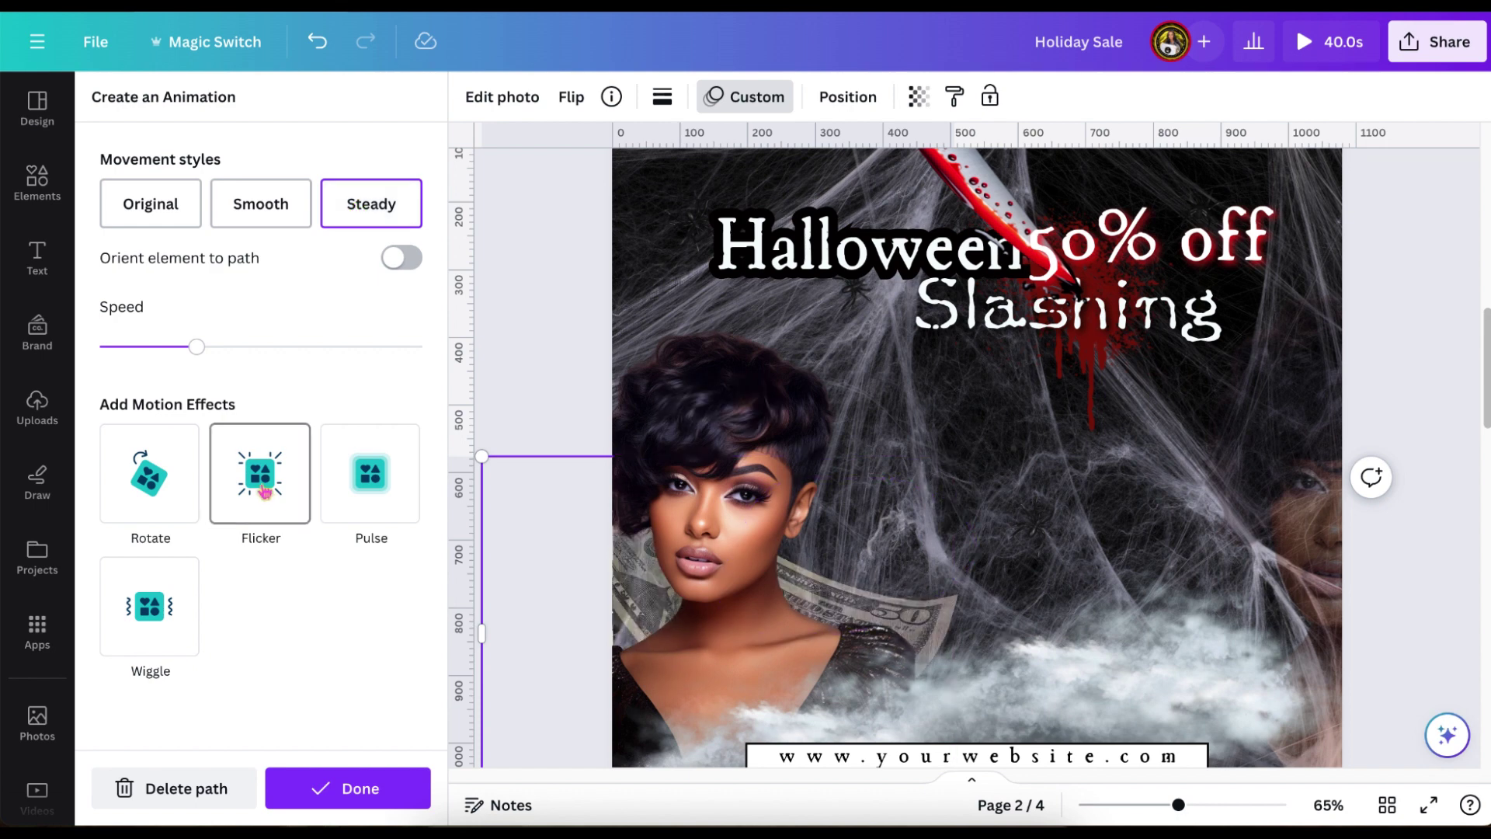
click(262, 492)
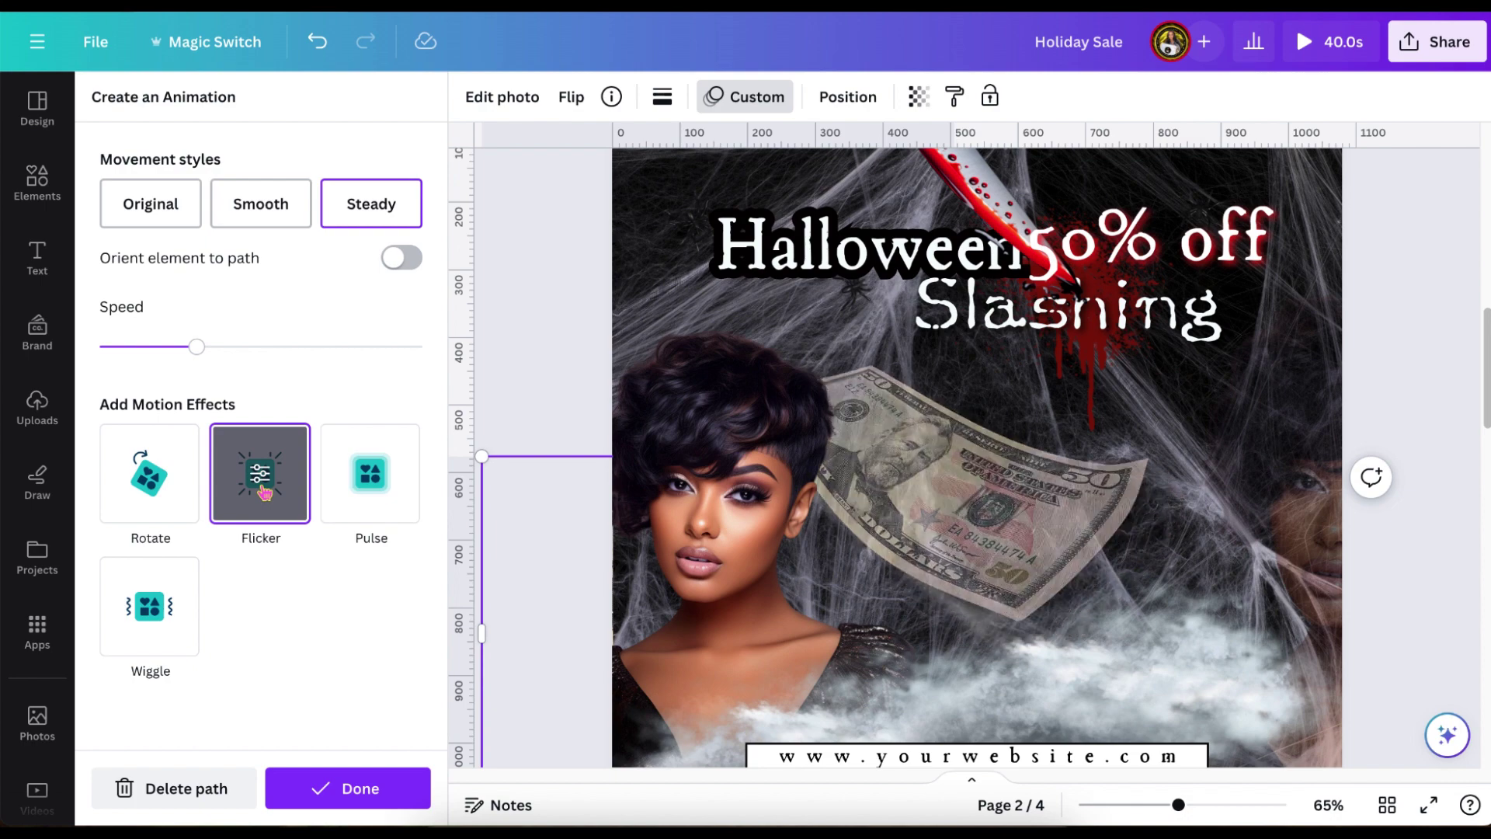
click(305, 801)
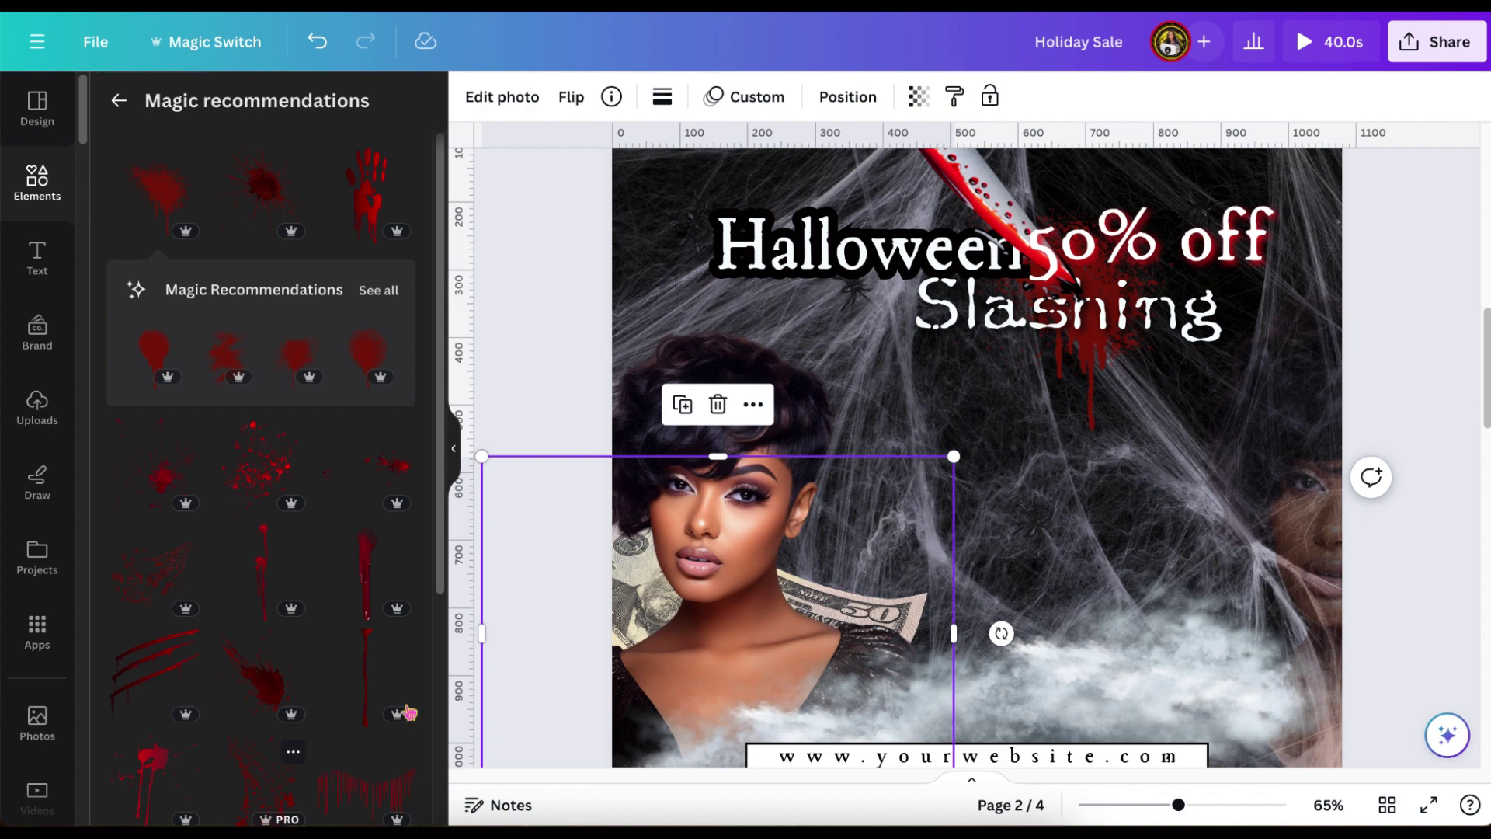
Animate the knife along a custom path near the heading with Steady movement, the Flicker effect and a faster speed
scroll(588, 459, up, 4)
click(924, 271)
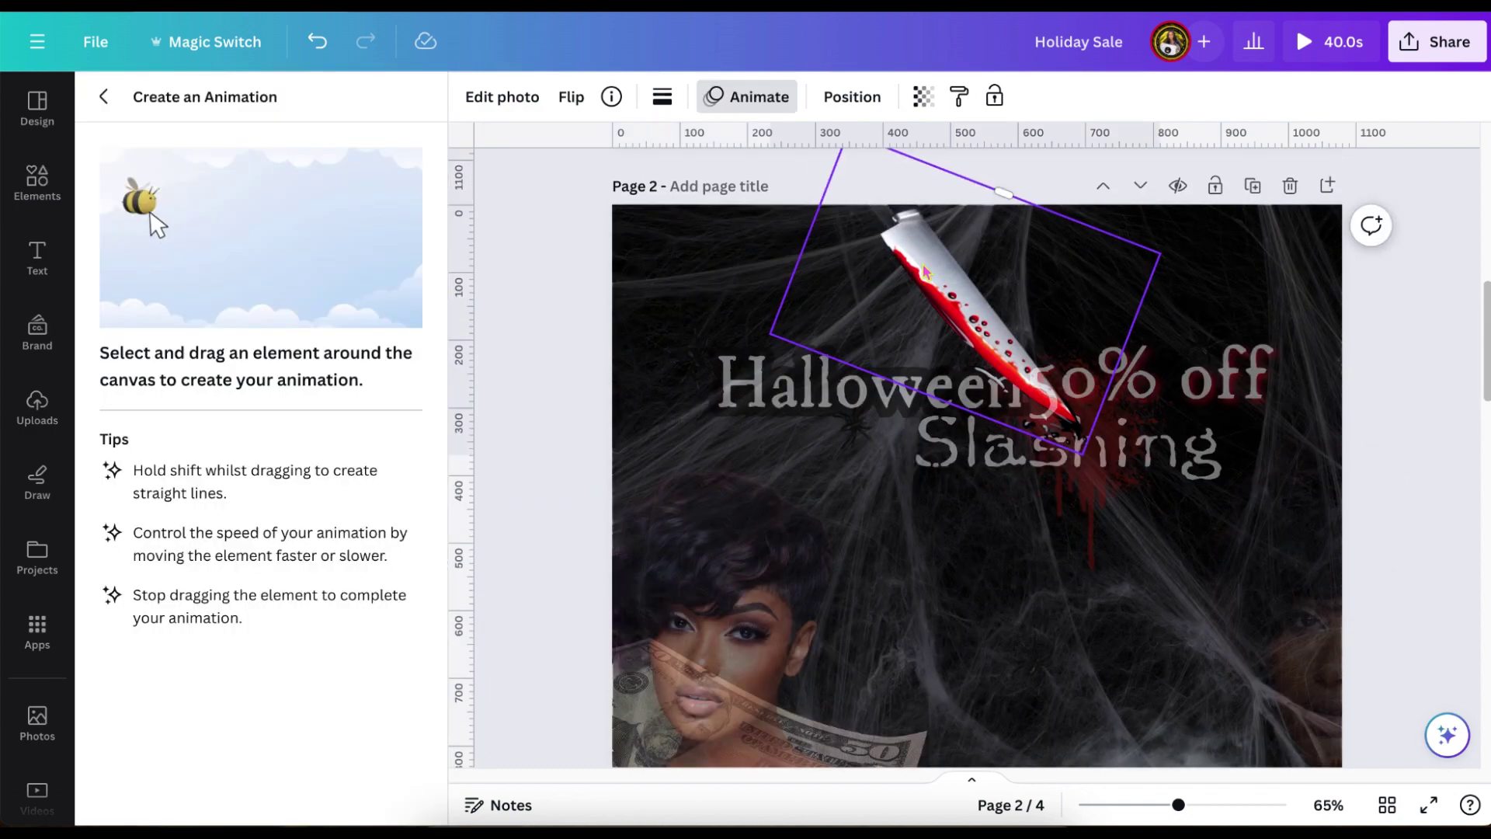
mouse_move(940, 294)
mouse_down()
mouse_move(893, 214)
mouse_move(864, 225)
mouse_up()
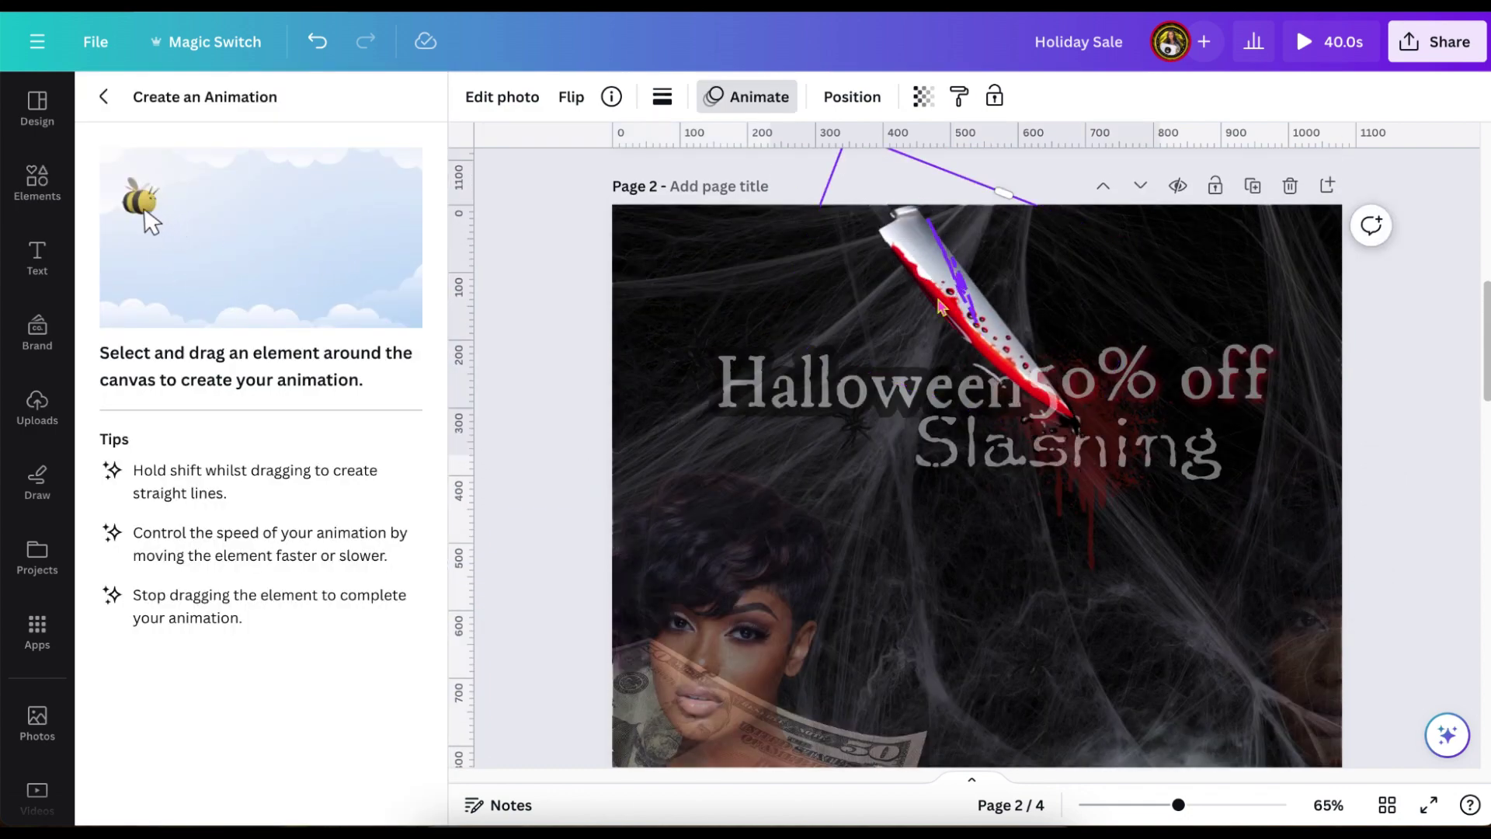
click(393, 204)
click(260, 470)
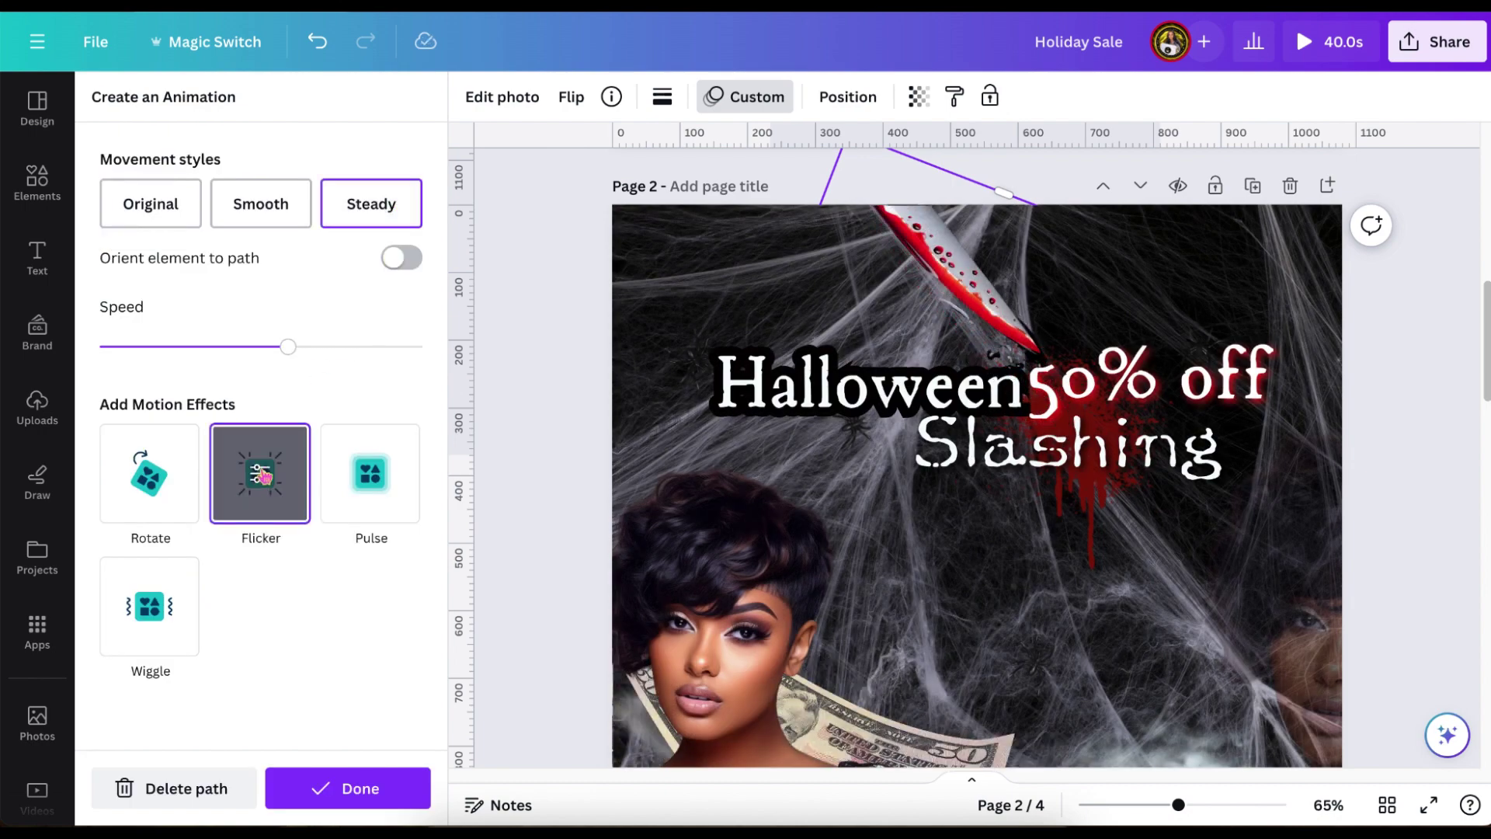
drag(309, 346, 347, 347)
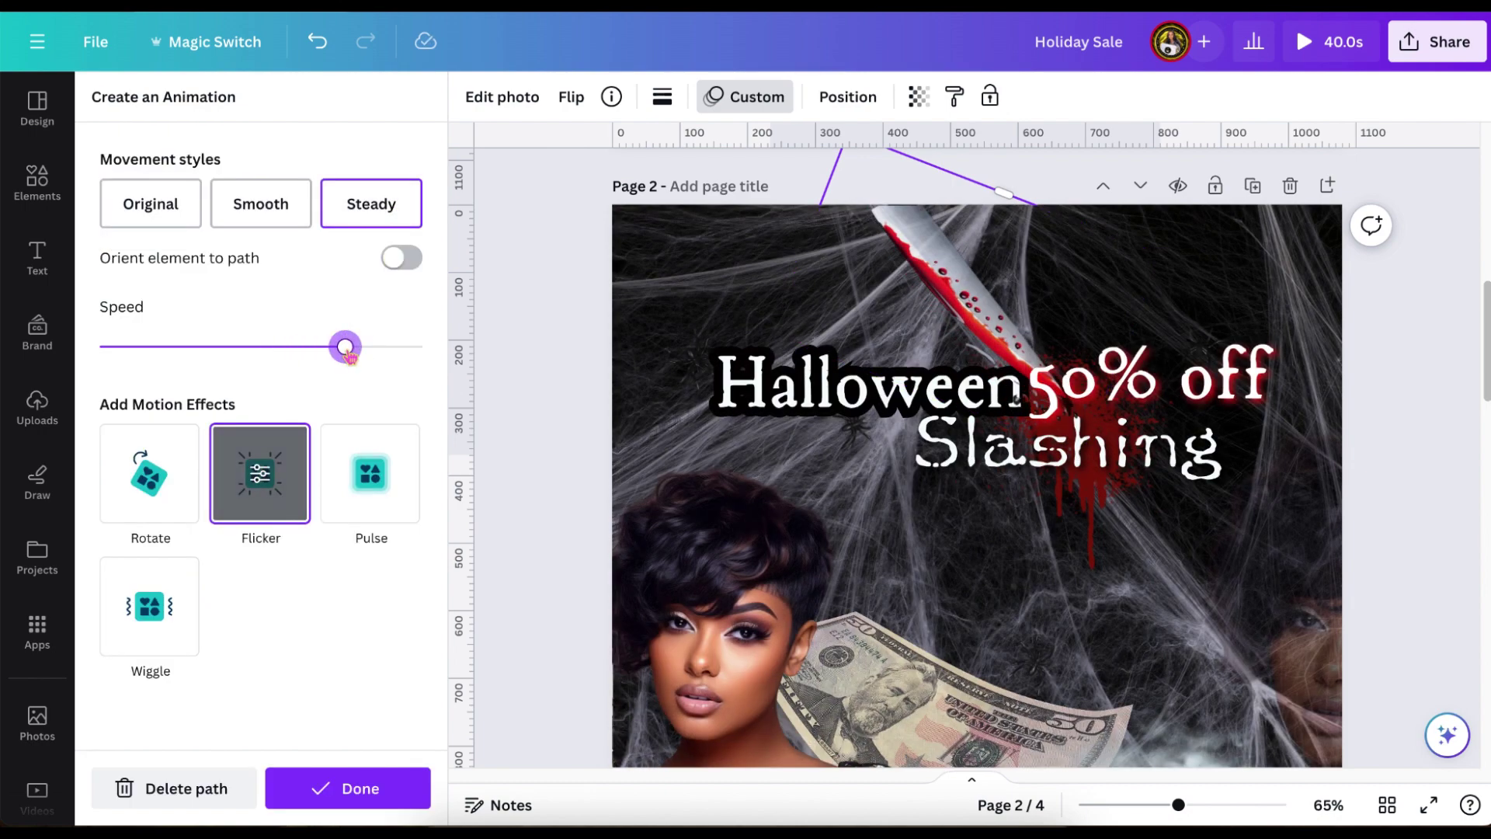
click(389, 792)
Lay the wispy smoke over the left model's hair and face, extending past the page's lower edge
scroll(761, 589, down, 2)
click(761, 589)
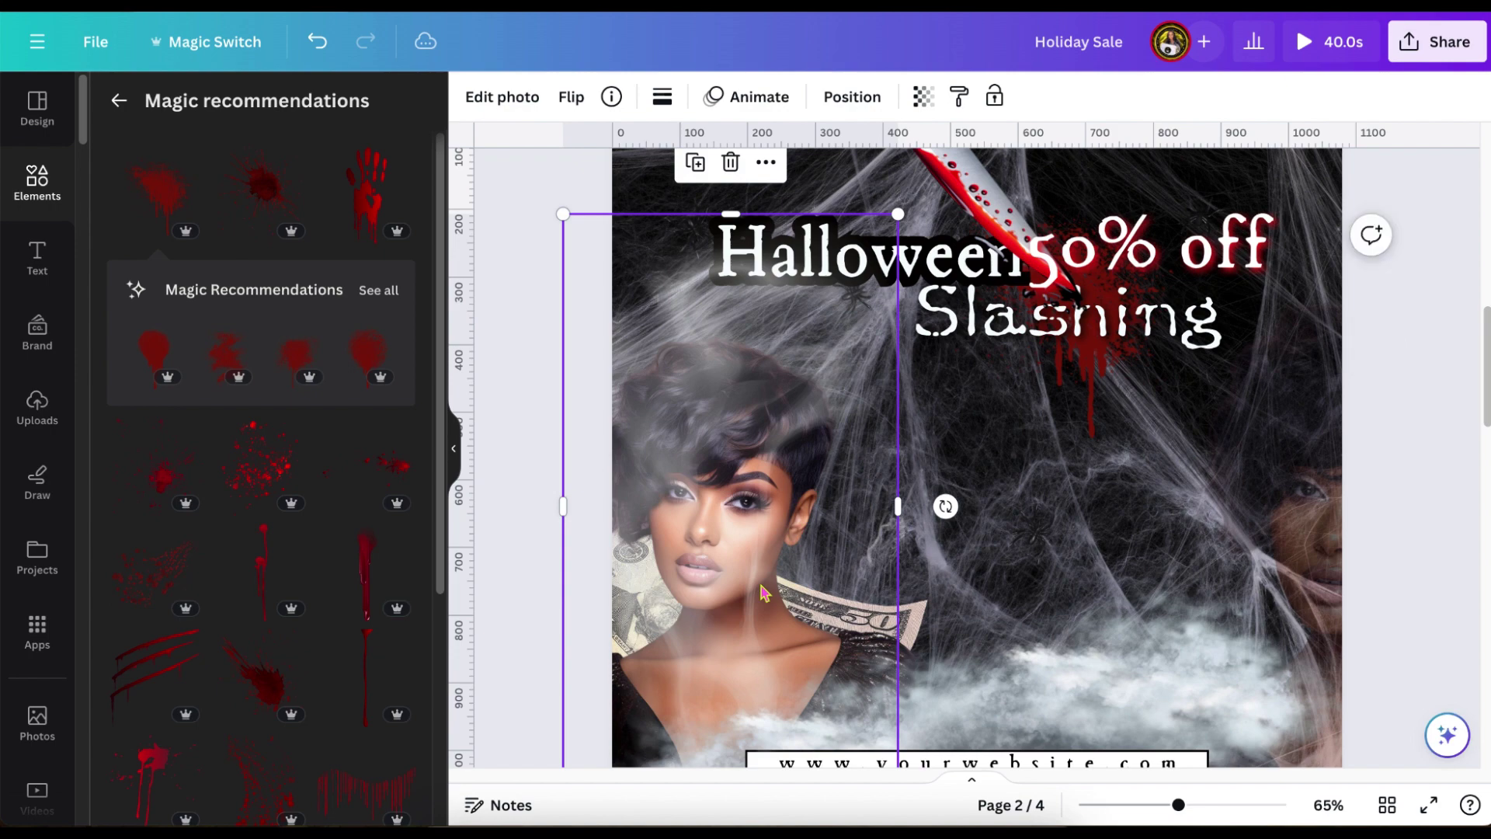
scroll(761, 592, down, 2)
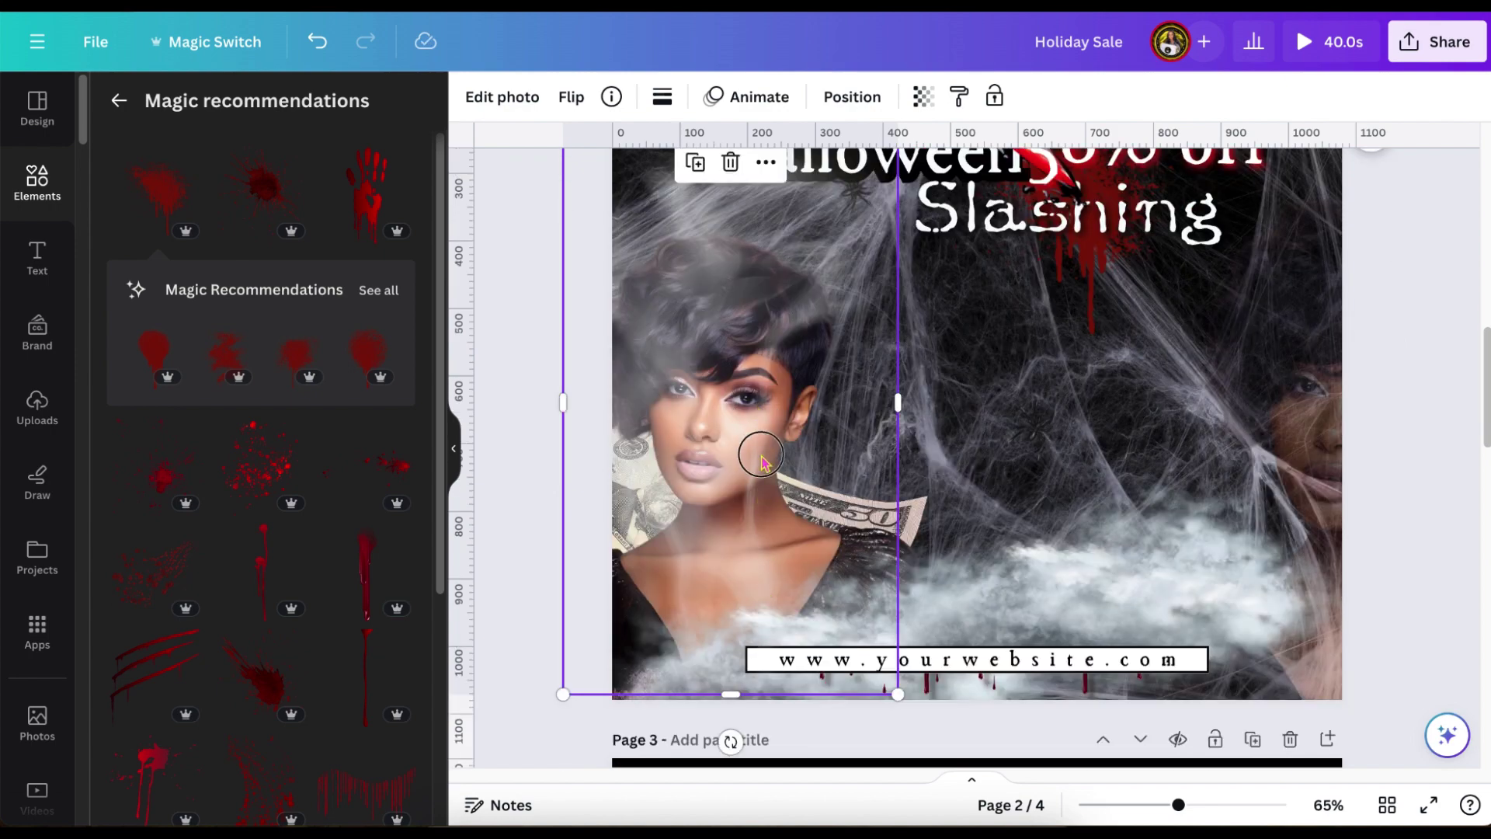
drag(761, 462, 765, 552)
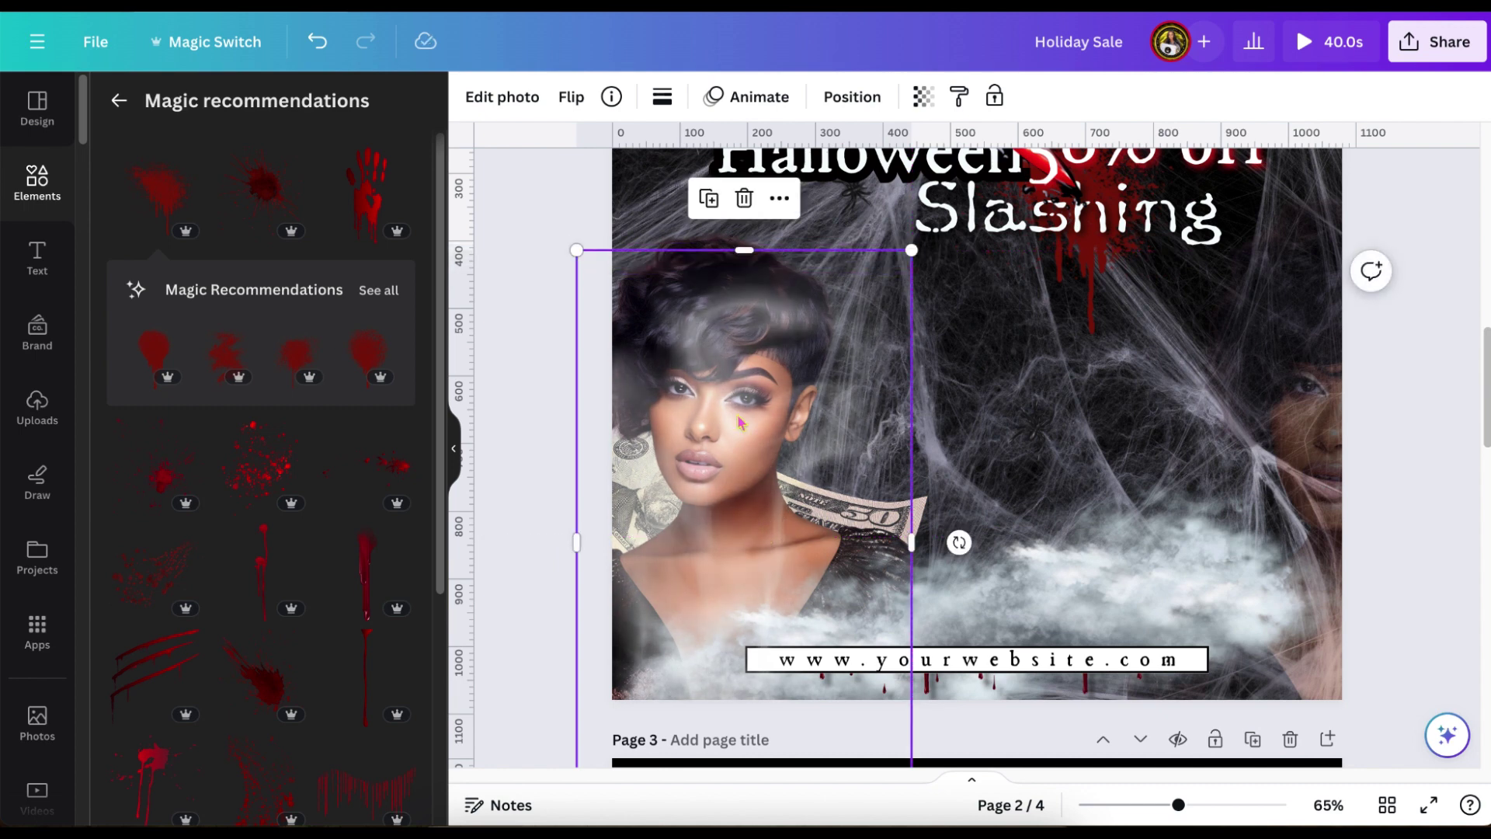
drag(748, 397, 752, 404)
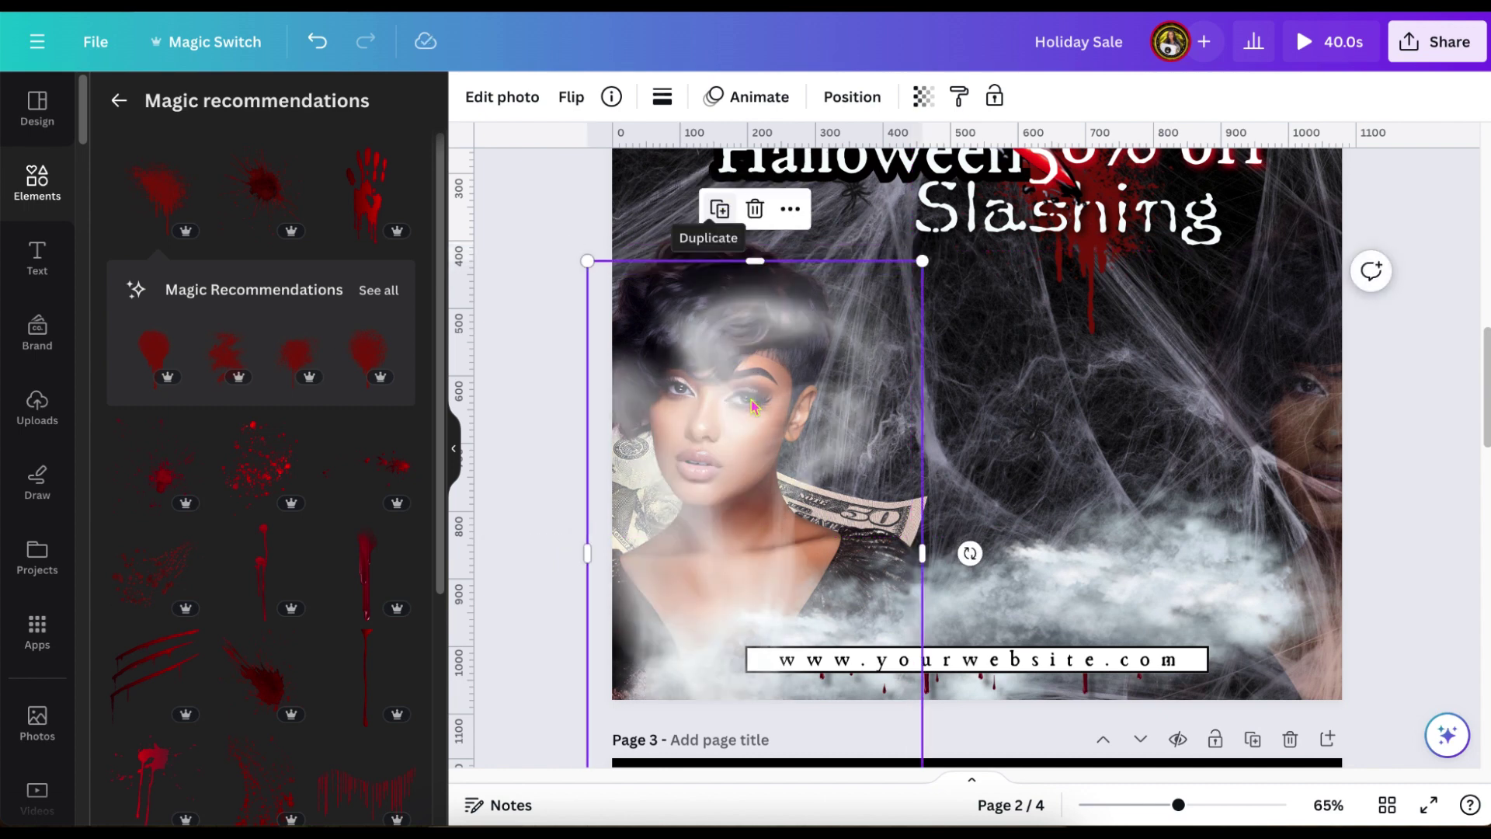
Place a second wisp of smoke over the faded model on the right and make it more transparent
drag(1210, 342, 1315, 434)
scroll(1413, 223, up, 10)
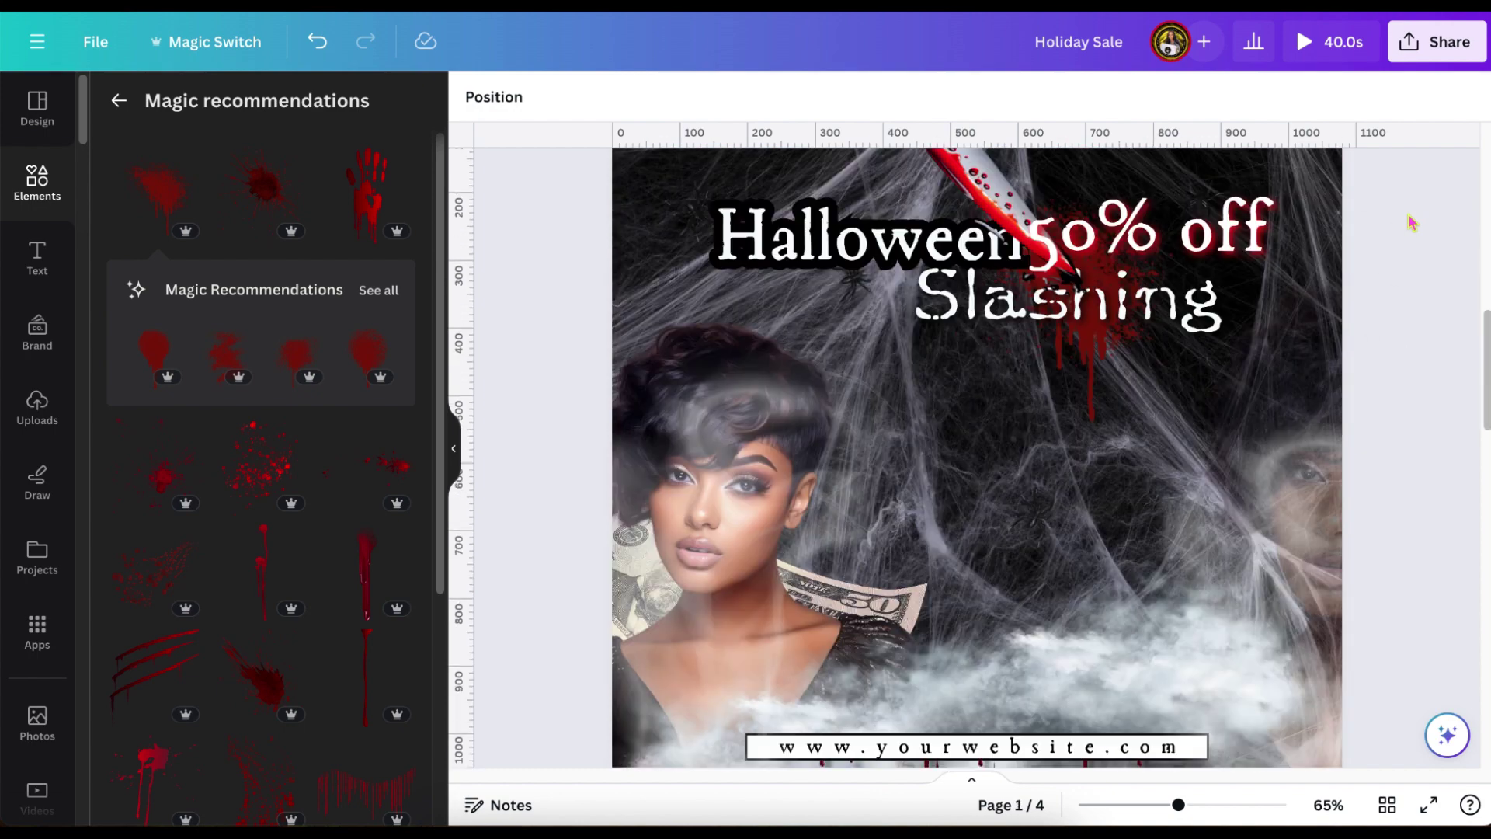
scroll(1412, 223, down, 10)
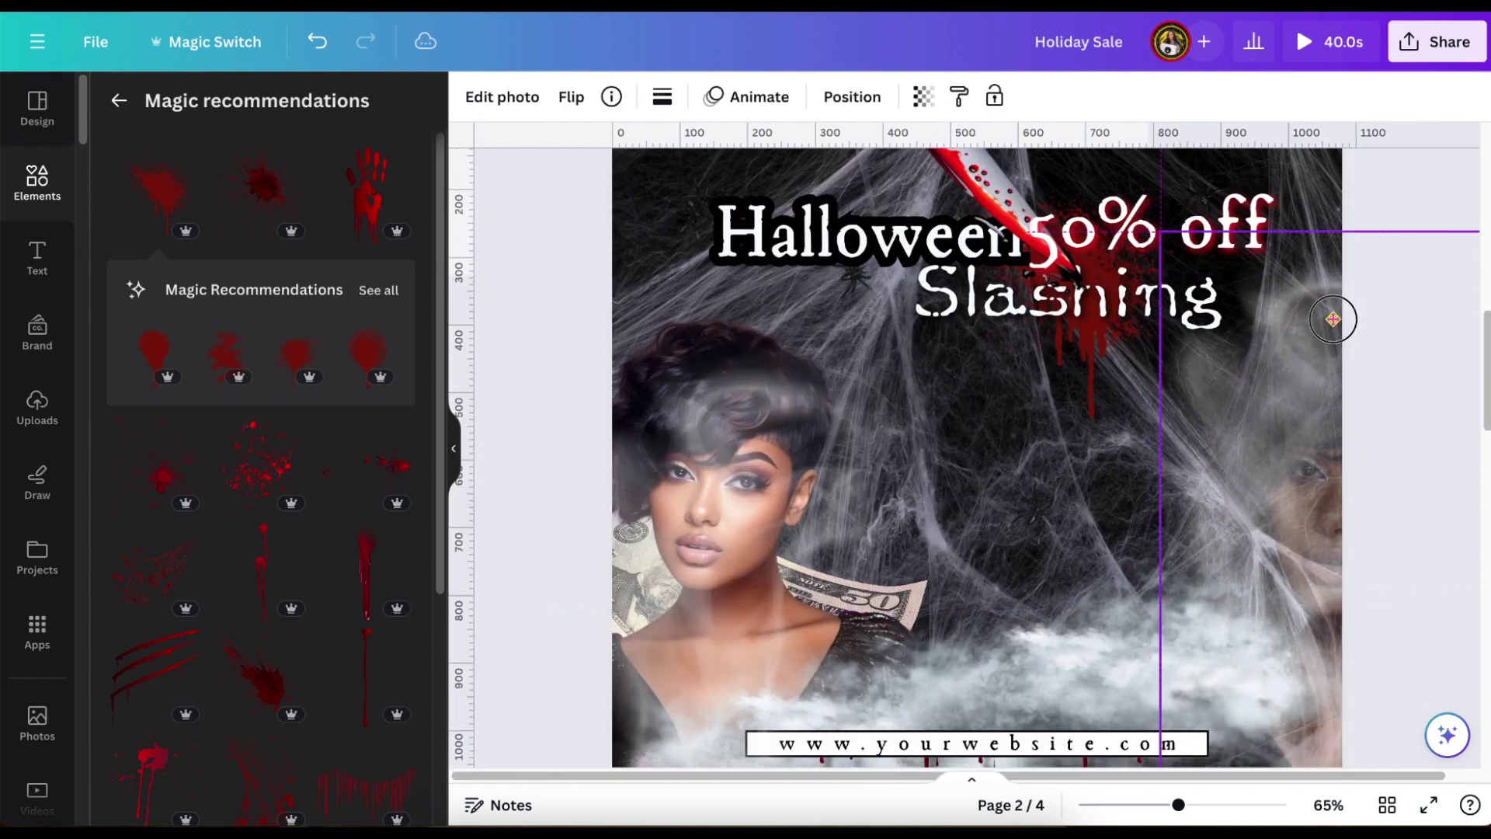
click(923, 96)
drag(923, 179, 860, 180)
click(565, 310)
Place the black spider at the page's lower-left edge, just before the website bar and partly off the page
scroll(932, 466, down, 1)
click(1289, 668)
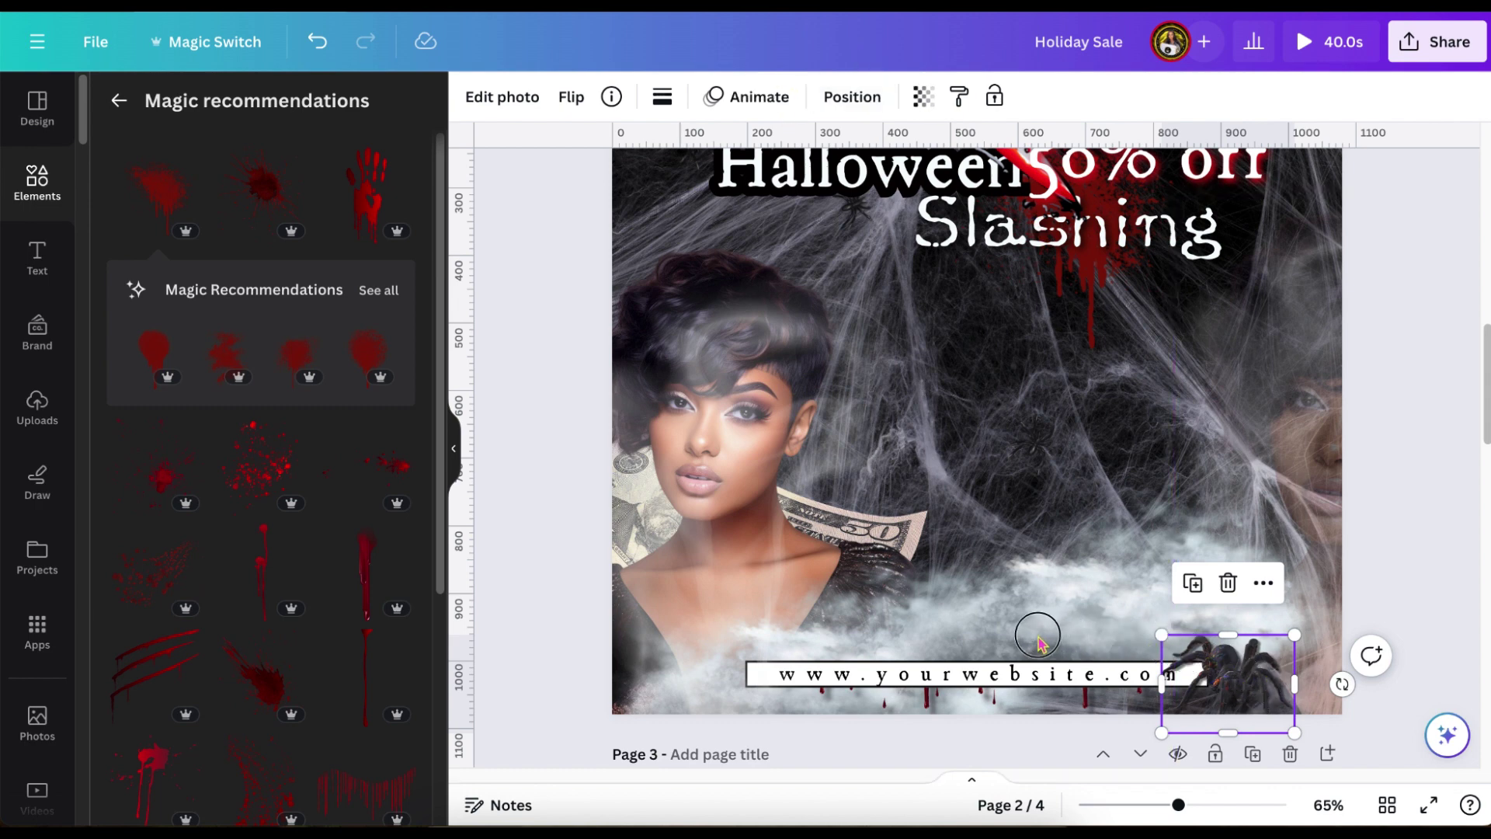
drag(1231, 684, 854, 669)
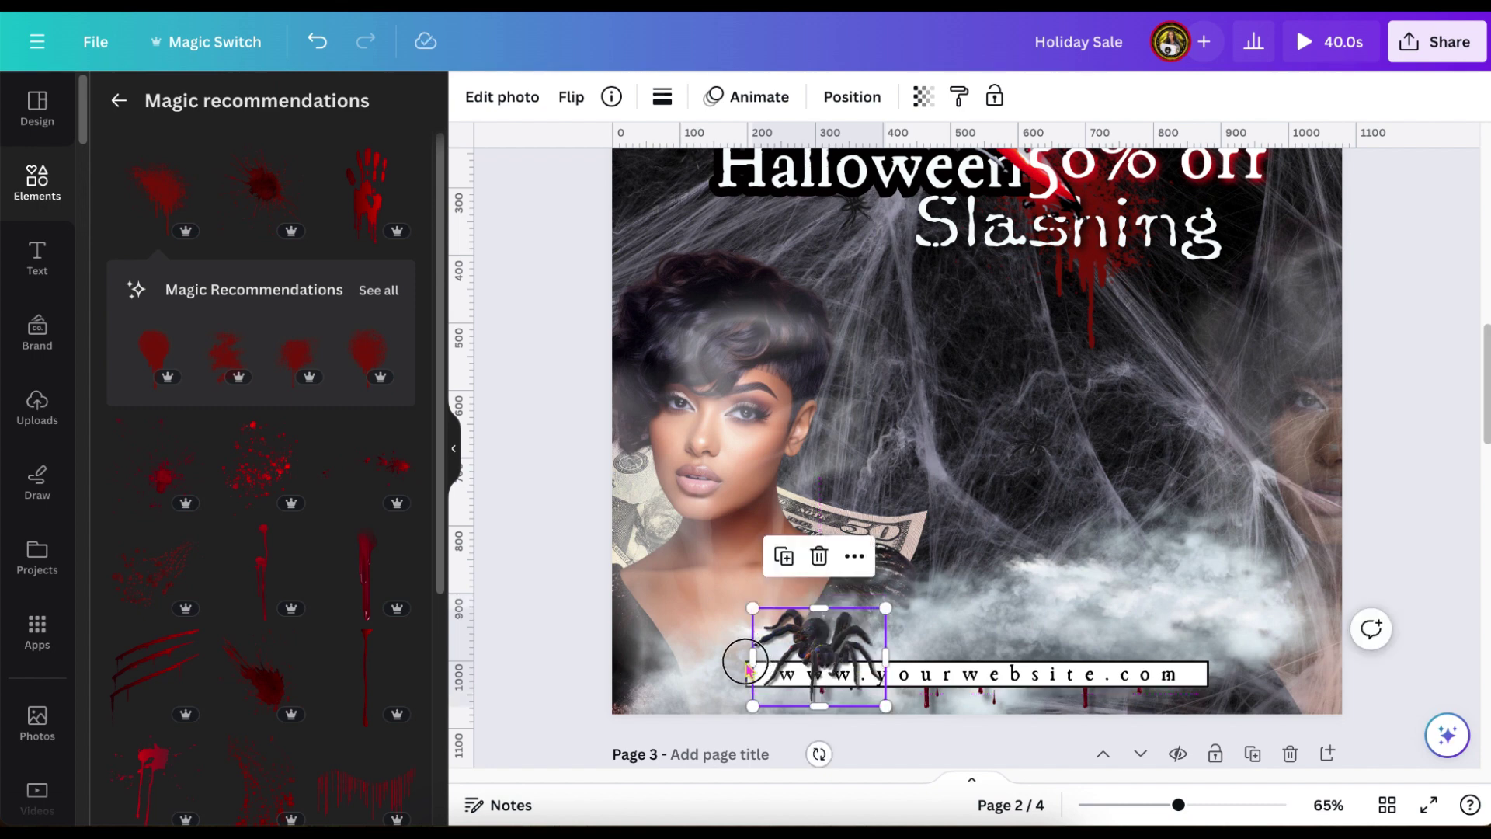
drag(745, 662, 714, 713)
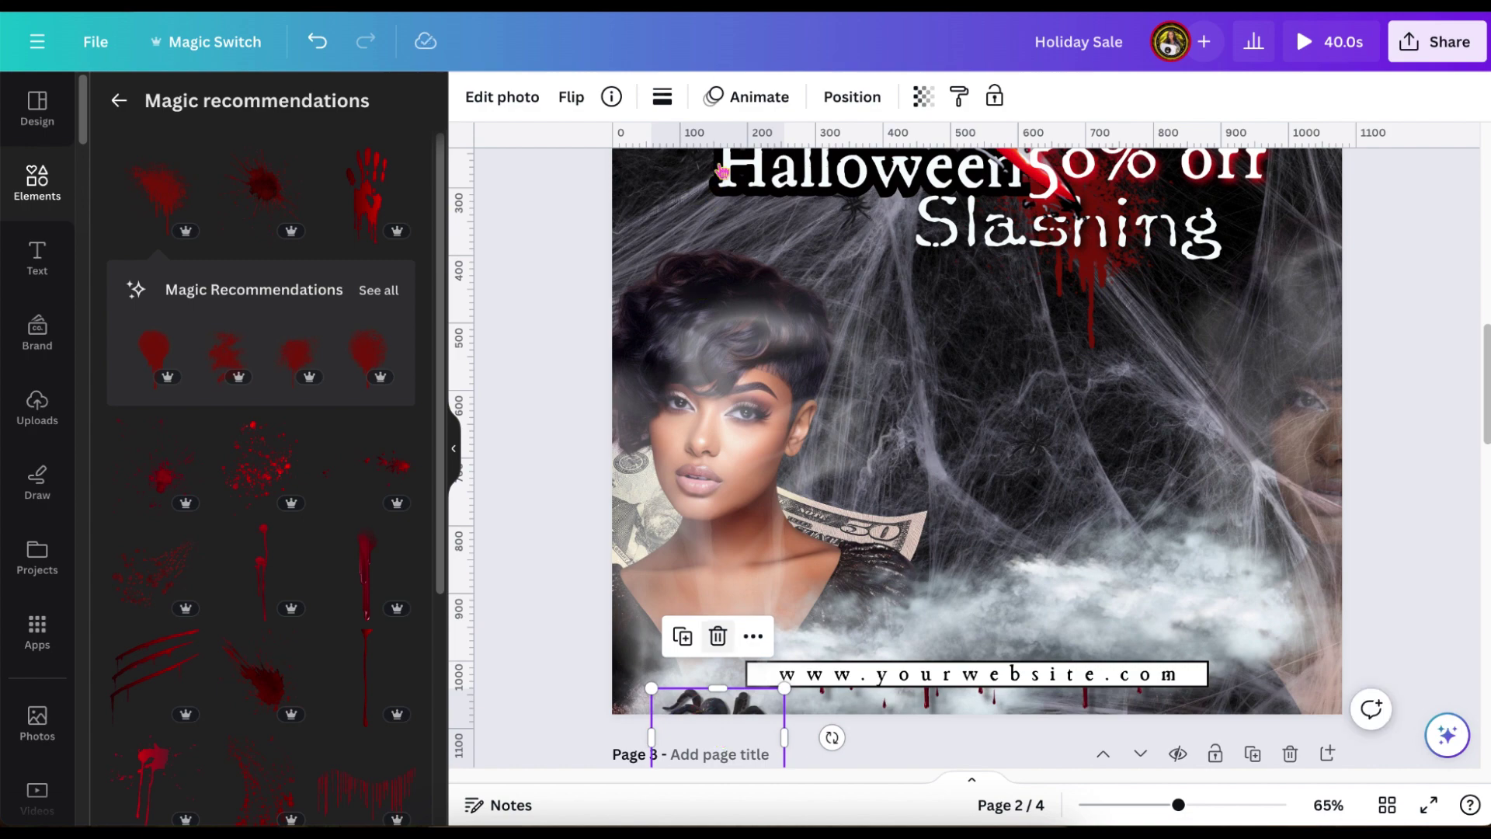
Animate the spider along a custom path across the website bar with Smooth movement and the Flicker effect
click(769, 99)
click(366, 207)
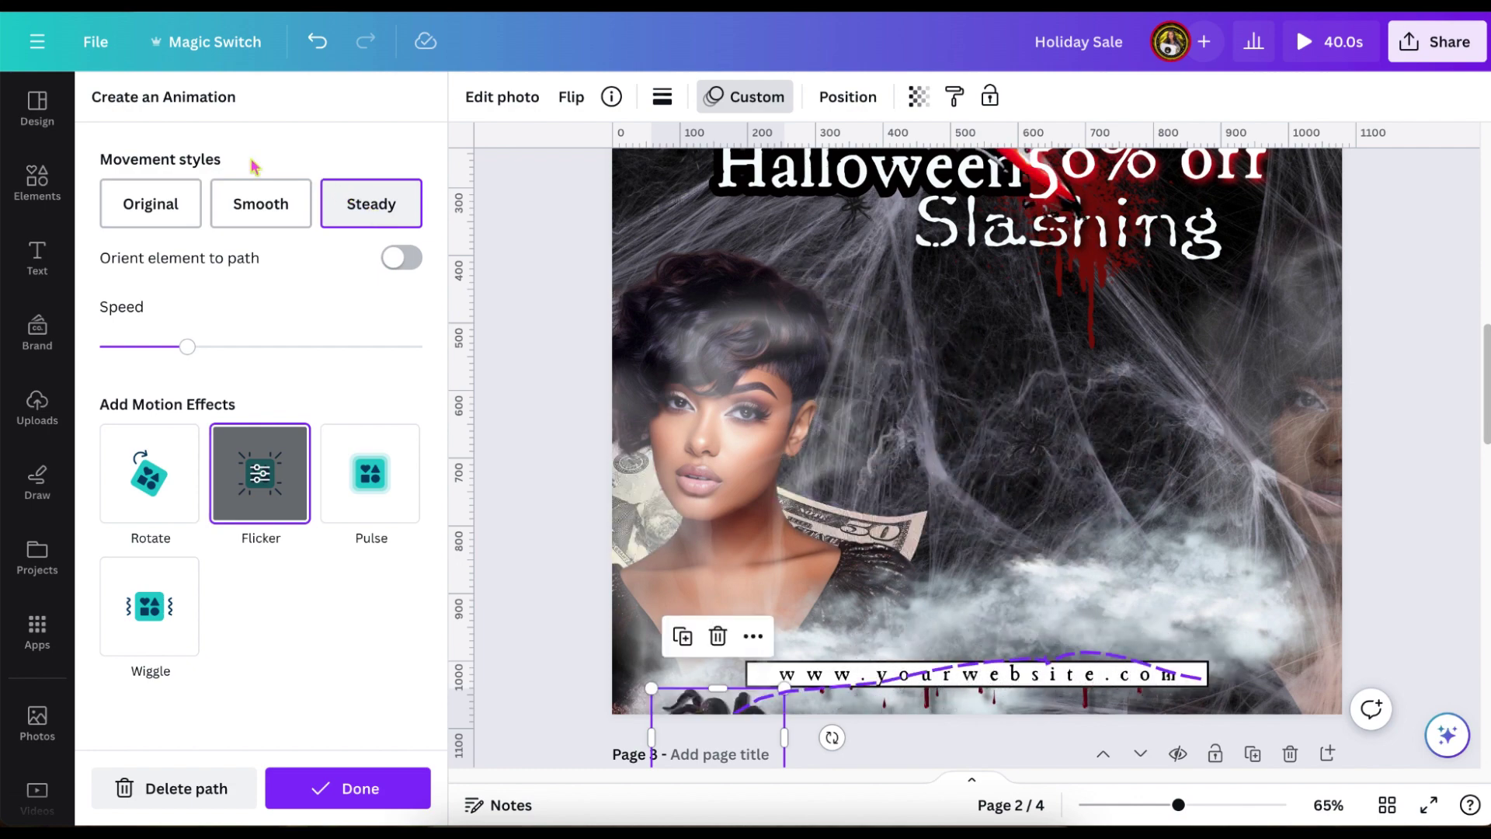
click(261, 205)
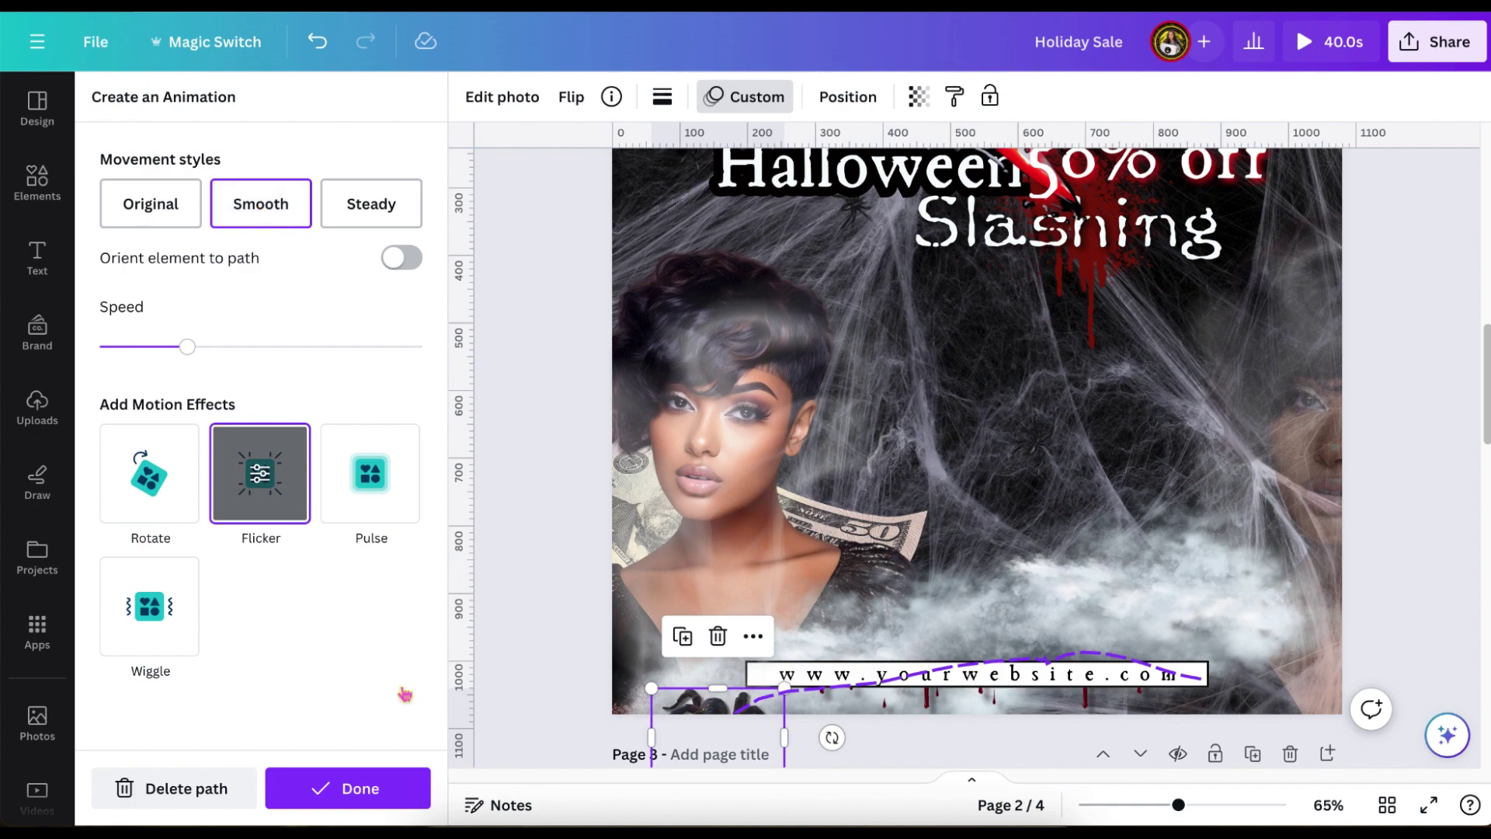
click(373, 792)
Play the animated flyer in preview, close it and look over the finished page
click(1304, 44)
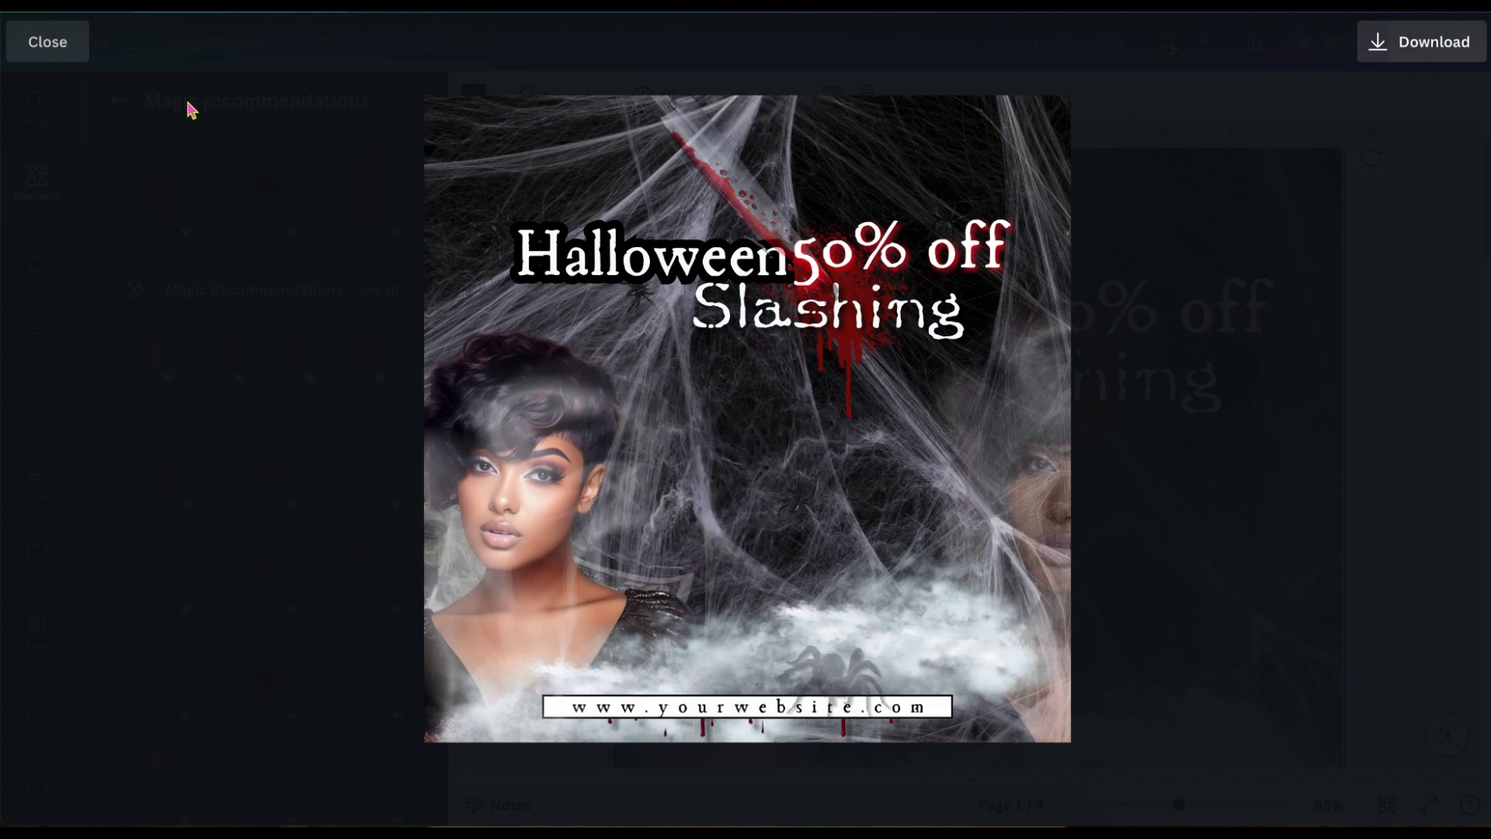
click(68, 43)
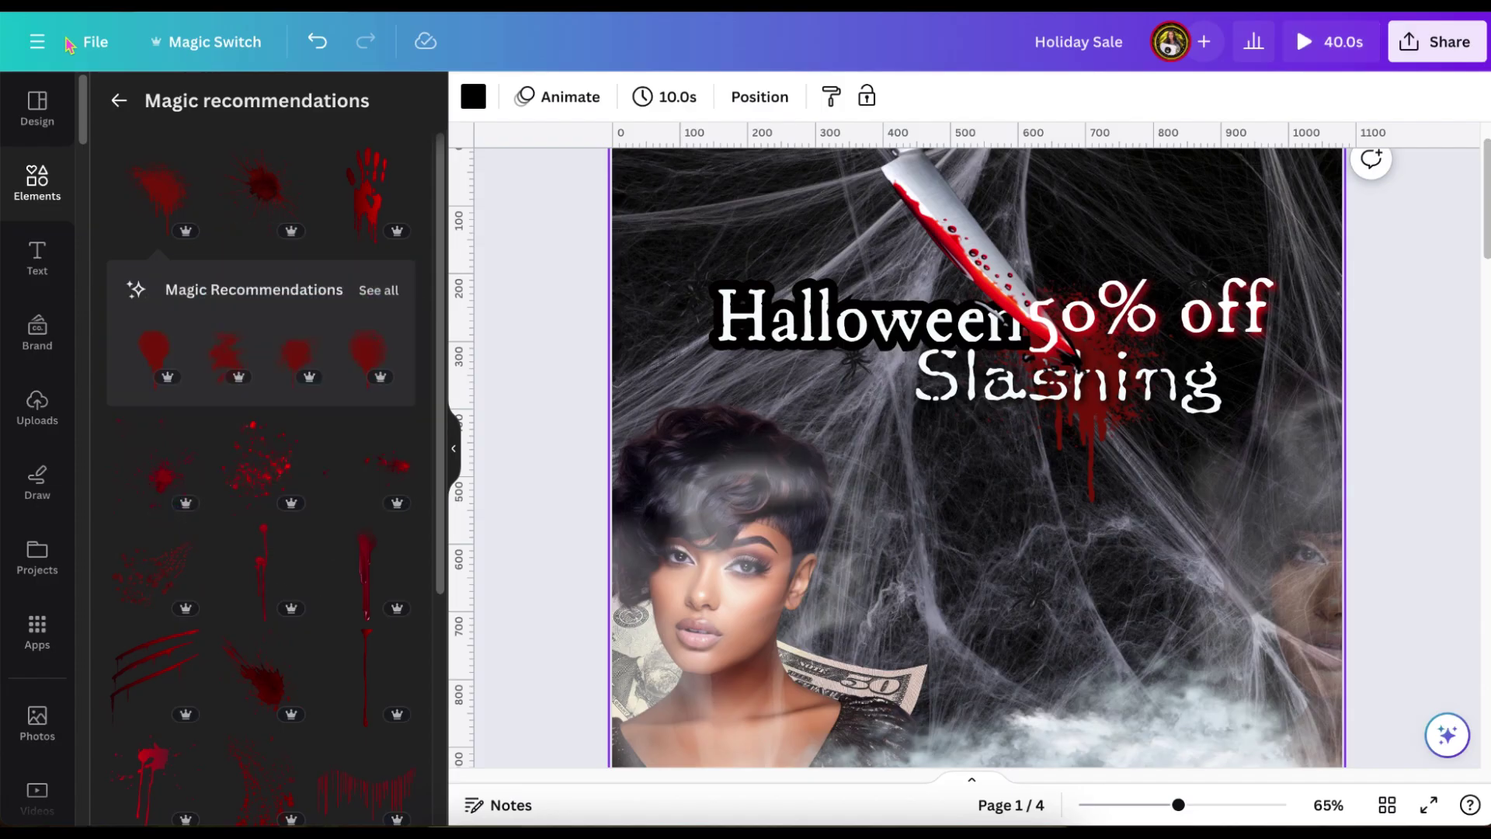
scroll(553, 330, up, 1)
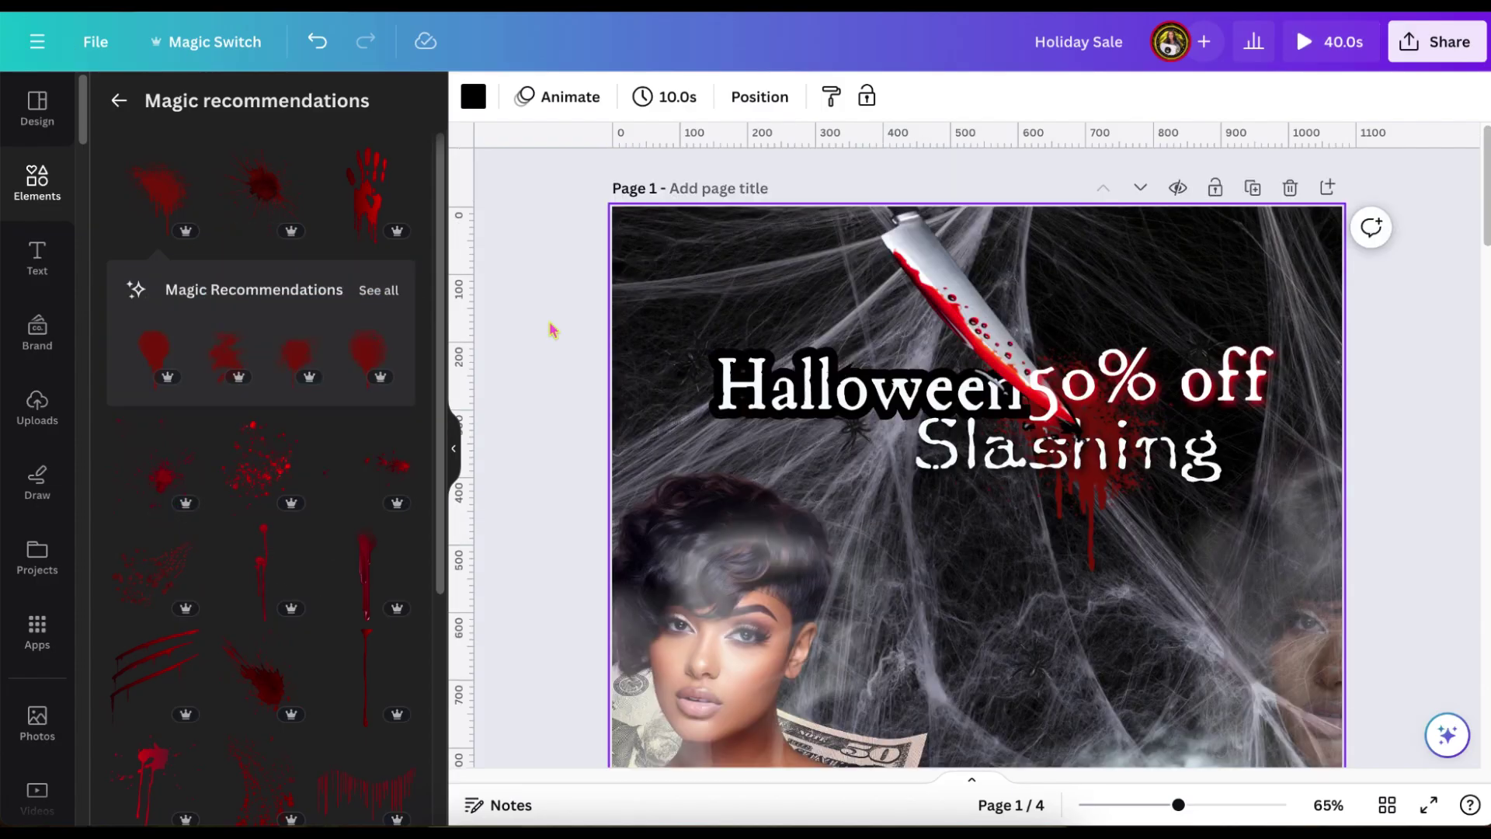
scroll(552, 331, down, 2)
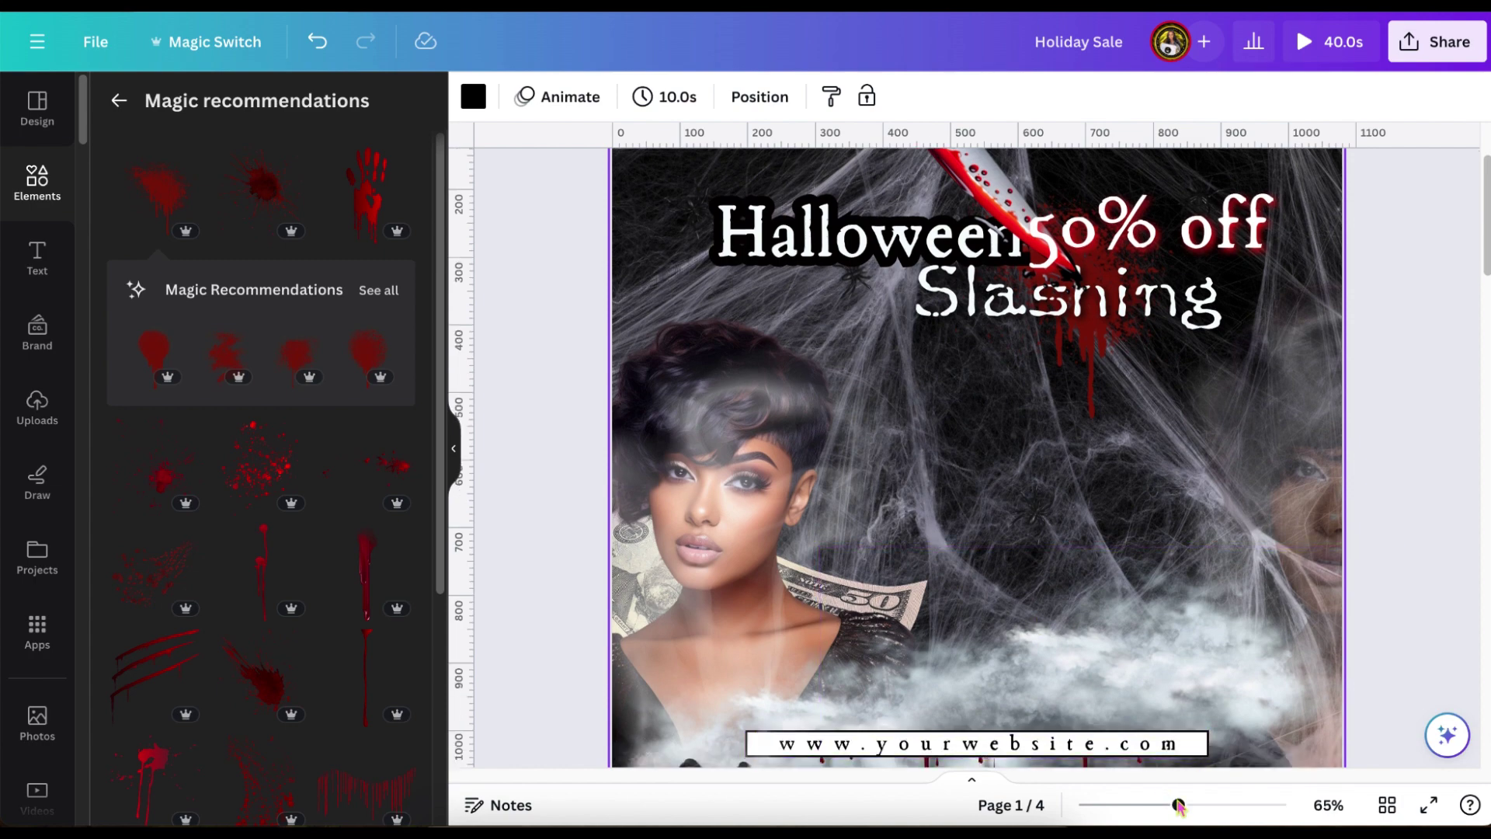
drag(1178, 805, 1165, 806)
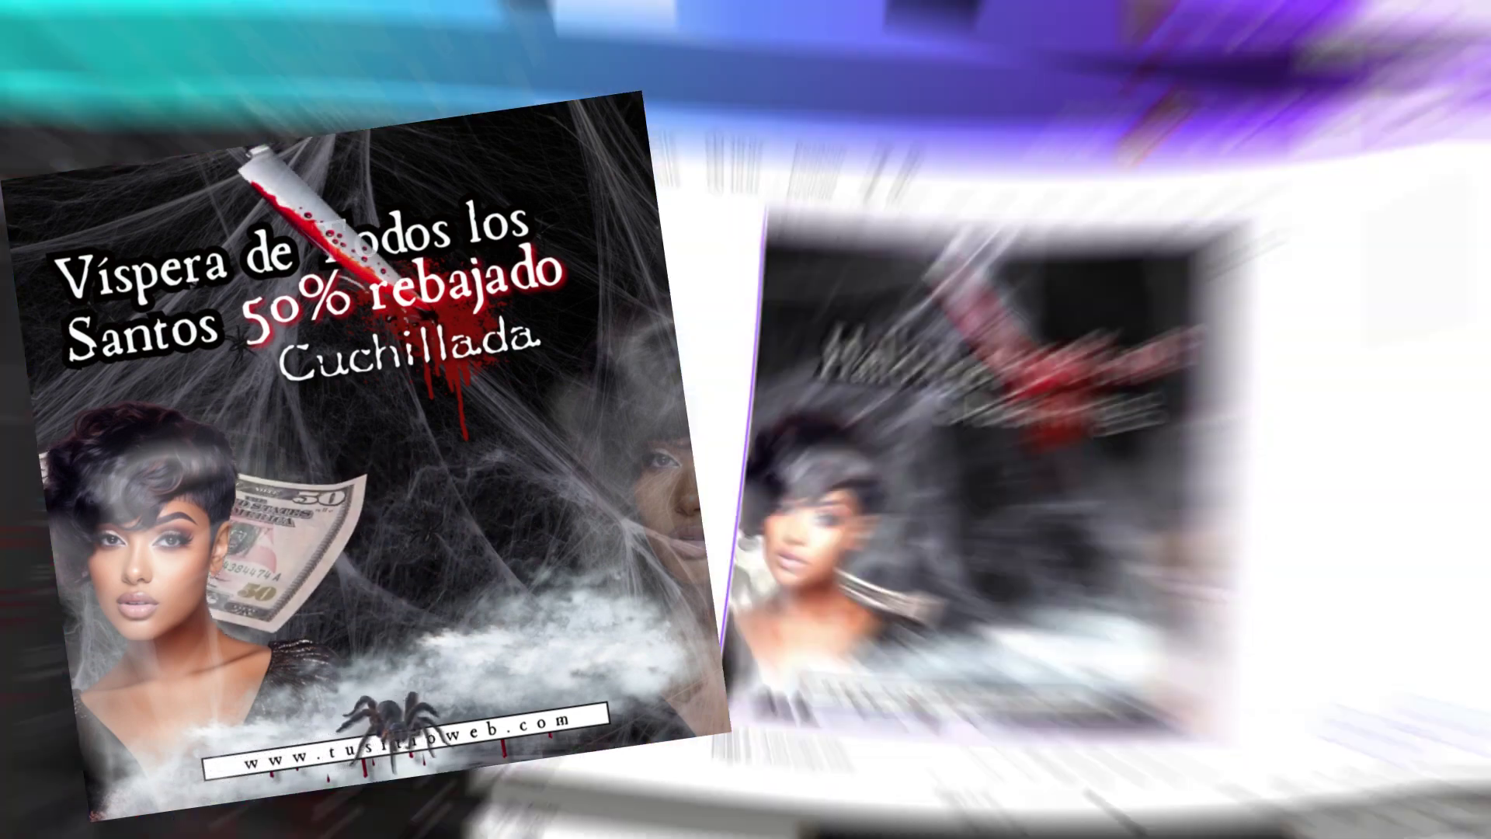